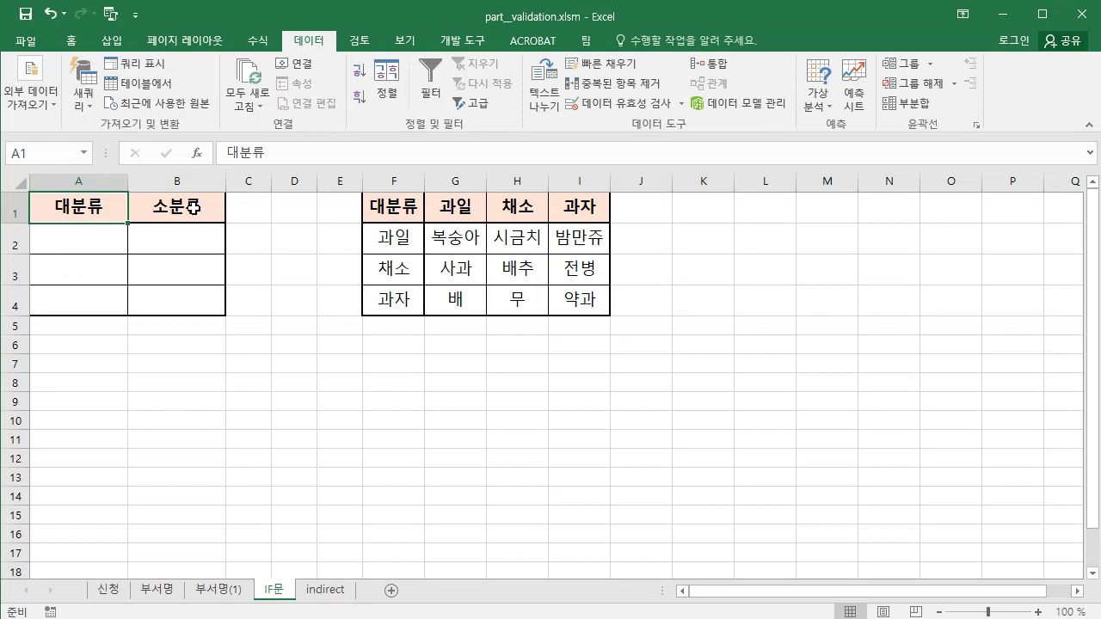
- Try the existing dropdown lists in row 2, choosing 과일 as the 대분류 in A2 and 복숭아 as the 소분류 in B2
click(79, 239)
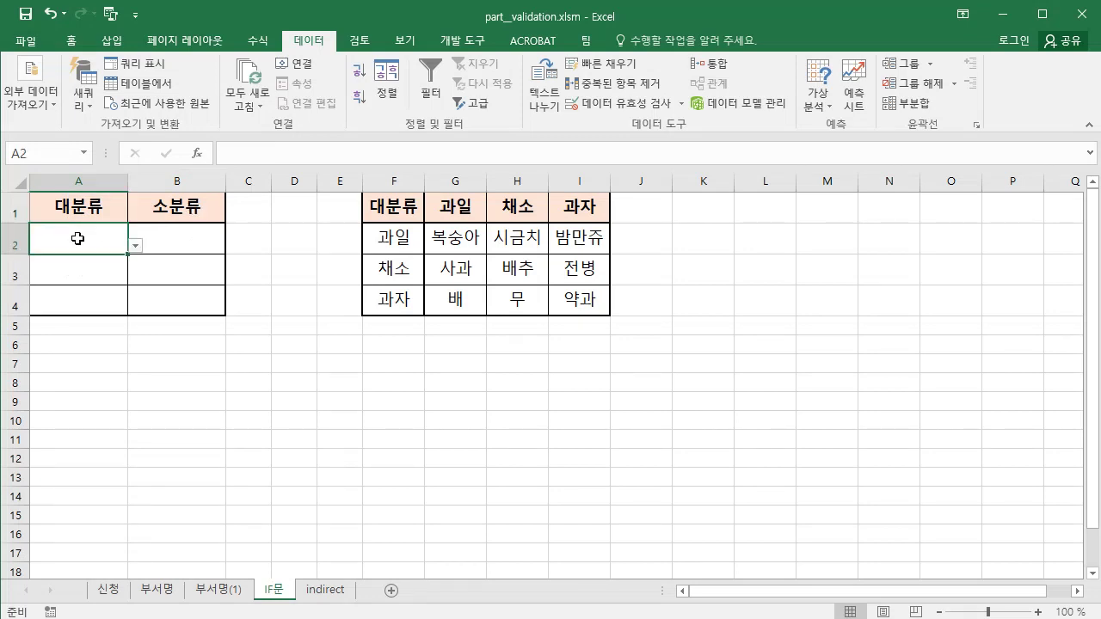
click(136, 247)
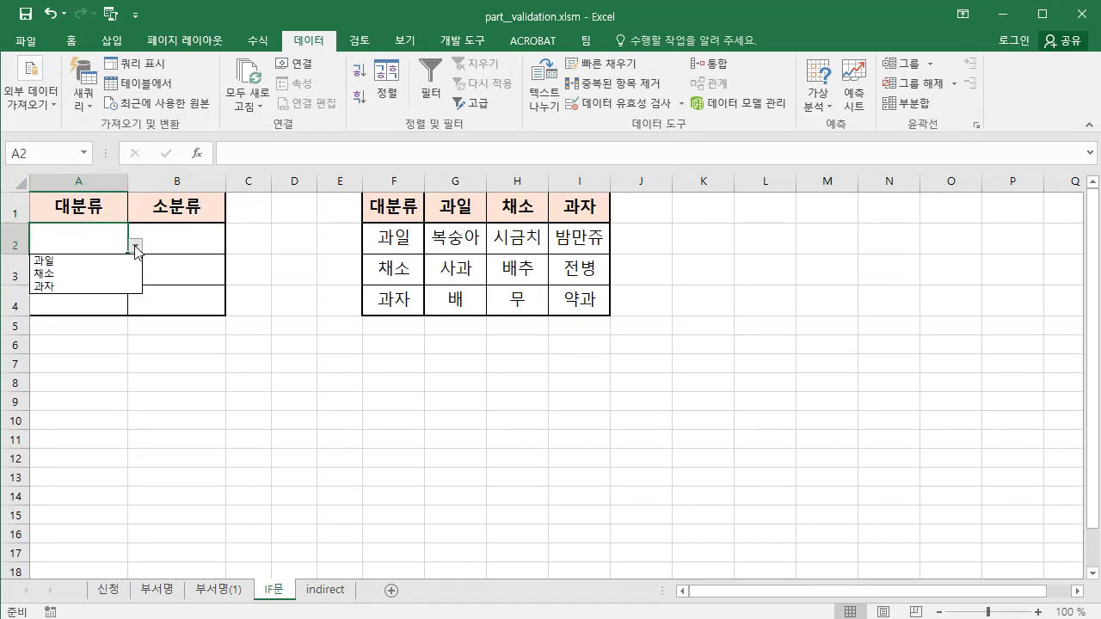
click(68, 263)
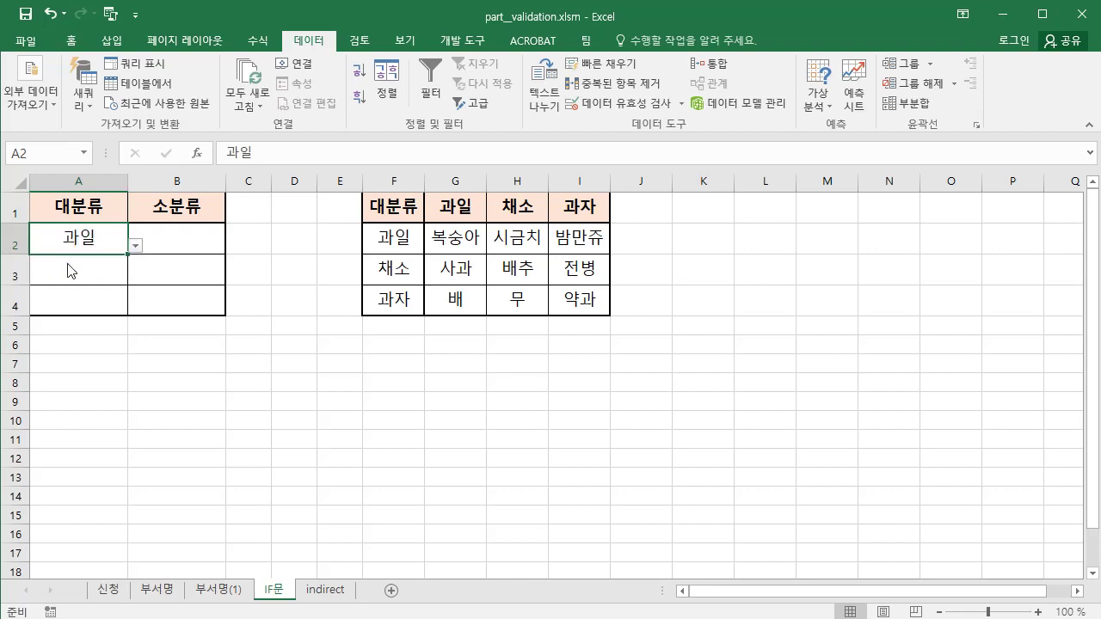
click(185, 241)
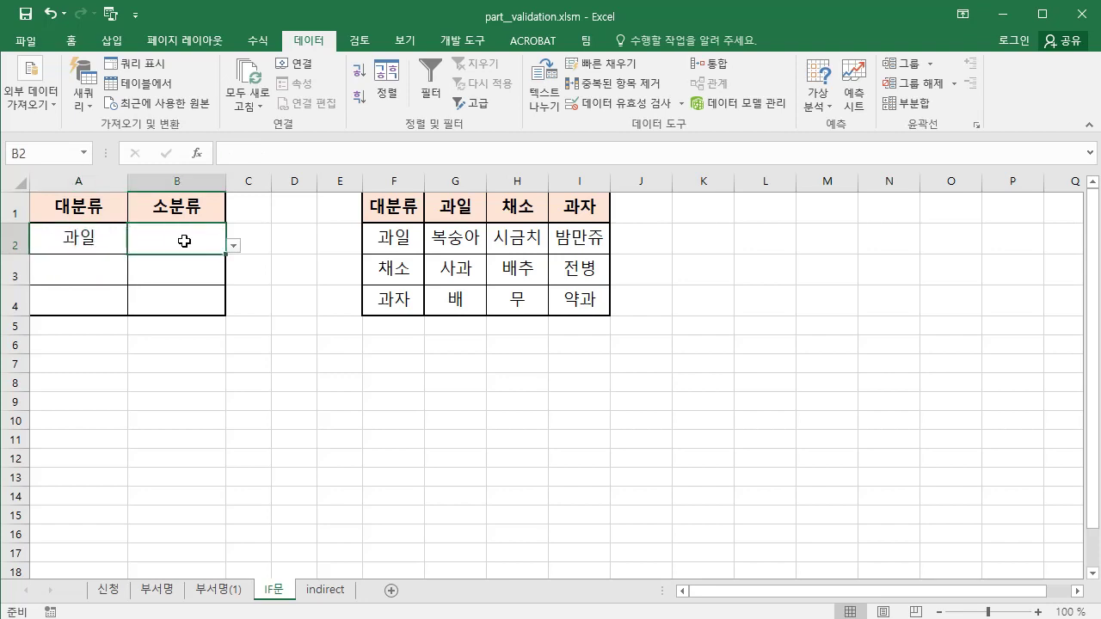
click(233, 246)
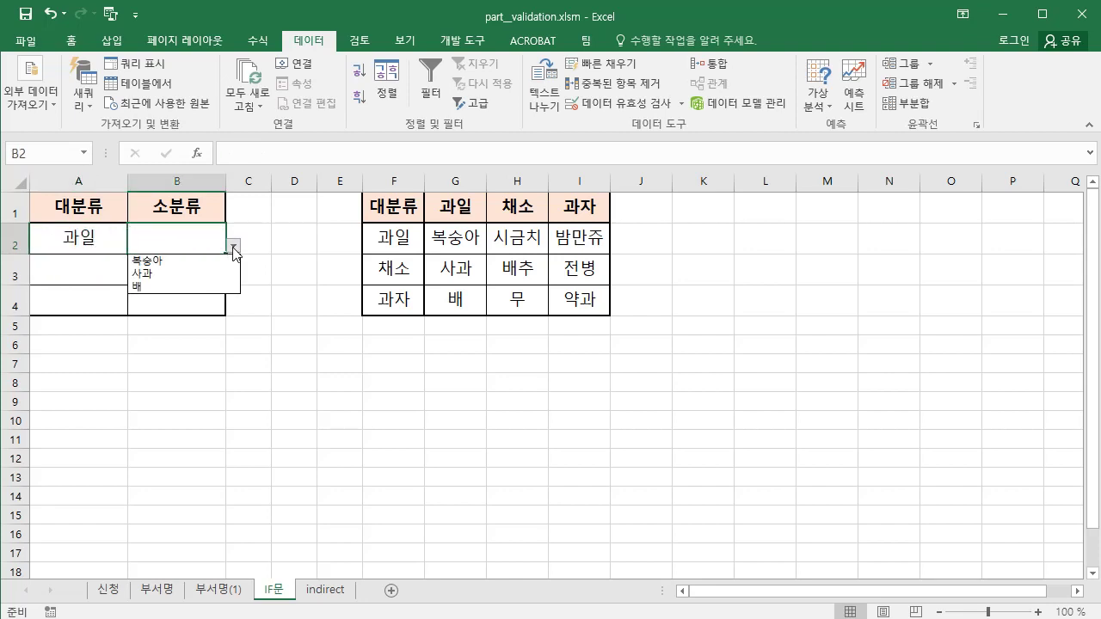
click(160, 265)
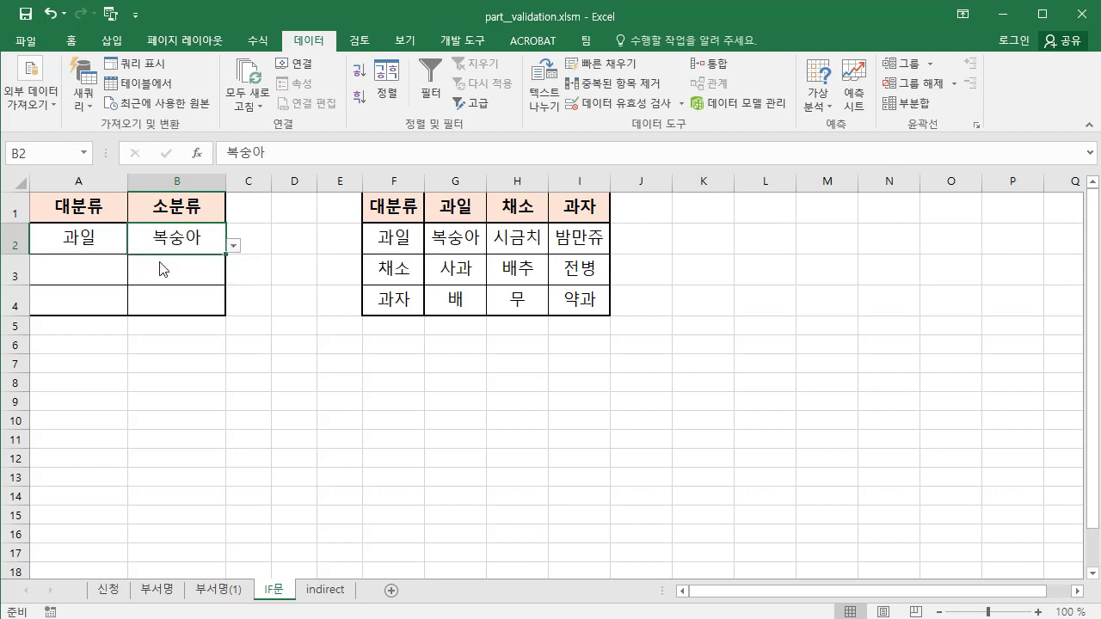
- Try the existing dropdown lists in row 3, choosing 채소 as the 대분류 in A3 and 시금치 as the 소분류 in B3
click(69, 270)
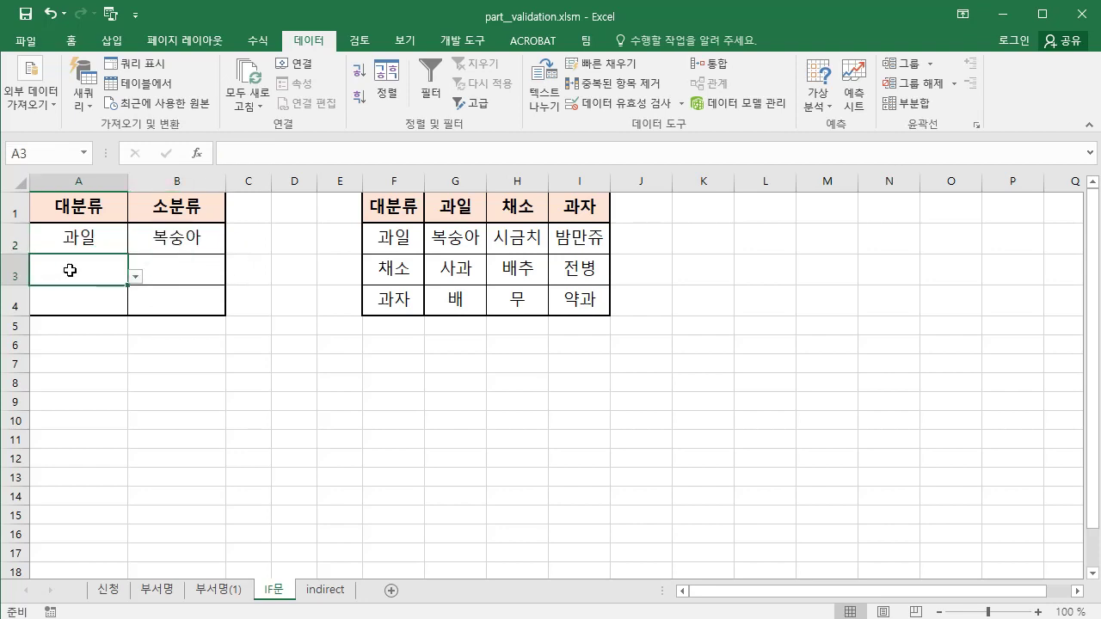
click(136, 277)
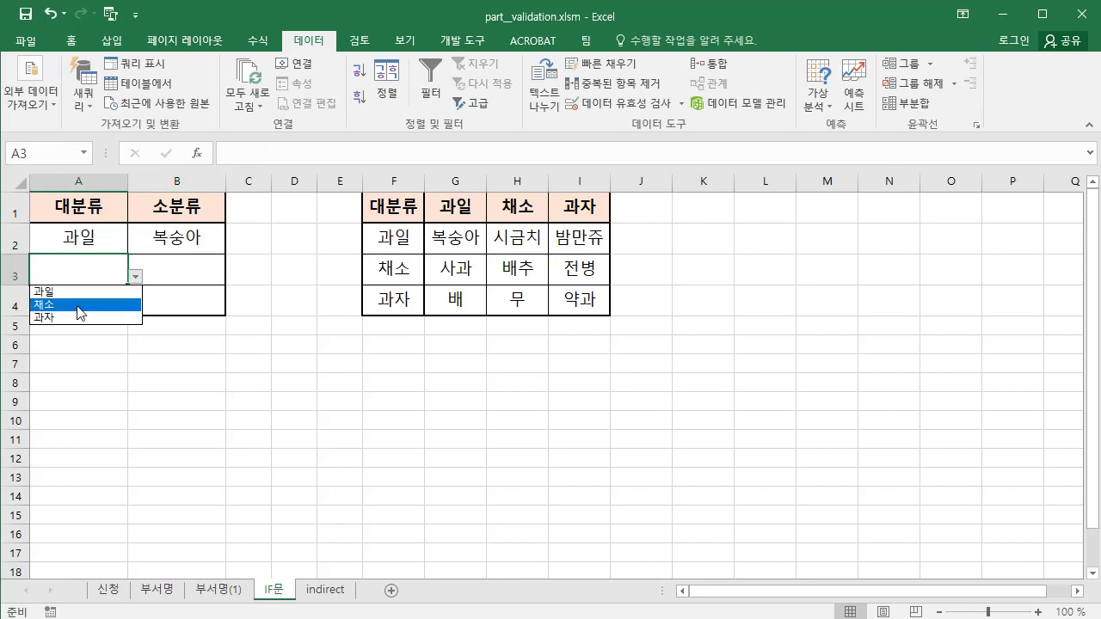
click(79, 305)
click(176, 268)
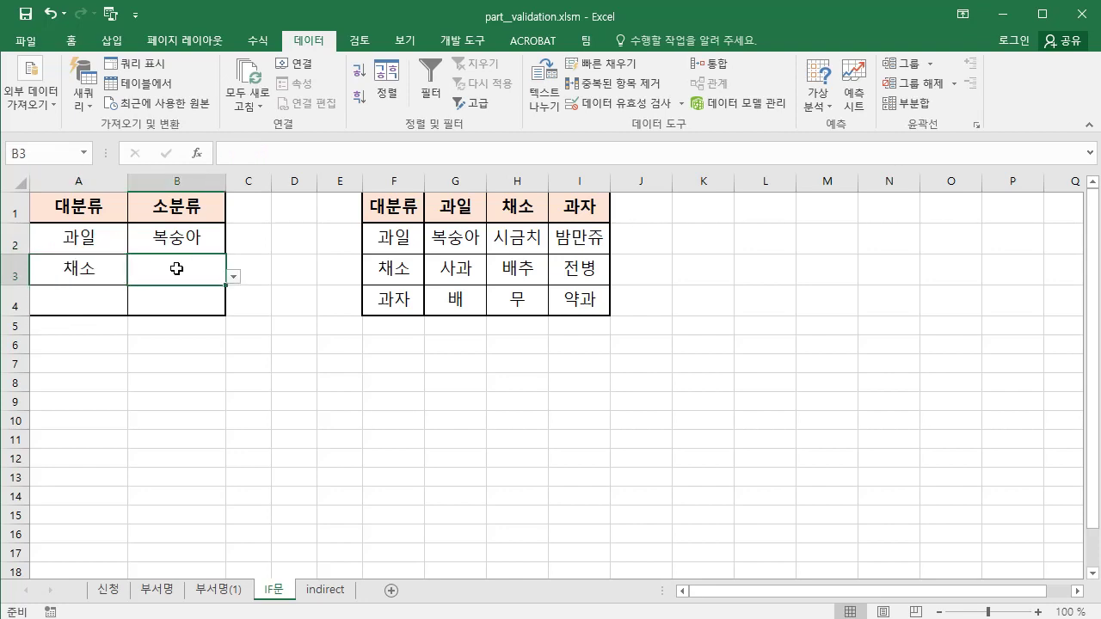
click(234, 276)
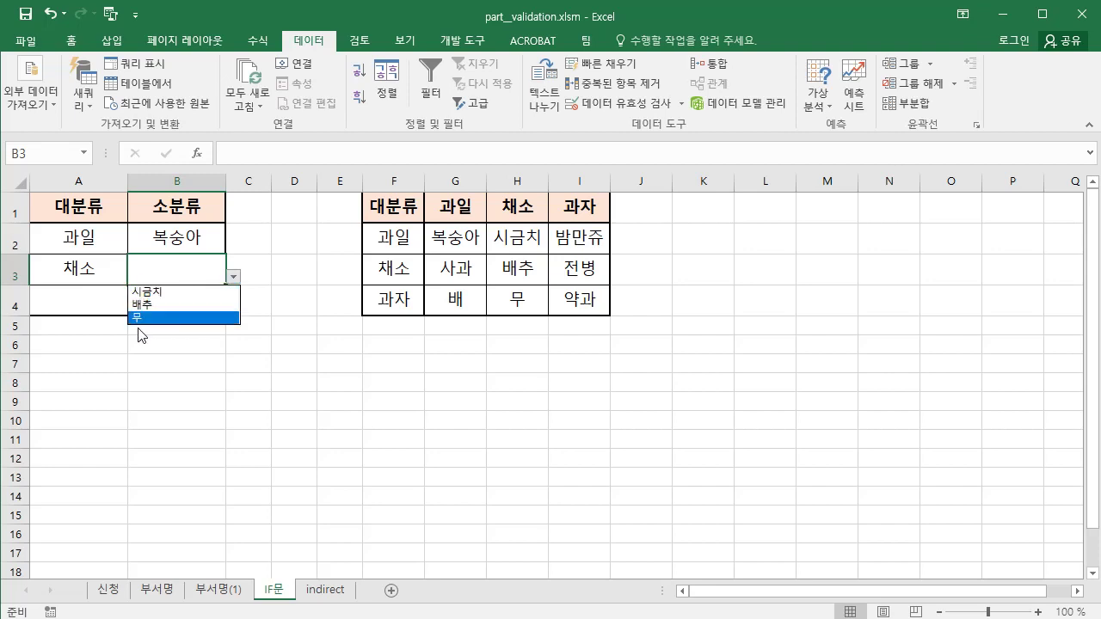
click(161, 293)
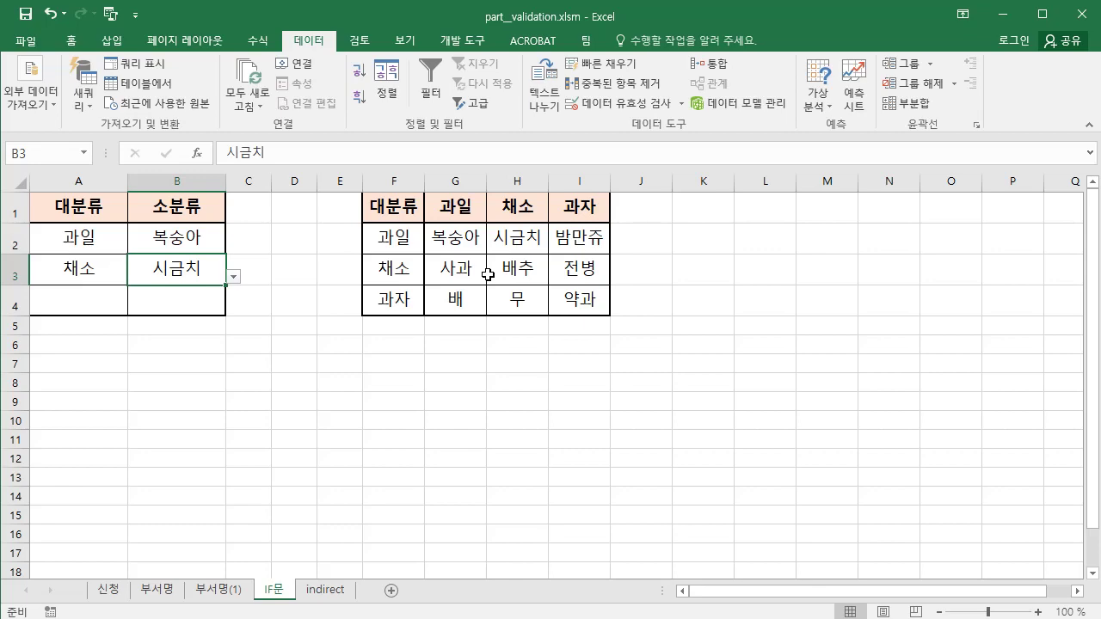
click(158, 591)
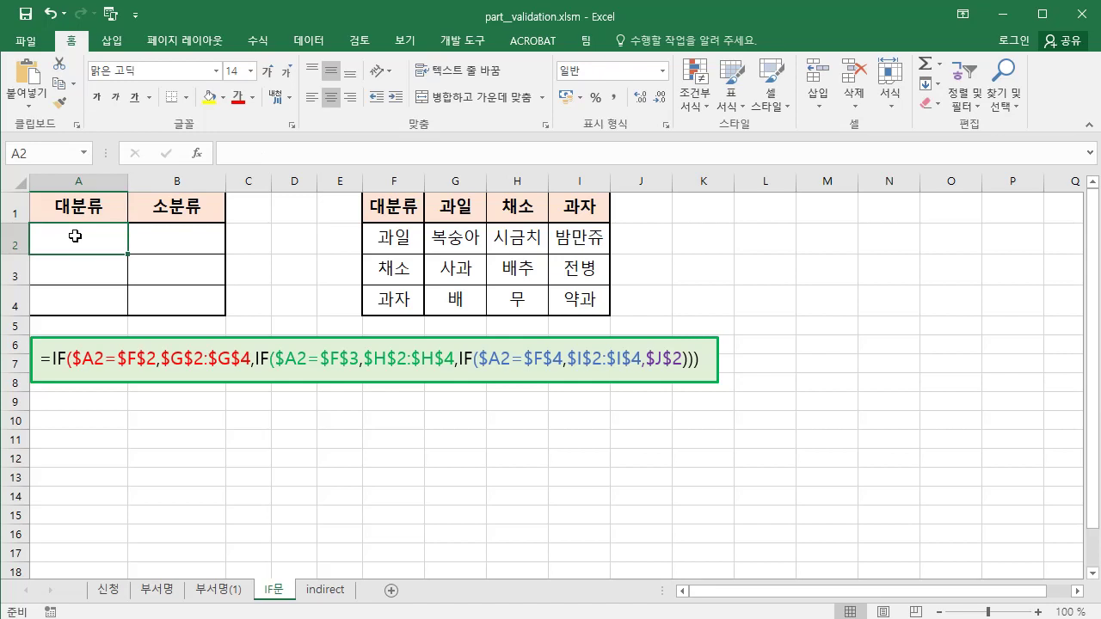
- Apply list-type (목록) data validation to the 대분류 cells A2:A4 with =$F$2:$F$4 as the source
drag(86, 239, 86, 299)
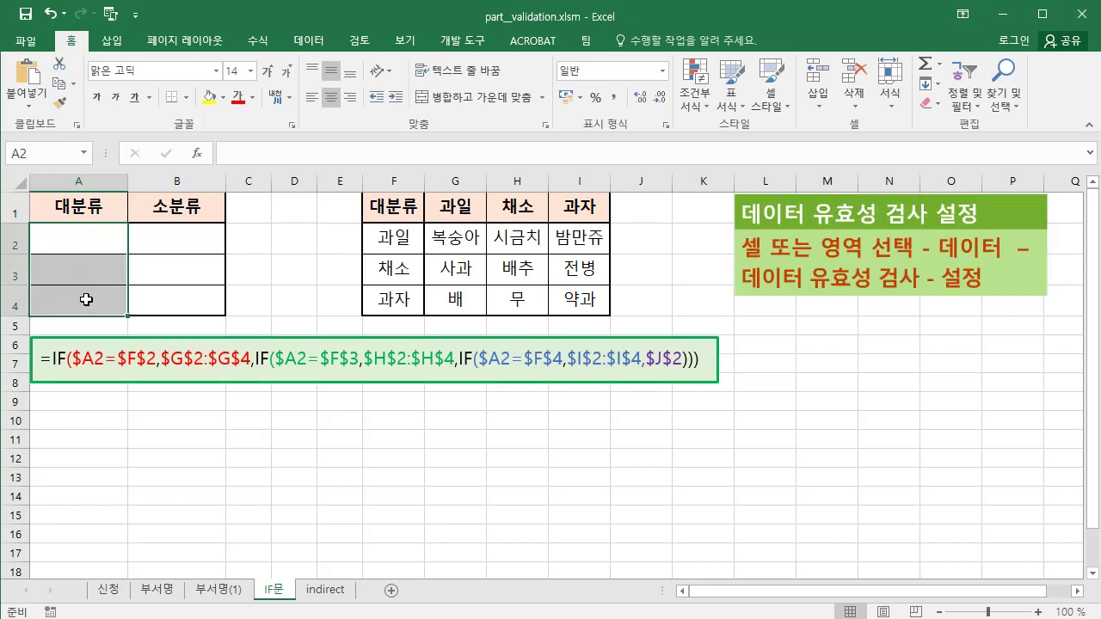
click(308, 40)
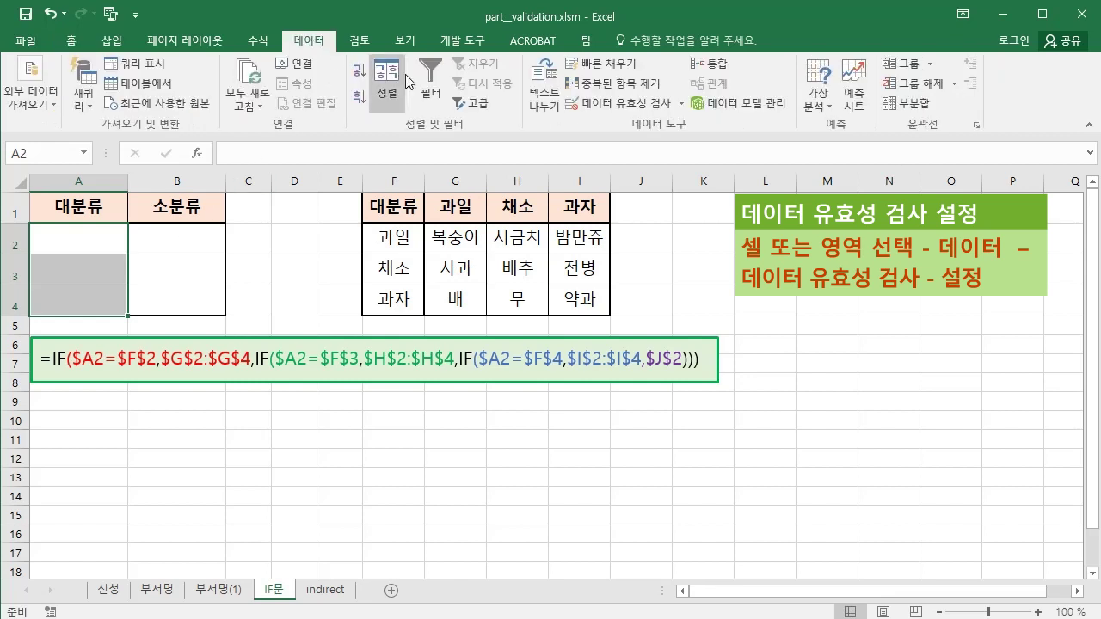
click(634, 105)
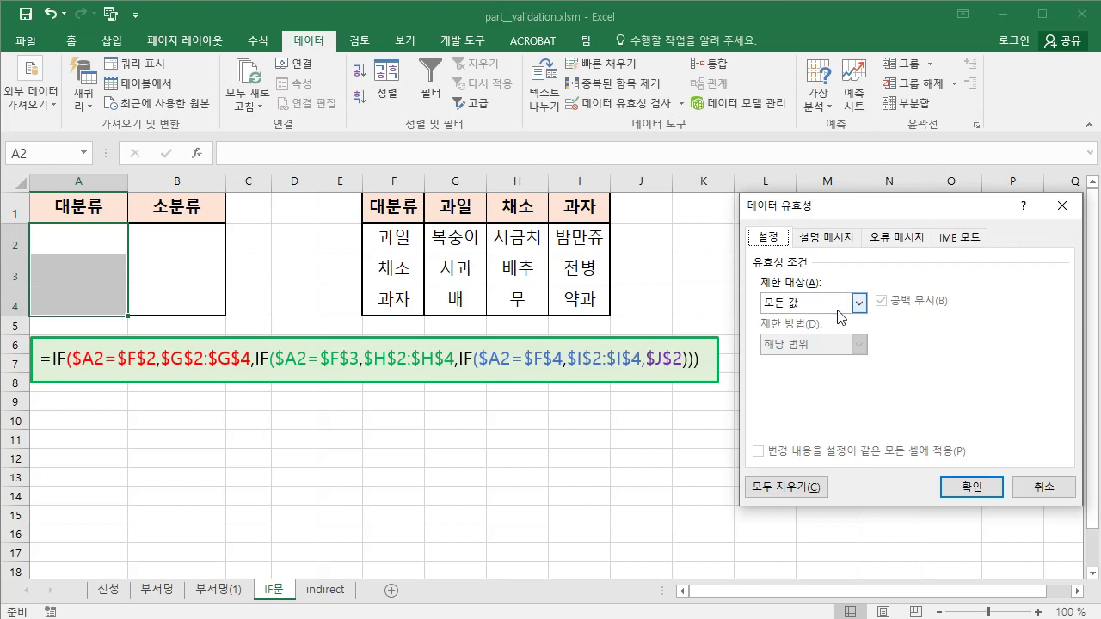
click(859, 303)
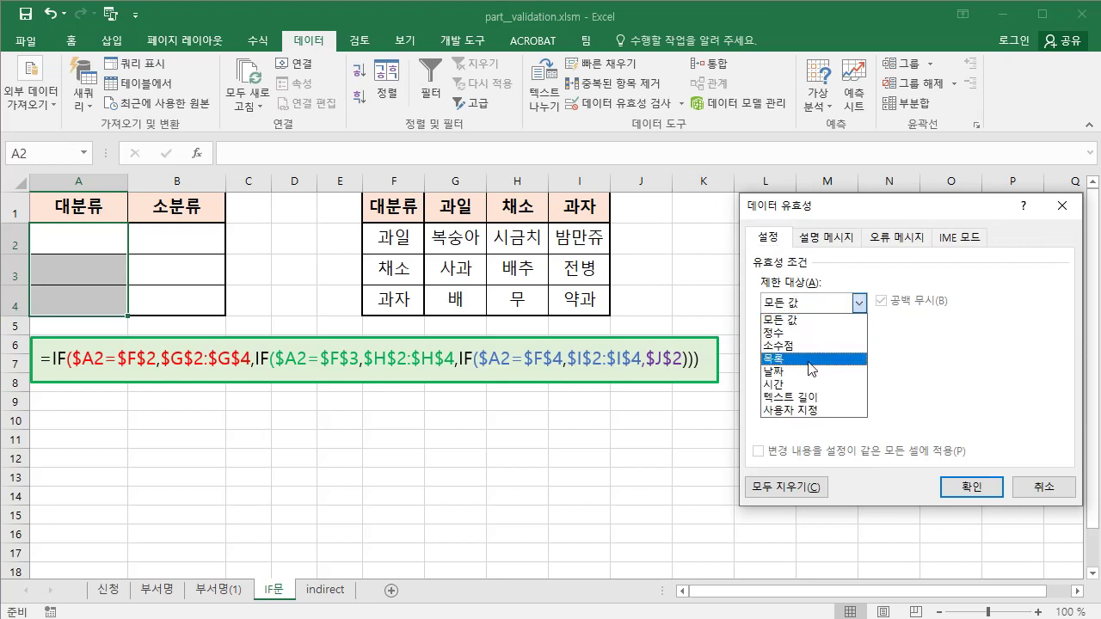
click(811, 358)
click(770, 386)
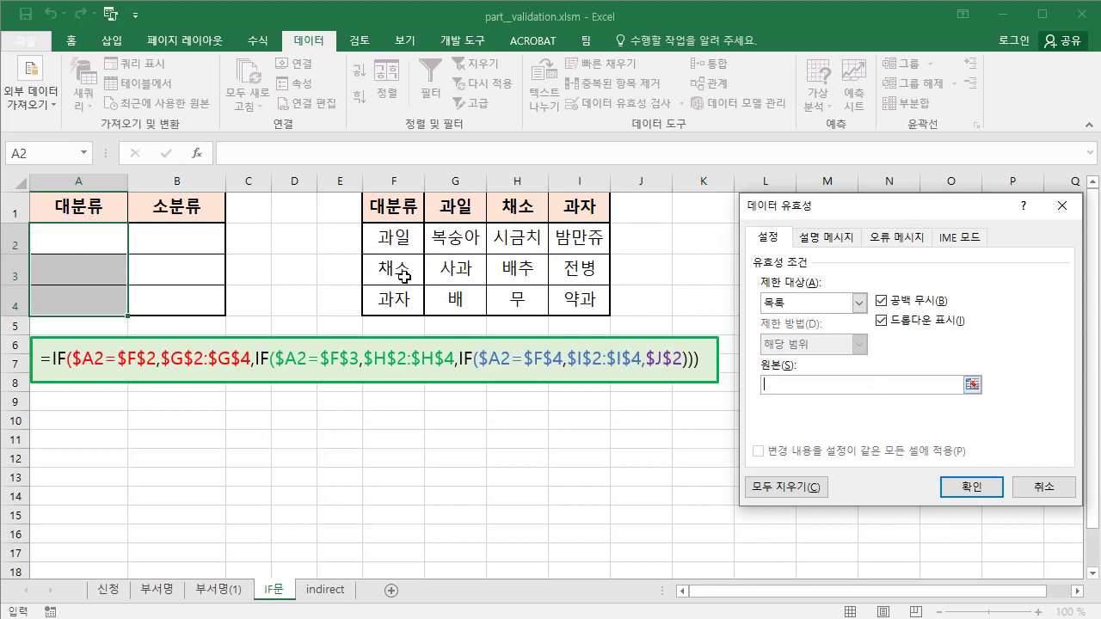
drag(398, 245, 403, 288)
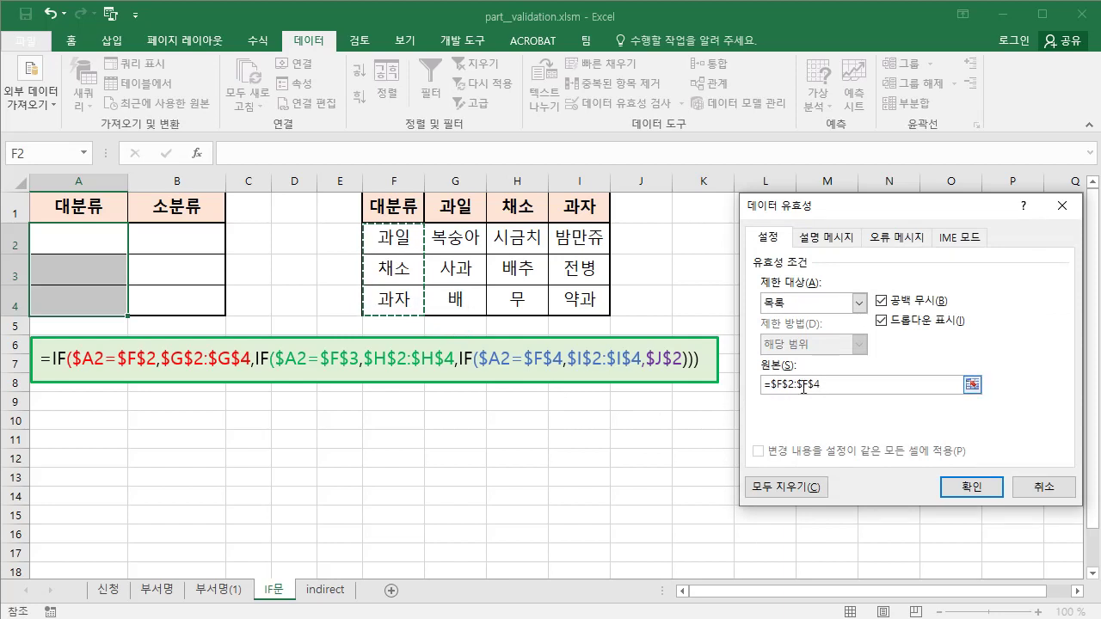
click(971, 486)
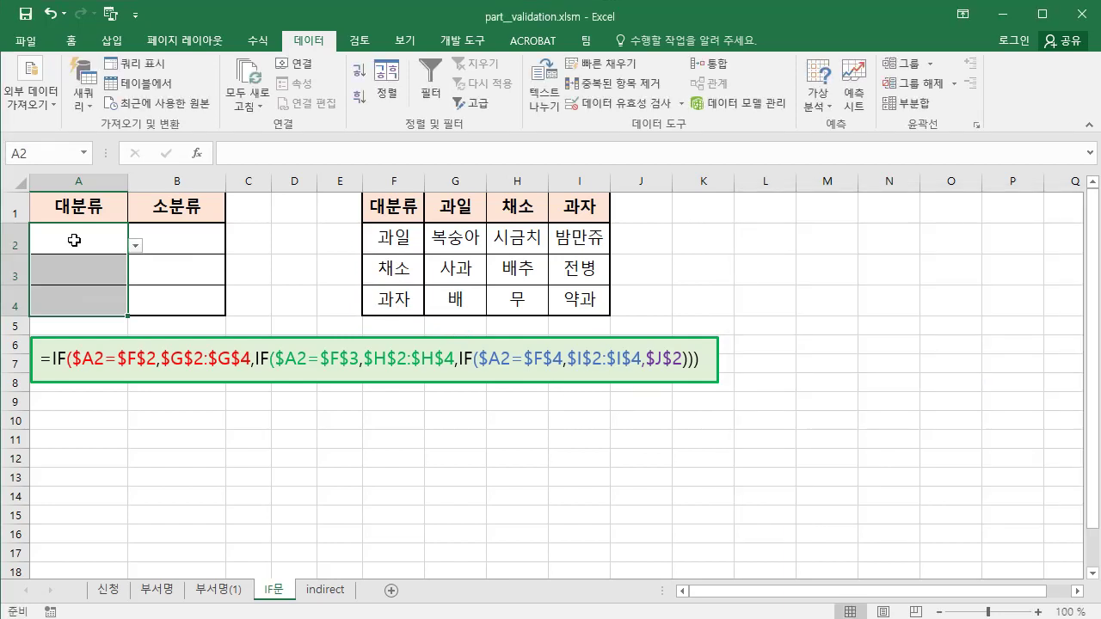
- Fill the 대분류 column from its dropdown lists with 과일 in A2, 채소 in A3 and 과자 in A4
click(74, 240)
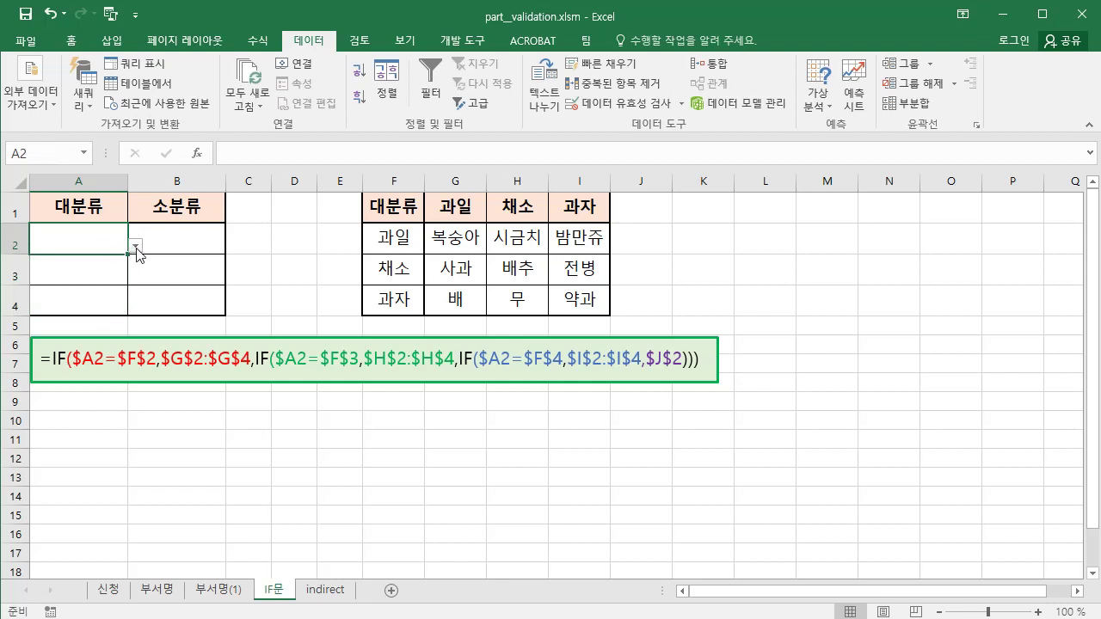
click(135, 246)
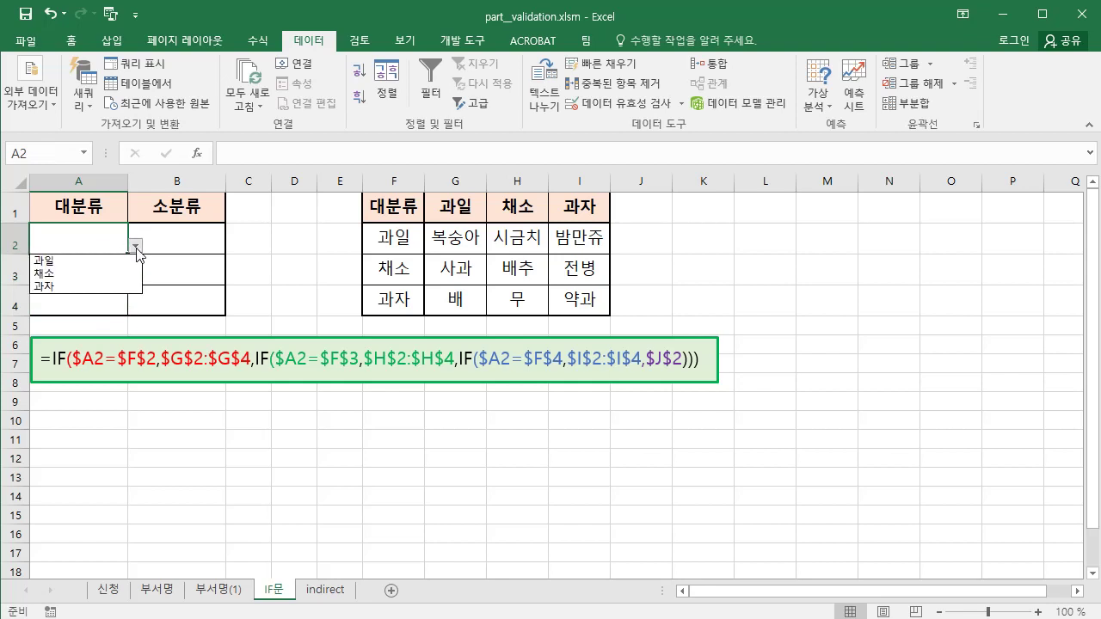
click(58, 263)
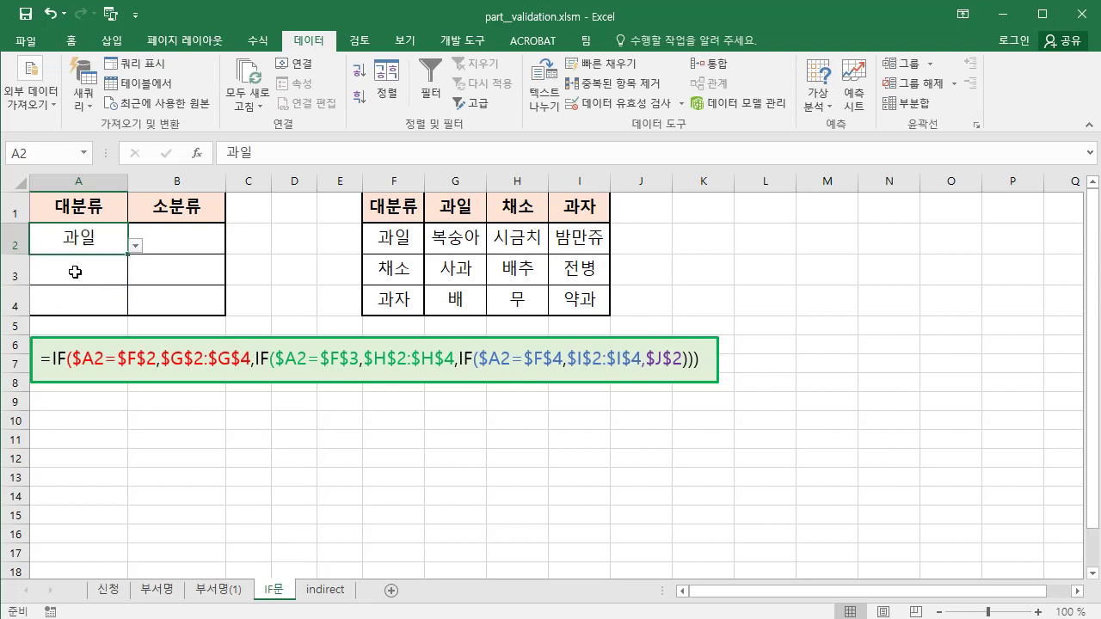
click(74, 275)
click(133, 278)
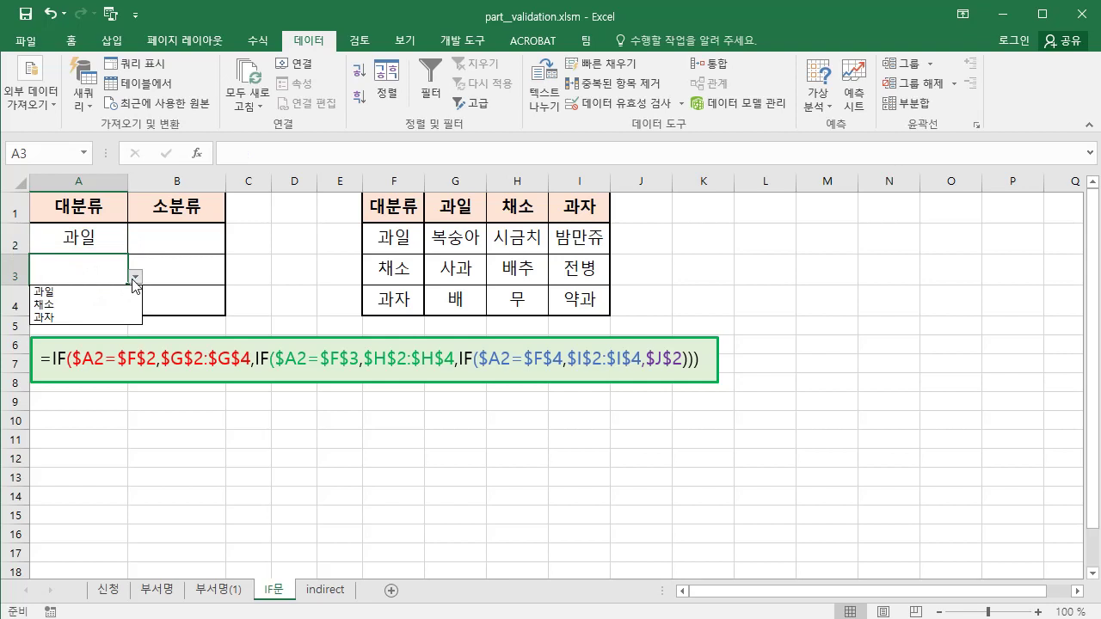
click(80, 306)
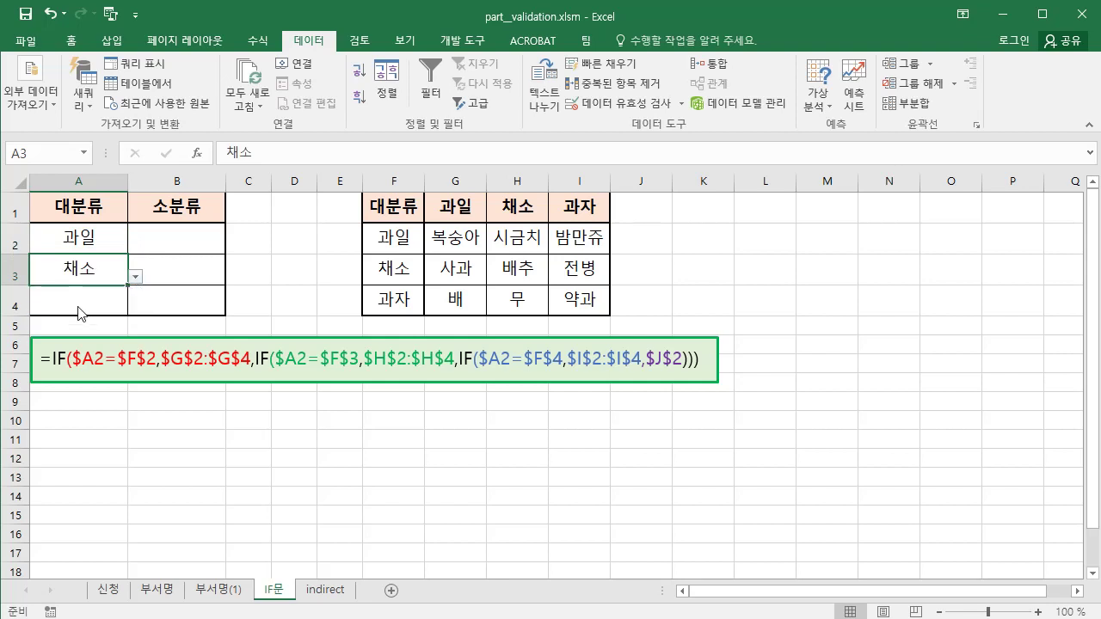
click(80, 308)
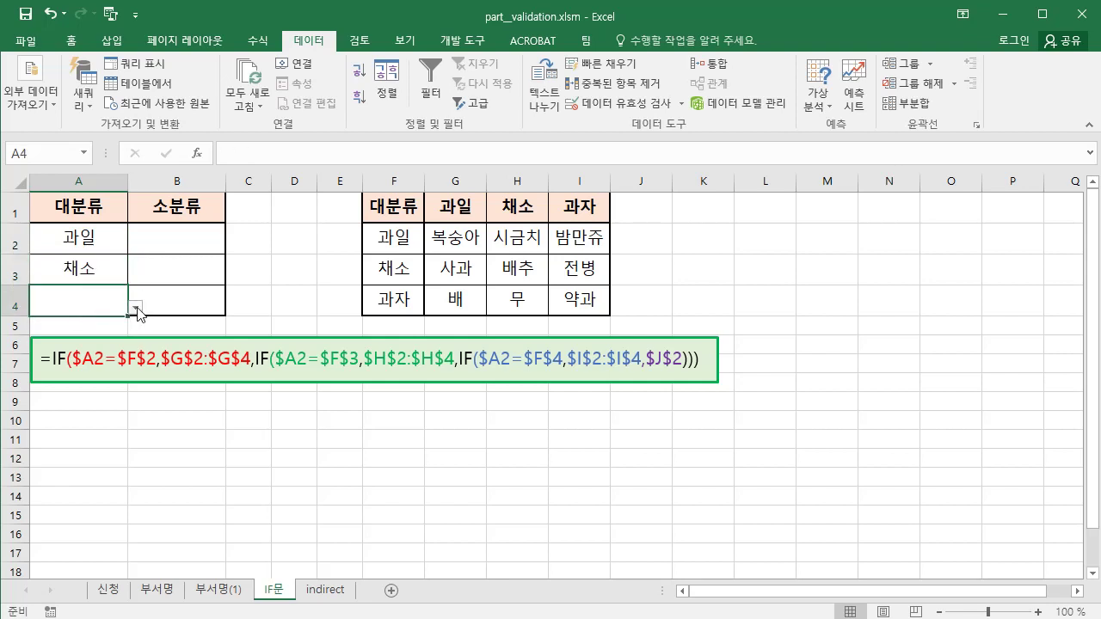
click(136, 308)
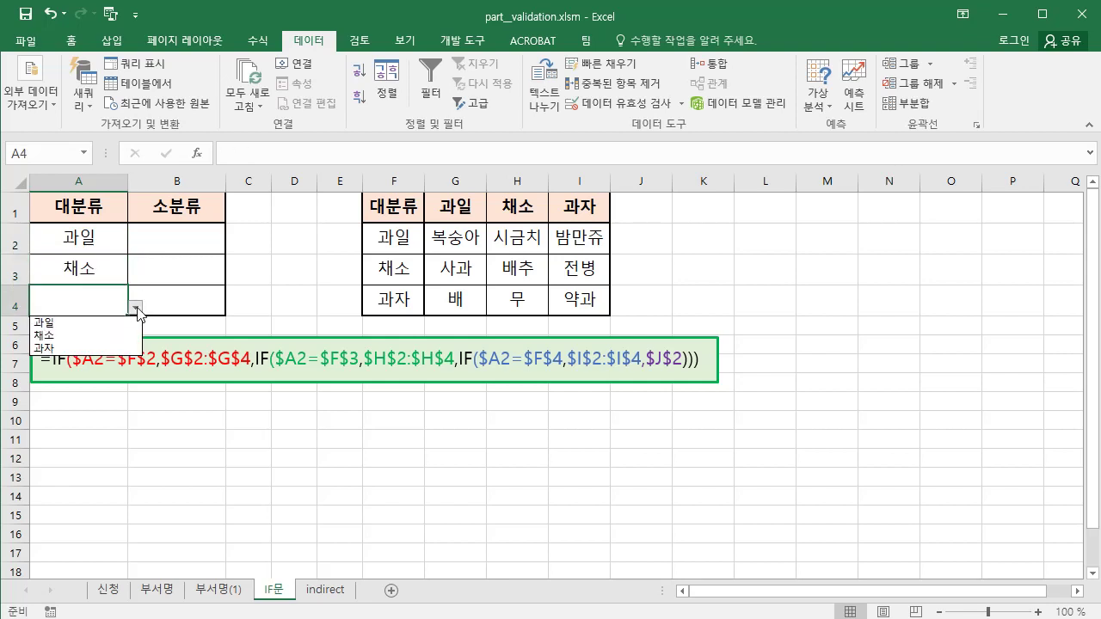
click(63, 350)
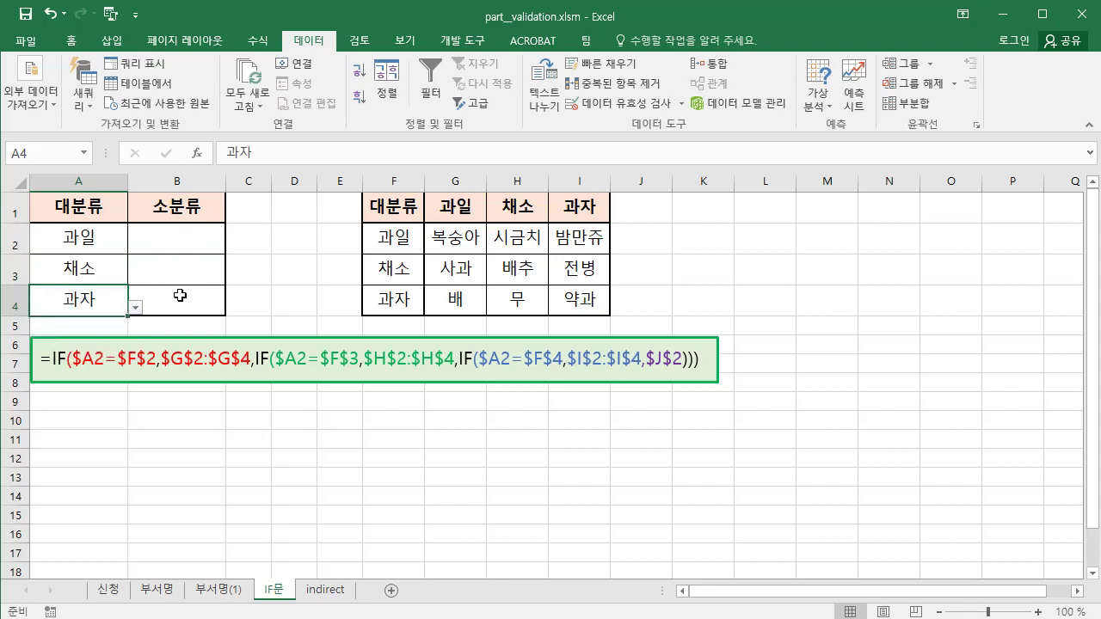
- Apply list-type (목록) data validation to B2:B4 with the source =IF($A2=$F$2,$G$2:$G$4,IF($A2=$F$3,$H$2:$H$4,IF($A2=$F$4,$I$2:$I$4,$J$2)))
drag(177, 237, 182, 299)
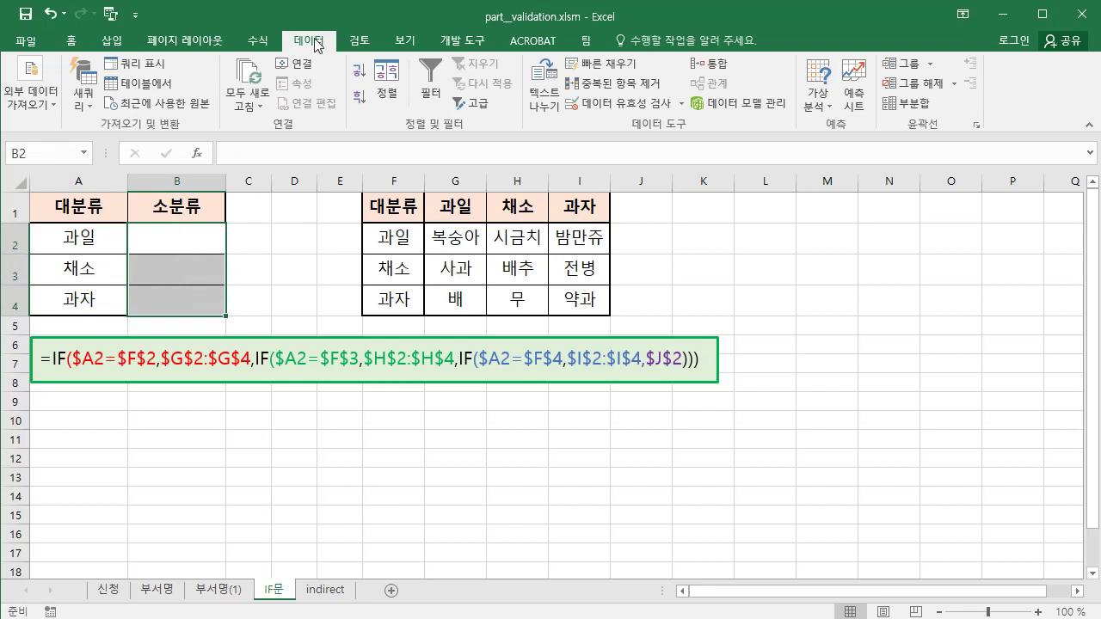
click(580, 109)
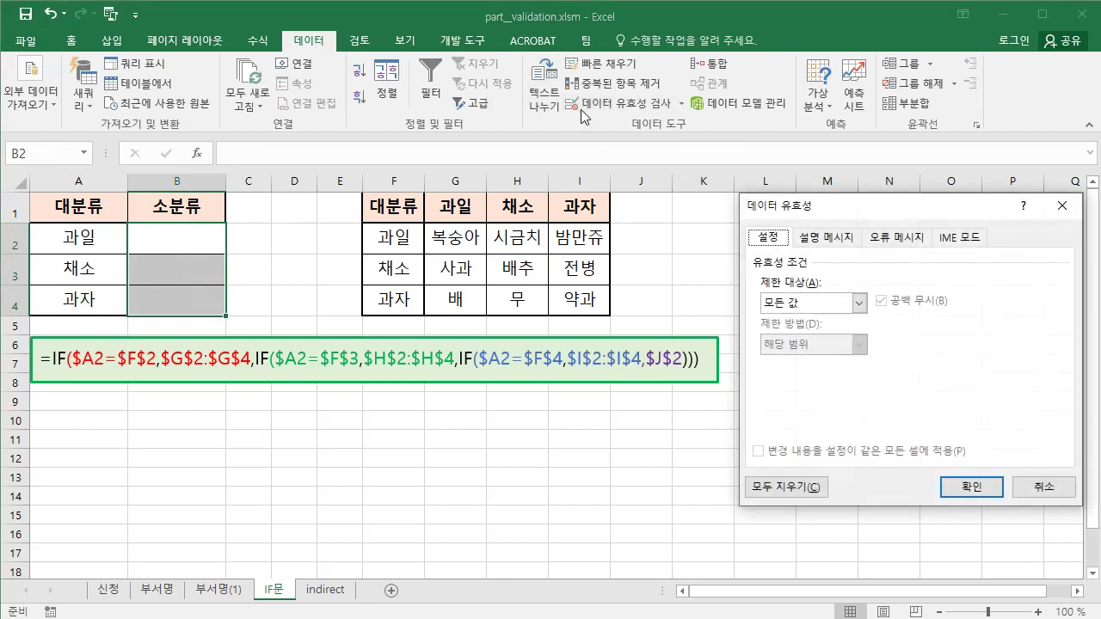
click(859, 305)
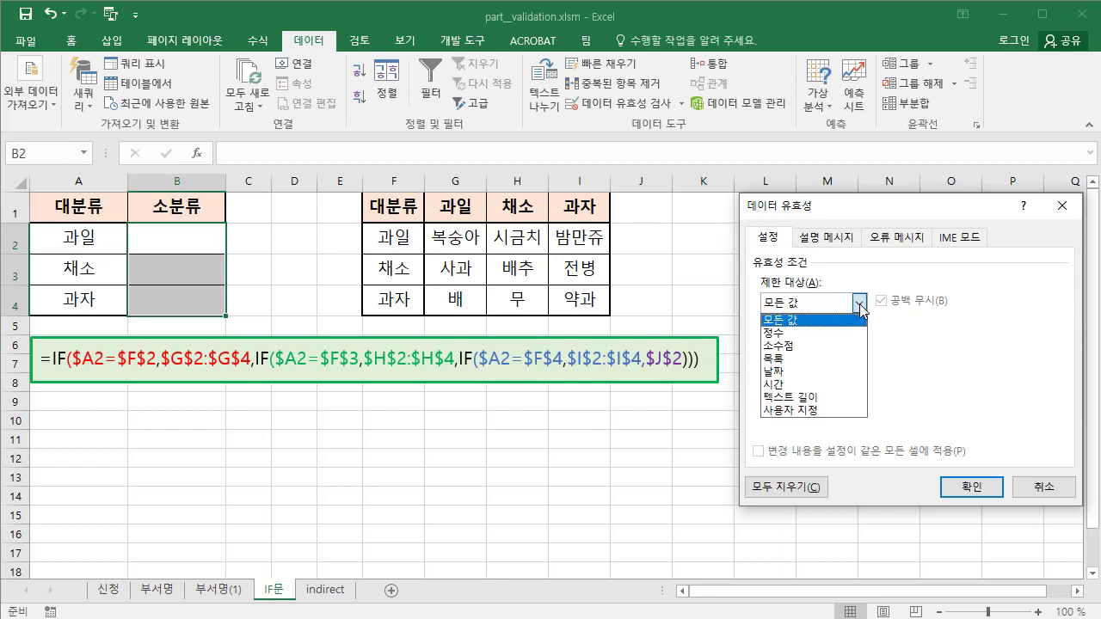
click(797, 359)
click(771, 385)
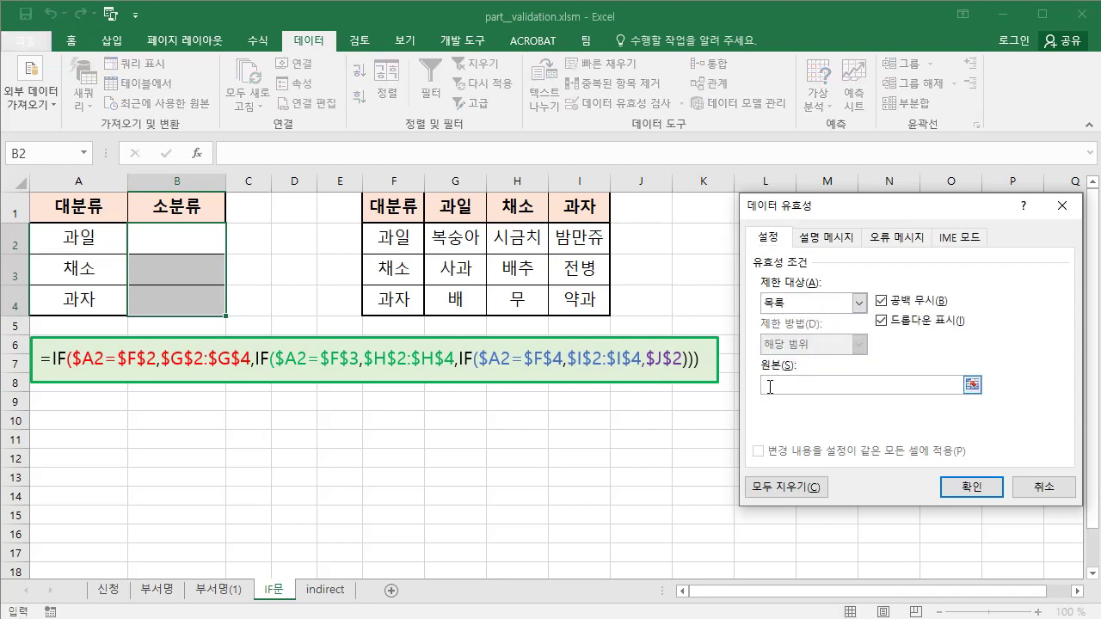
text(=IF($A2=$F$2,$G$2:$G$4,IF($A2=$F$3,$H$2:$H$4,IF($A2=$F$4,$I$2:$I$4,$J$2))))
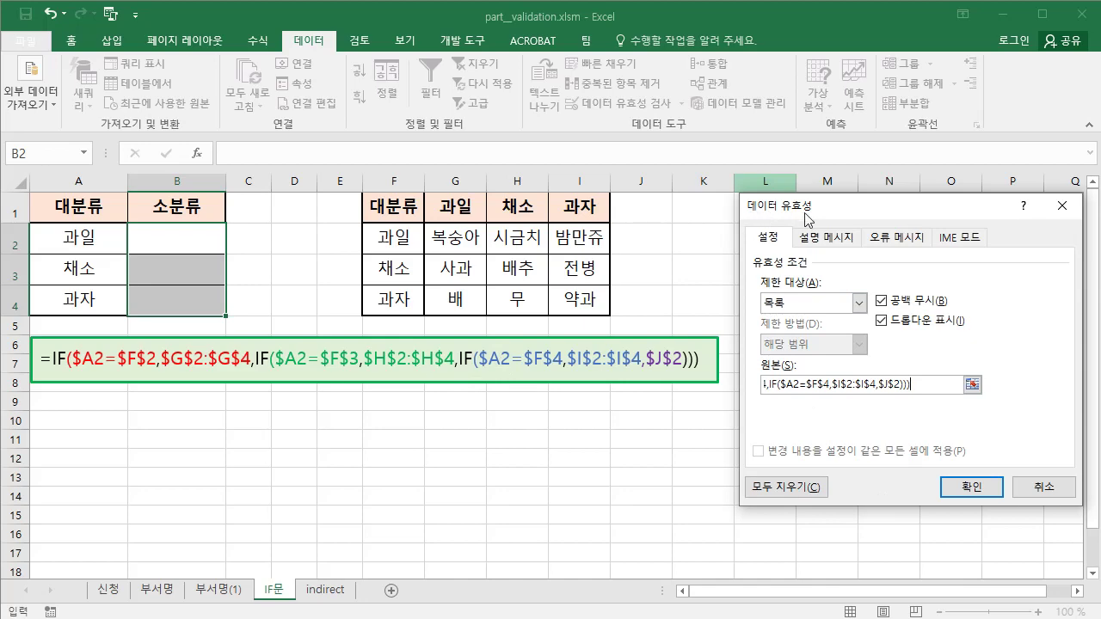
click(972, 489)
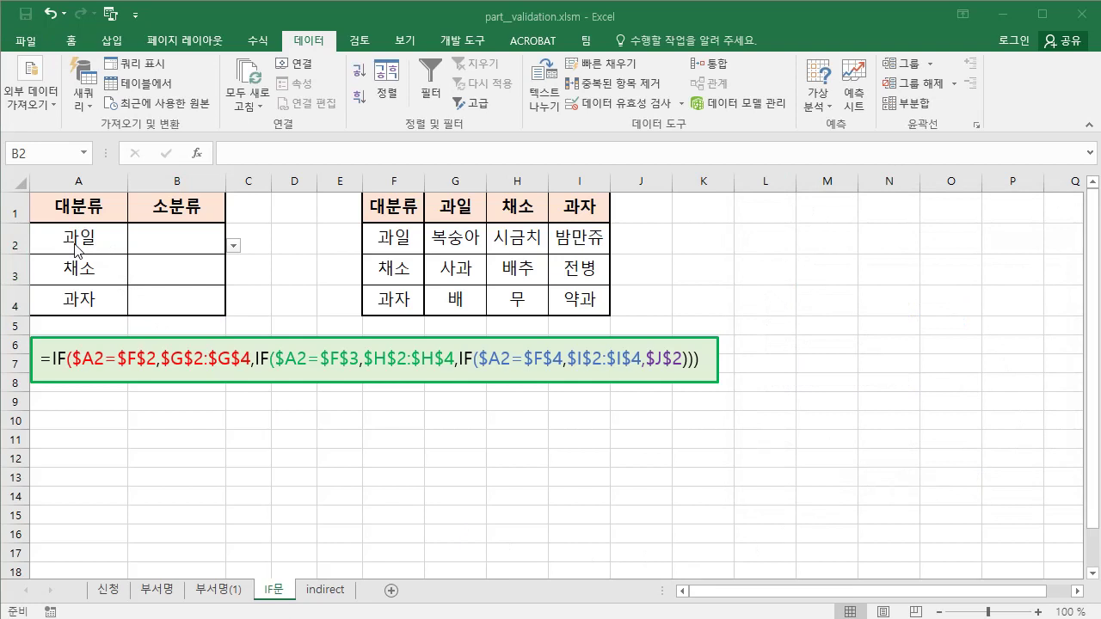
- Fill the 소분류 column from its dropdown lists with 사과 in B2, 배추 in B3 and 전병 in B4
key(shift+Down)
key(shift+Down)
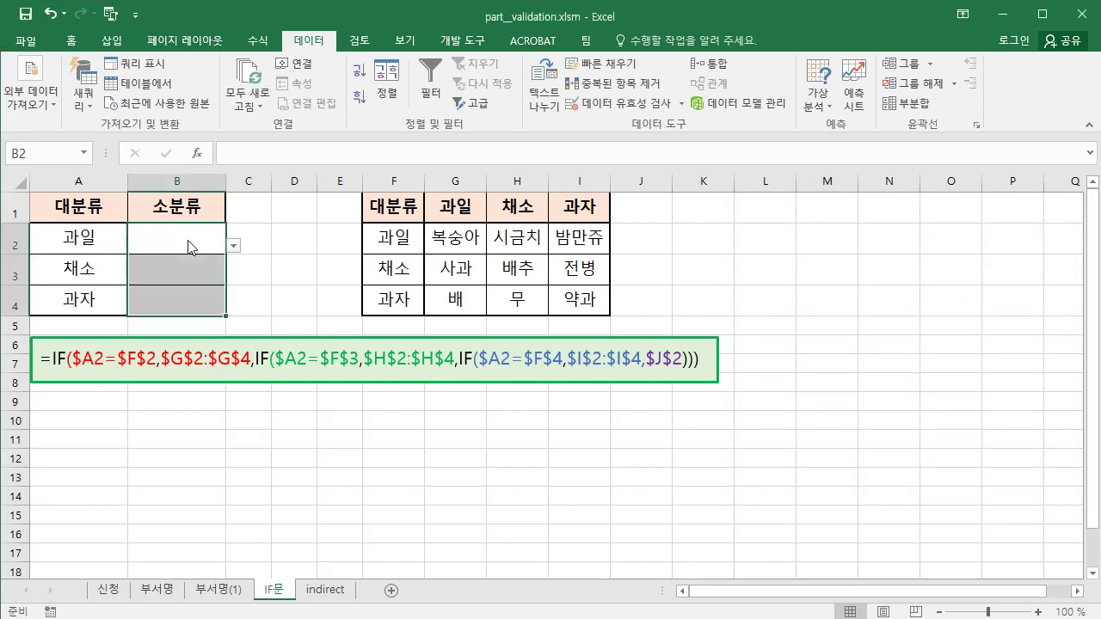
click(234, 248)
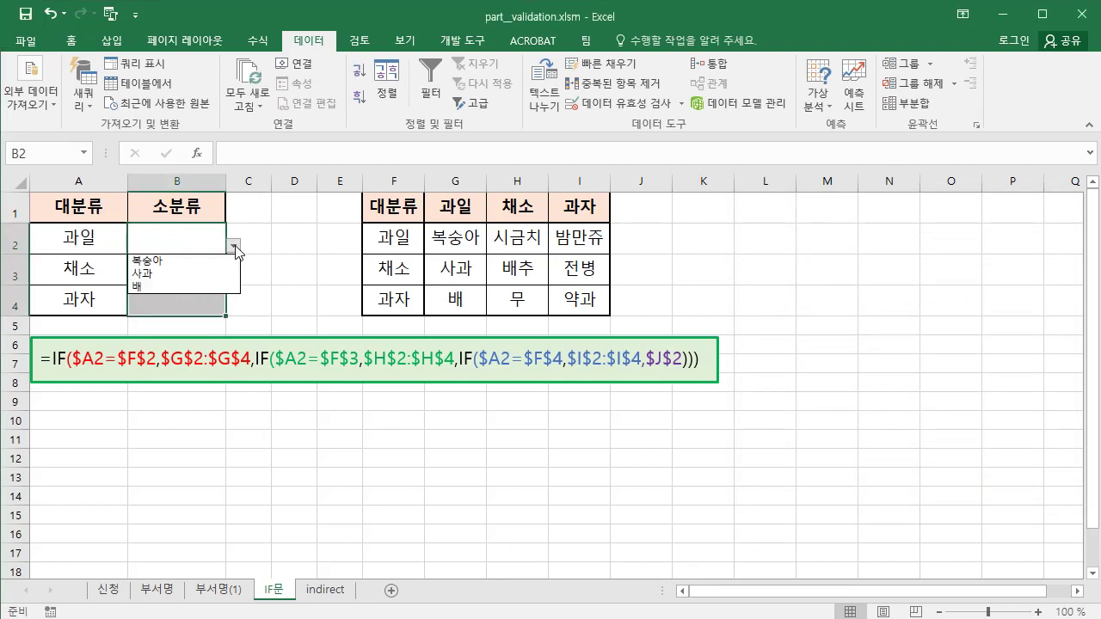
click(144, 275)
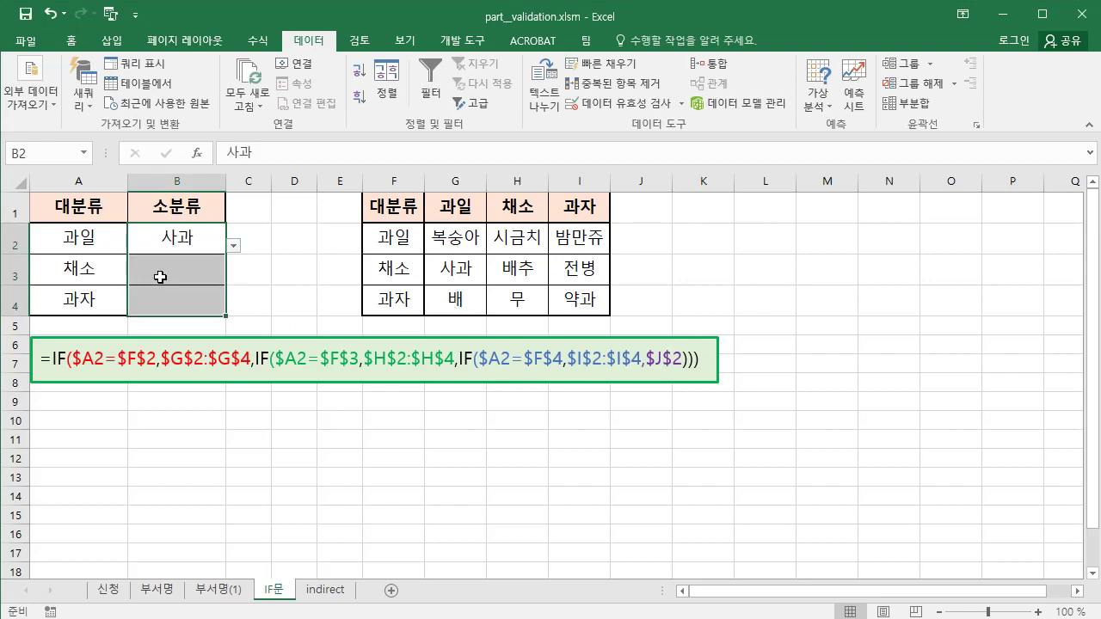
click(177, 273)
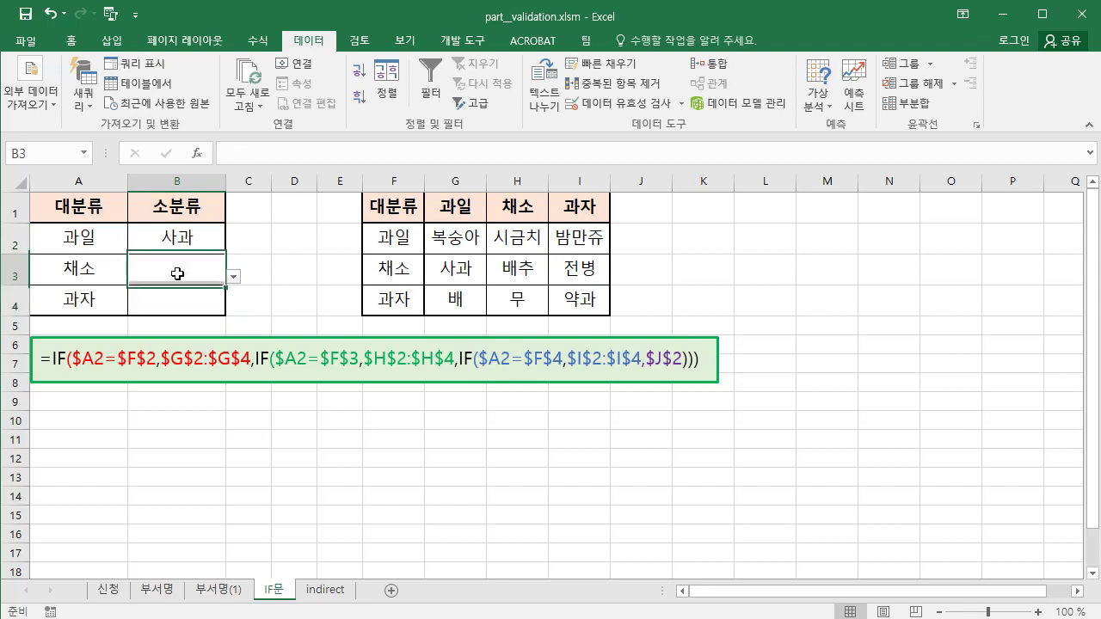
click(234, 276)
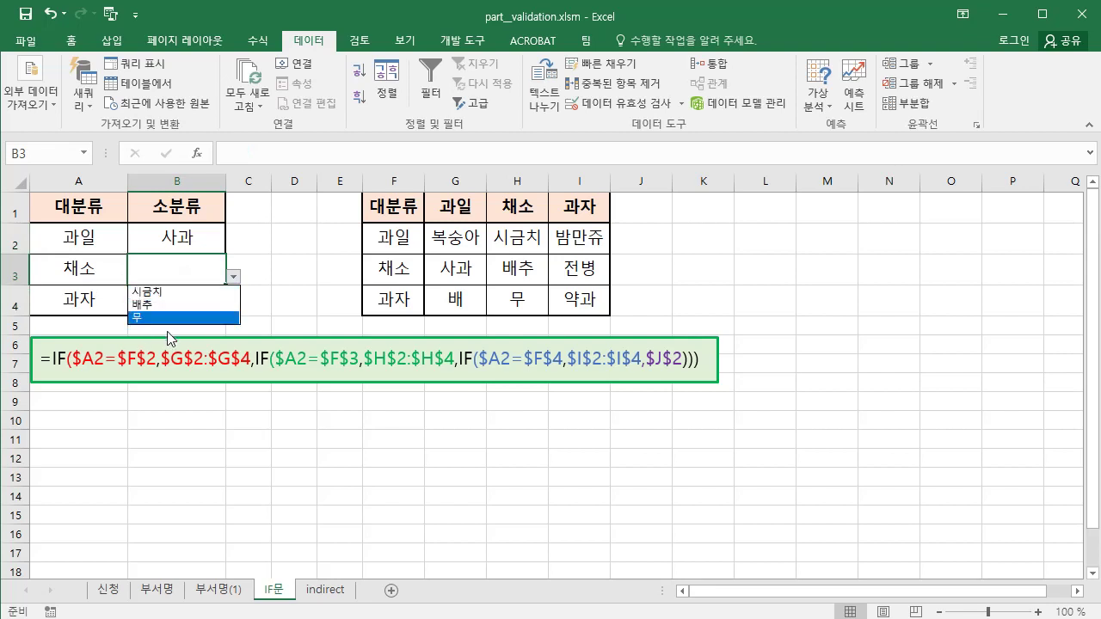
click(157, 305)
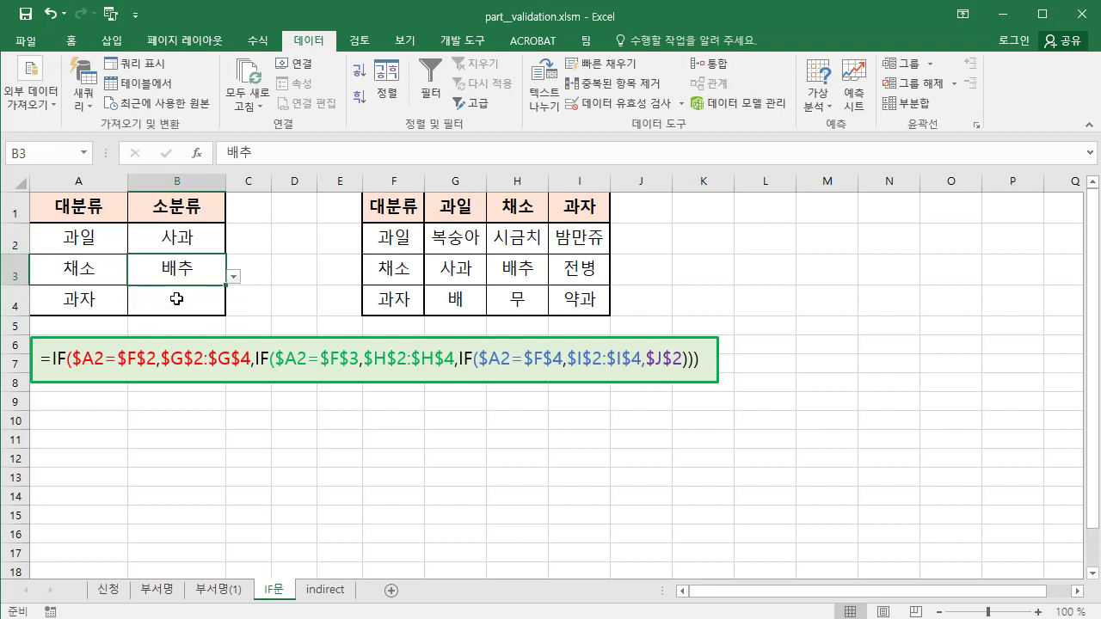
click(158, 298)
click(233, 308)
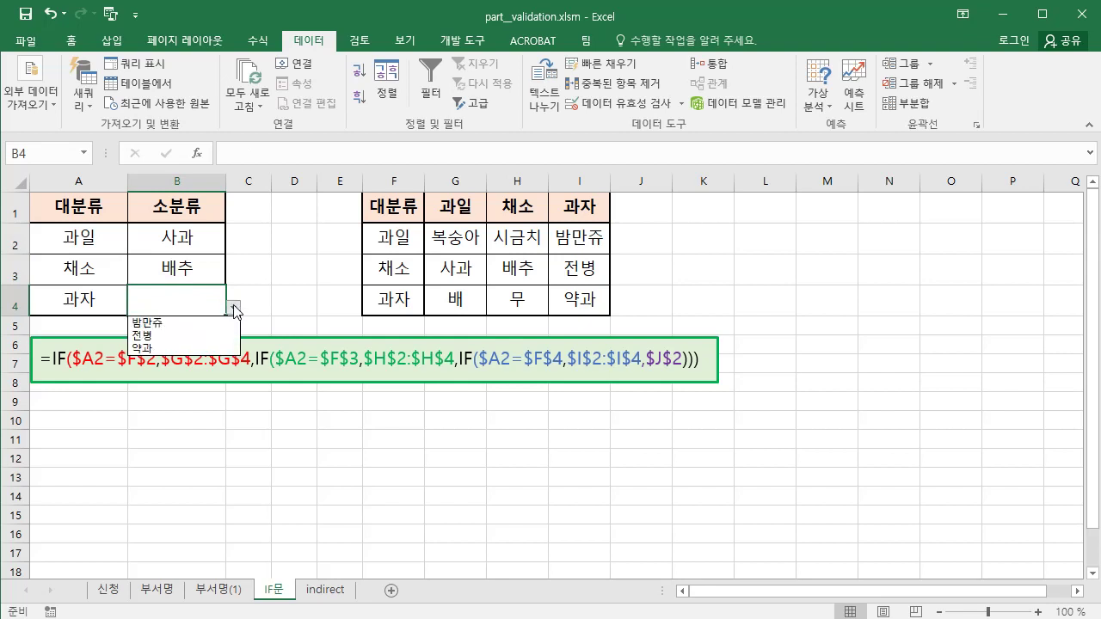
click(152, 335)
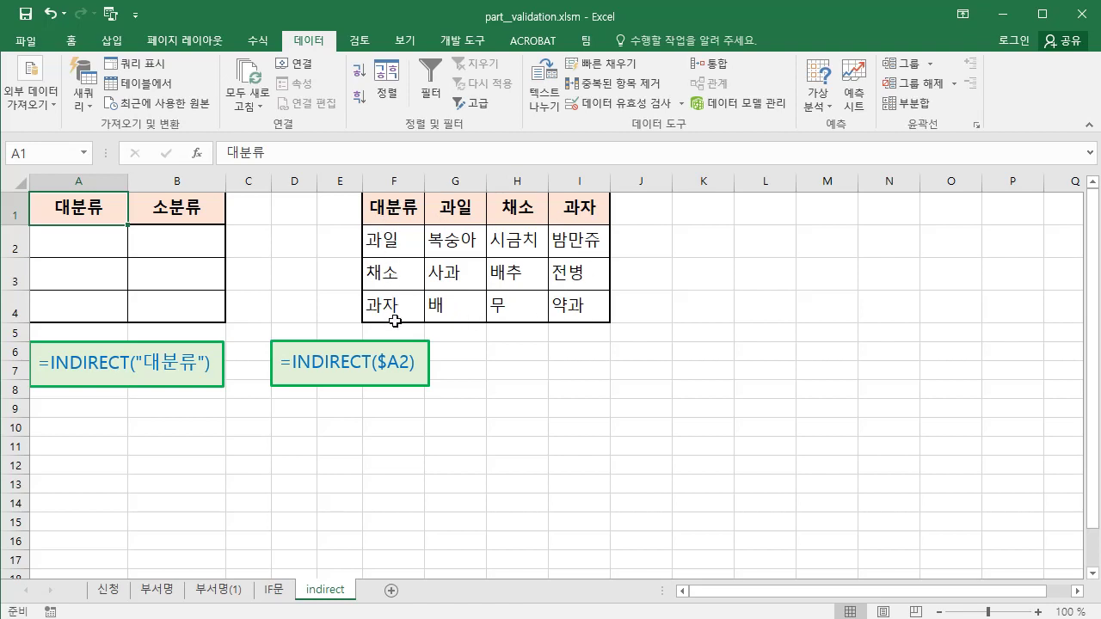
- On the indirect sheet, convert F1:F4 into a table with headers and name the table 대분류
click(393, 207)
drag(393, 207, 393, 301)
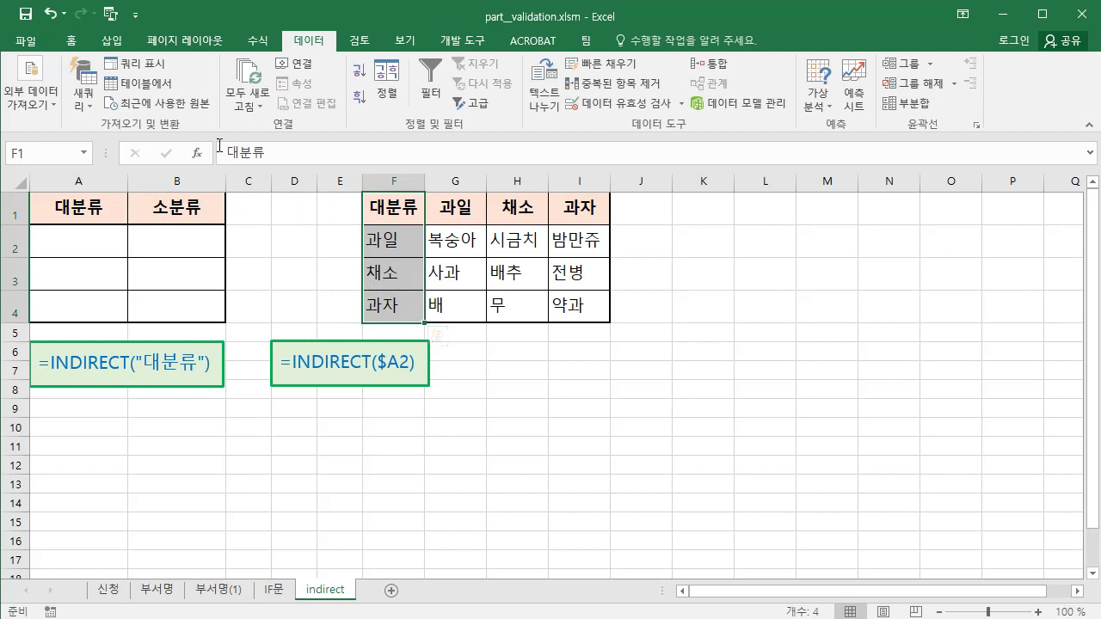
click(112, 40)
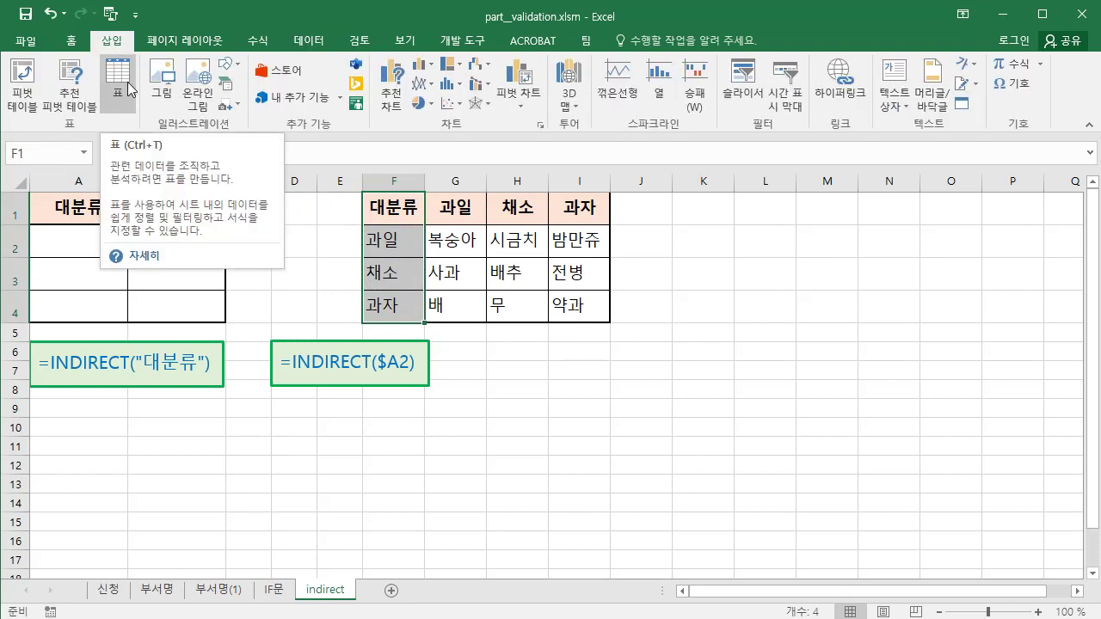
click(128, 85)
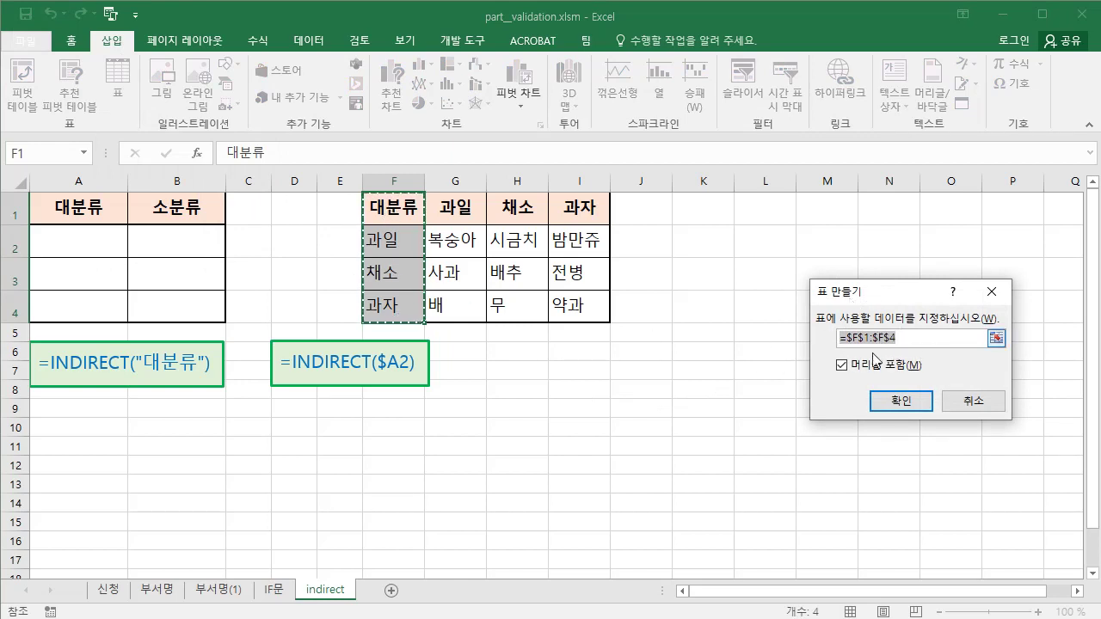
click(840, 364)
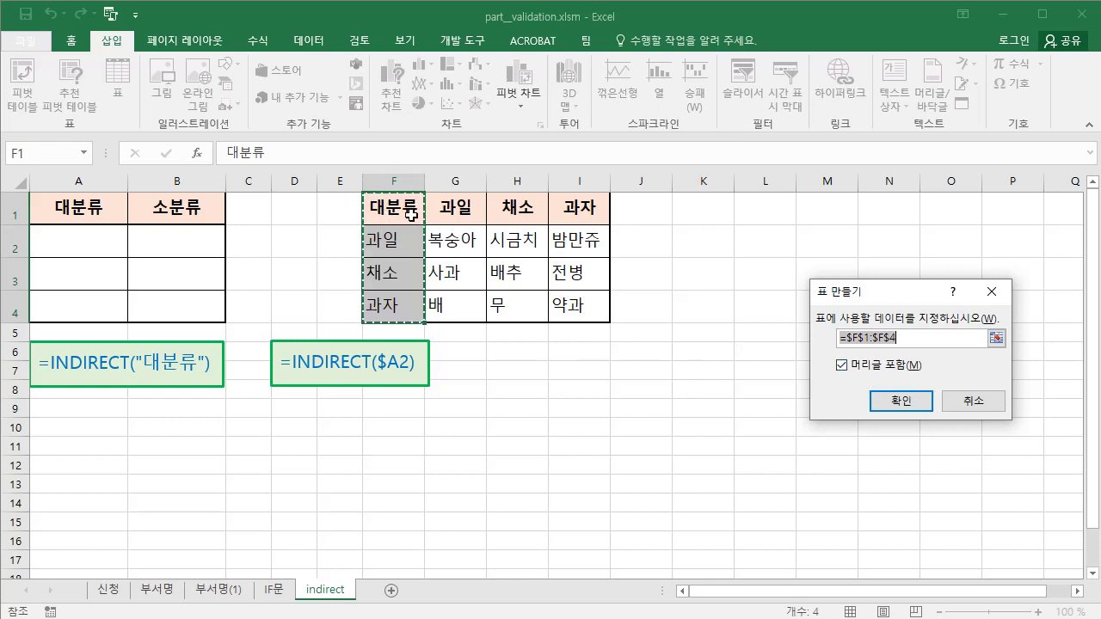
click(901, 401)
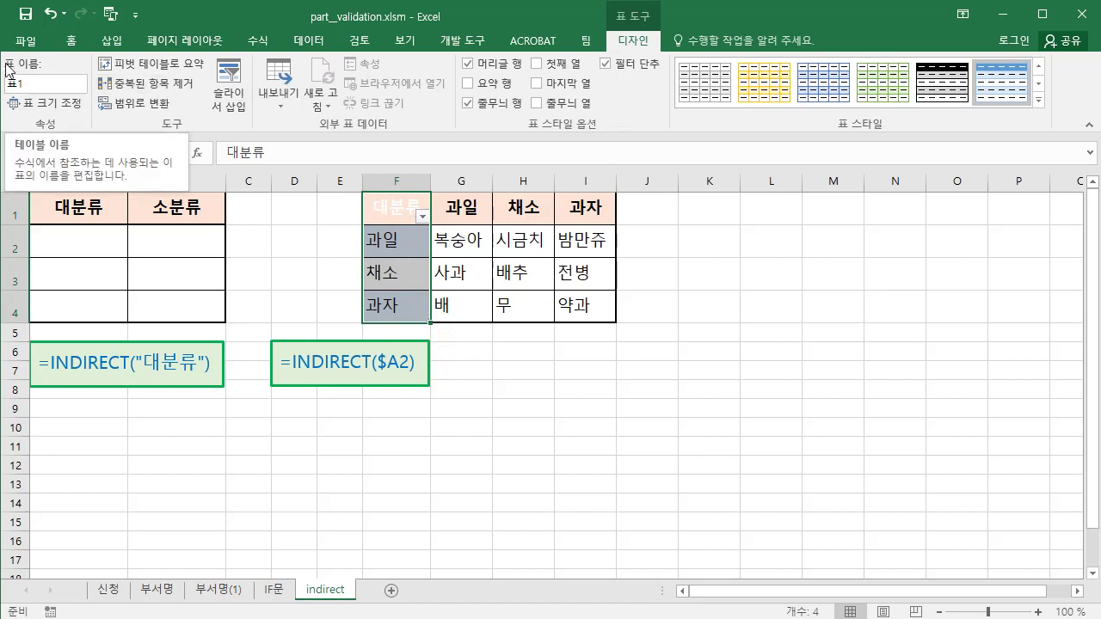
click(36, 84)
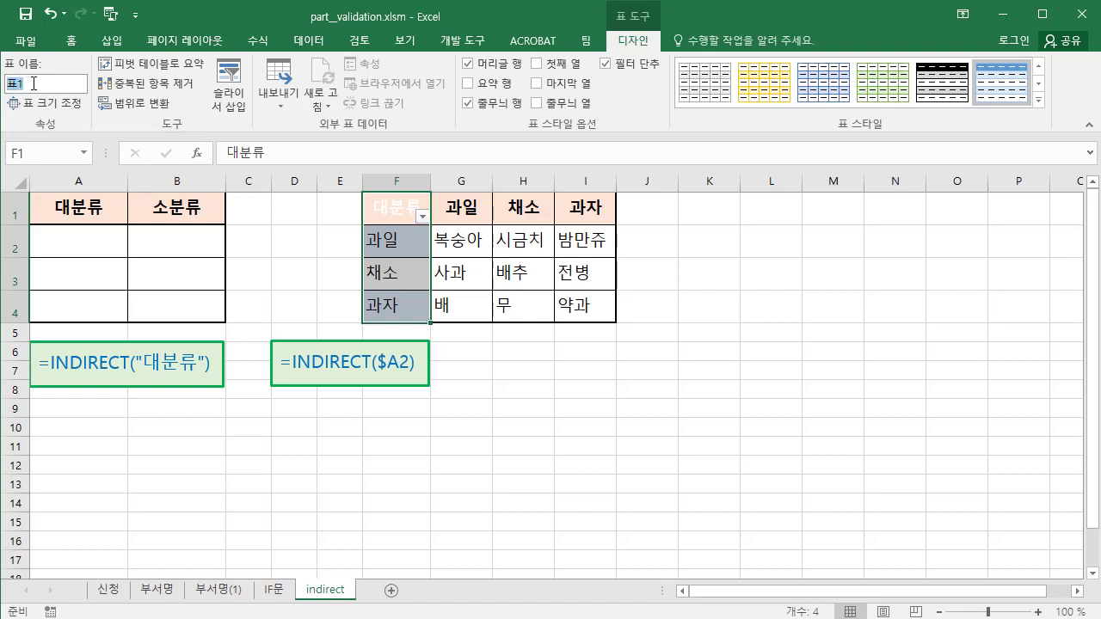
text(대분류)
key(Return)
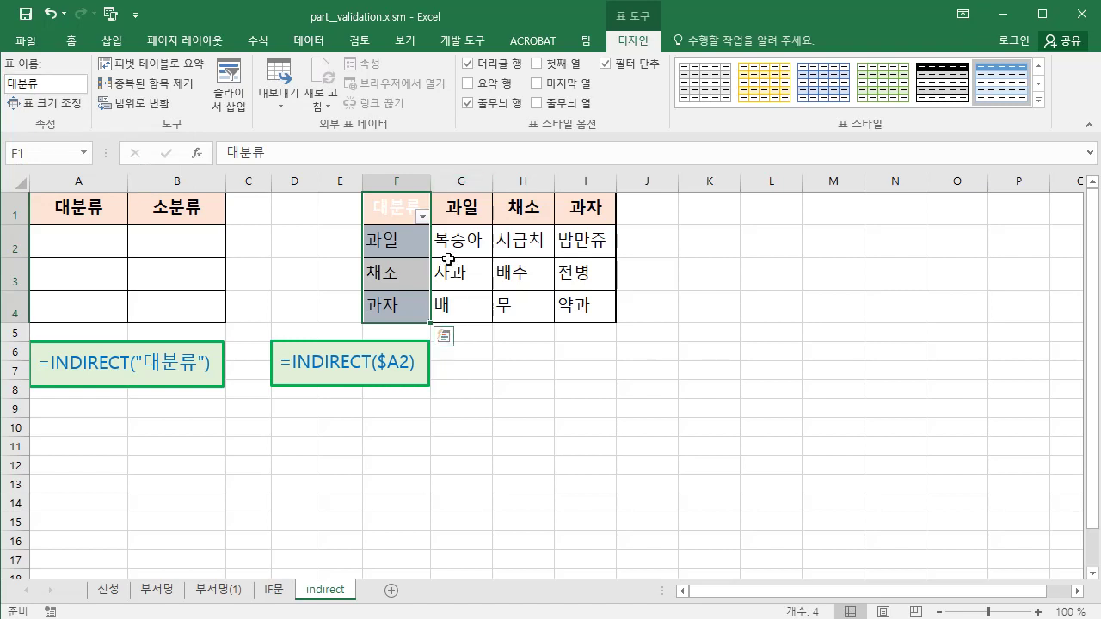
- Convert G1:G4 into a table with headers and name the table 과일
click(464, 207)
drag(464, 207, 463, 300)
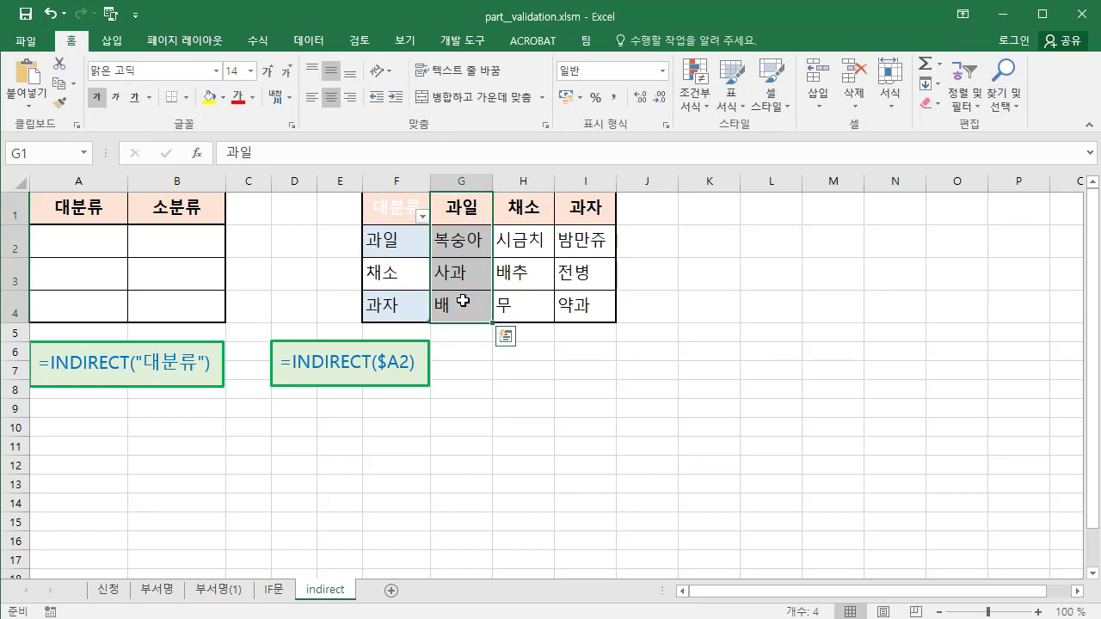
click(112, 41)
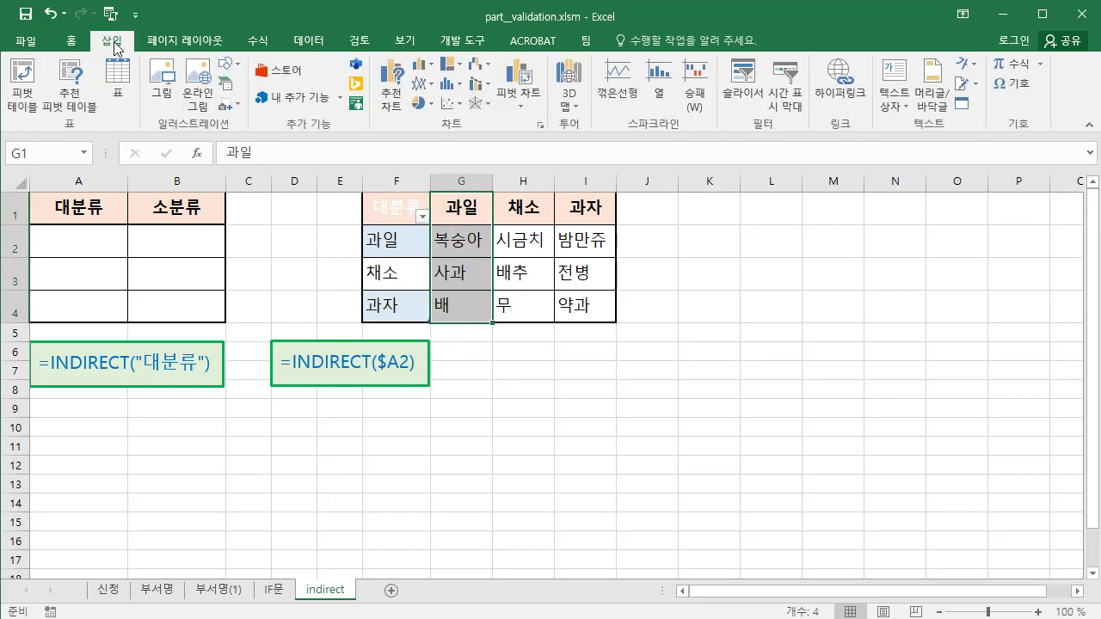
click(120, 96)
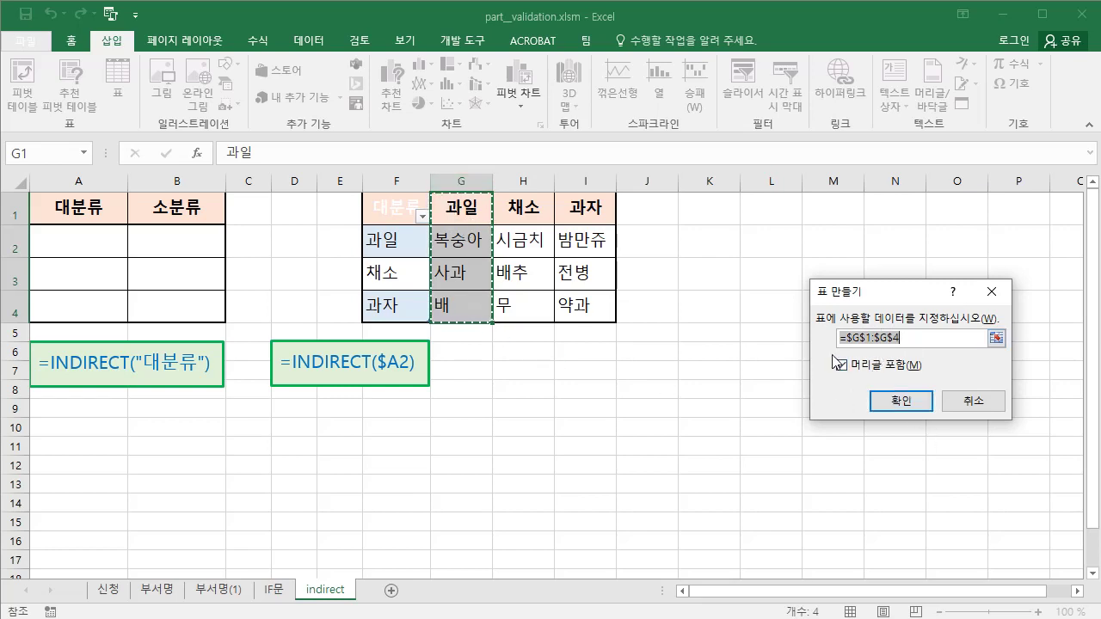
click(903, 403)
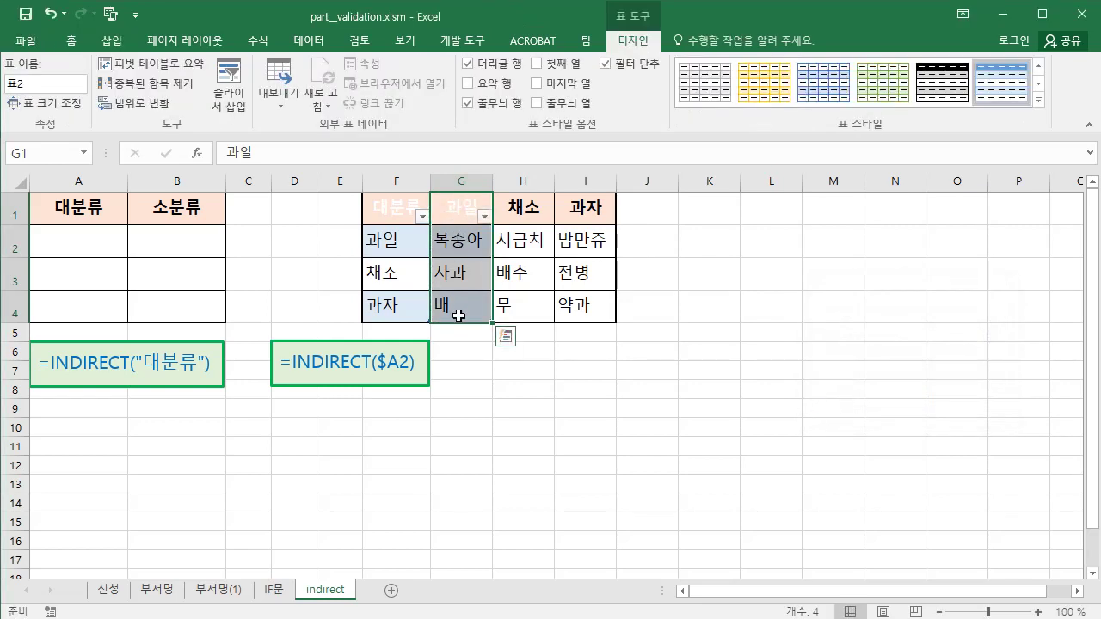
click(28, 78)
text(과일)
key(Return)
- Apply the green table style from the first row of the 보통 group to the tables in F1:I4
click(397, 209)
drag(396, 209, 569, 302)
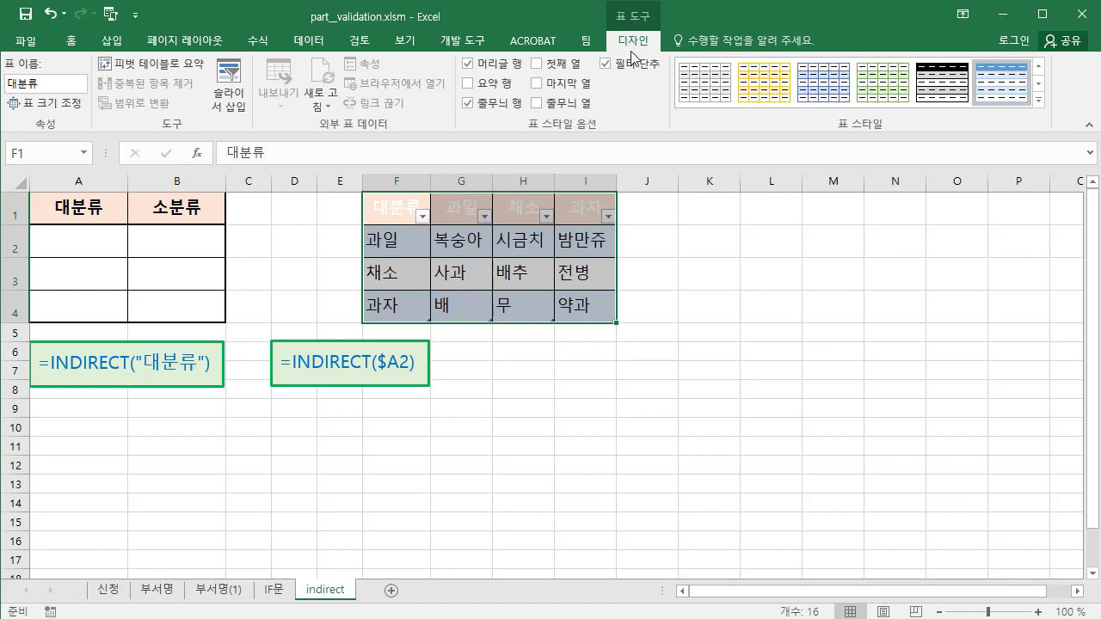
click(1039, 101)
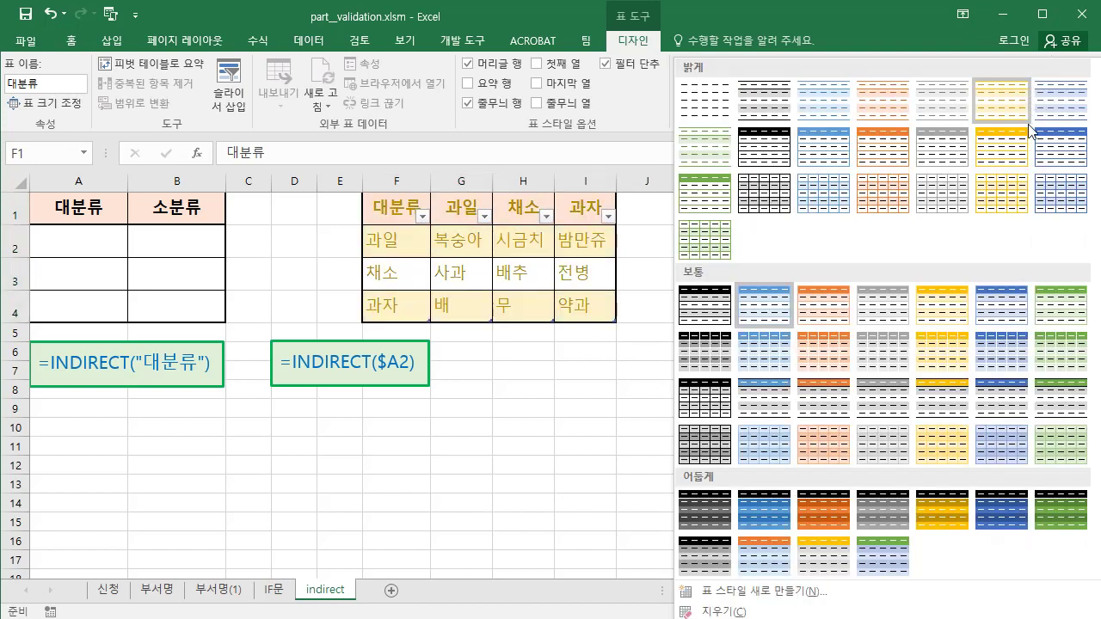
click(1058, 320)
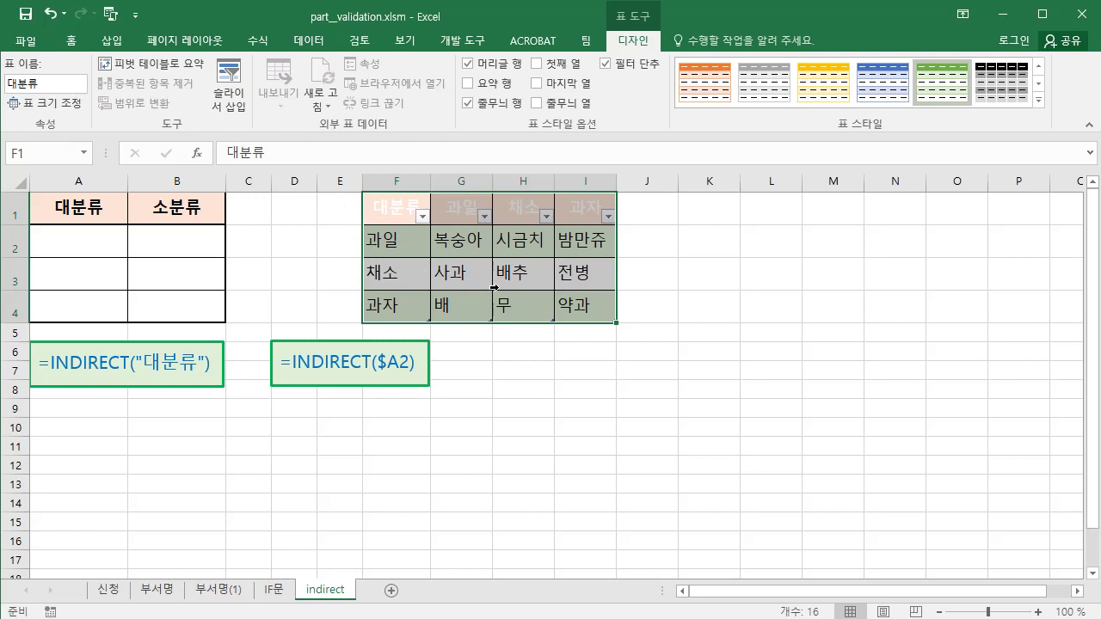
click(338, 209)
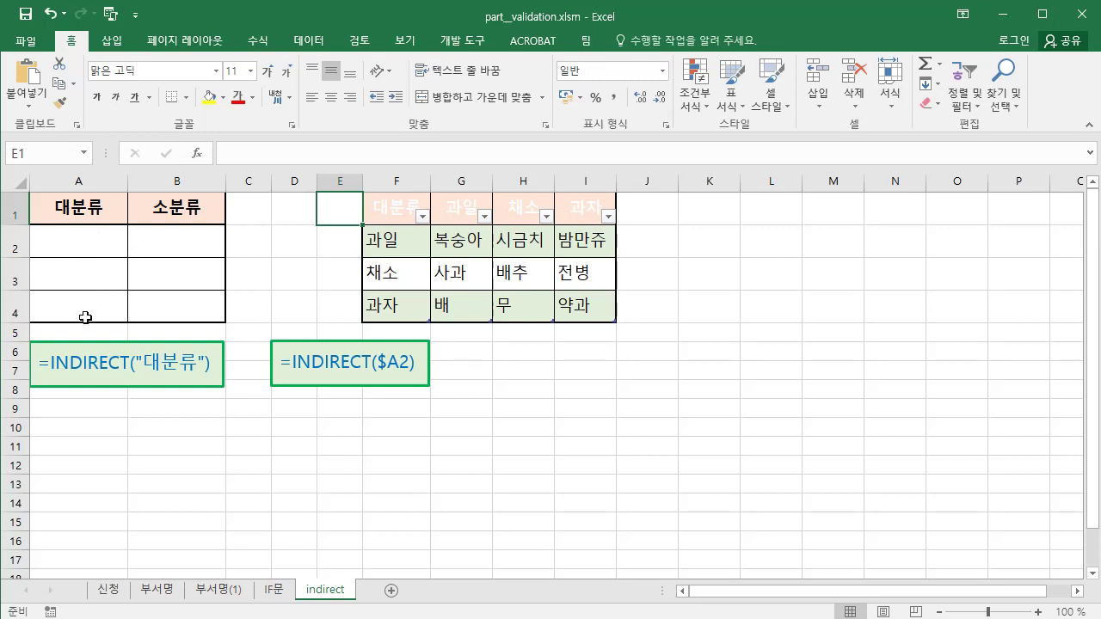
- Apply list-type (목록) data validation to the 대분류 cells A2:A4 with =INDIRECT("대분류") as the source
drag(81, 239, 83, 301)
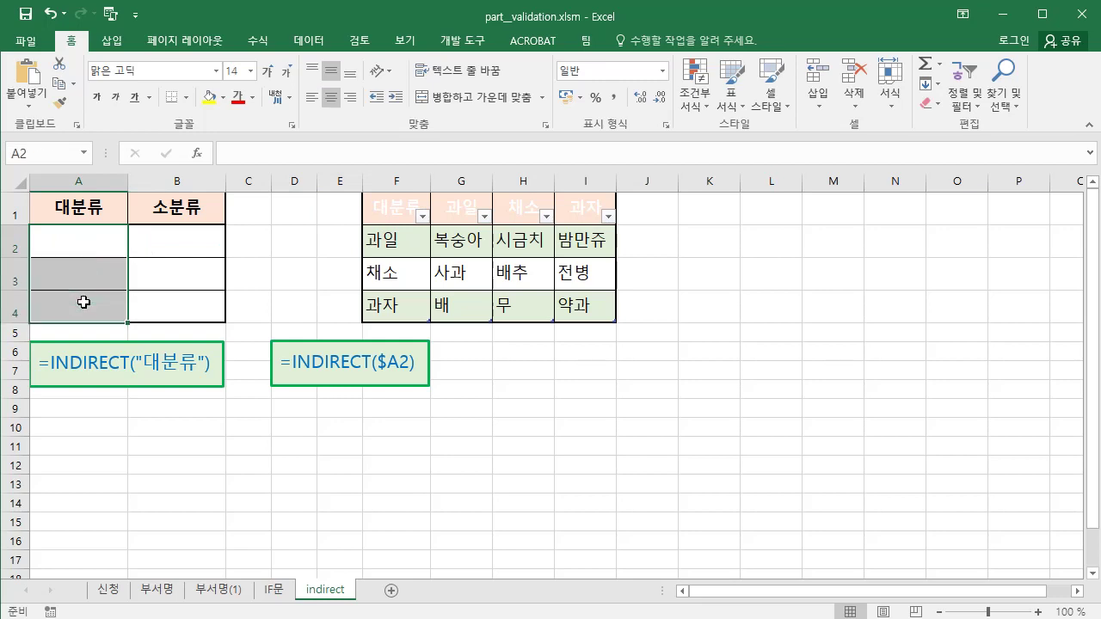
click(311, 42)
click(633, 105)
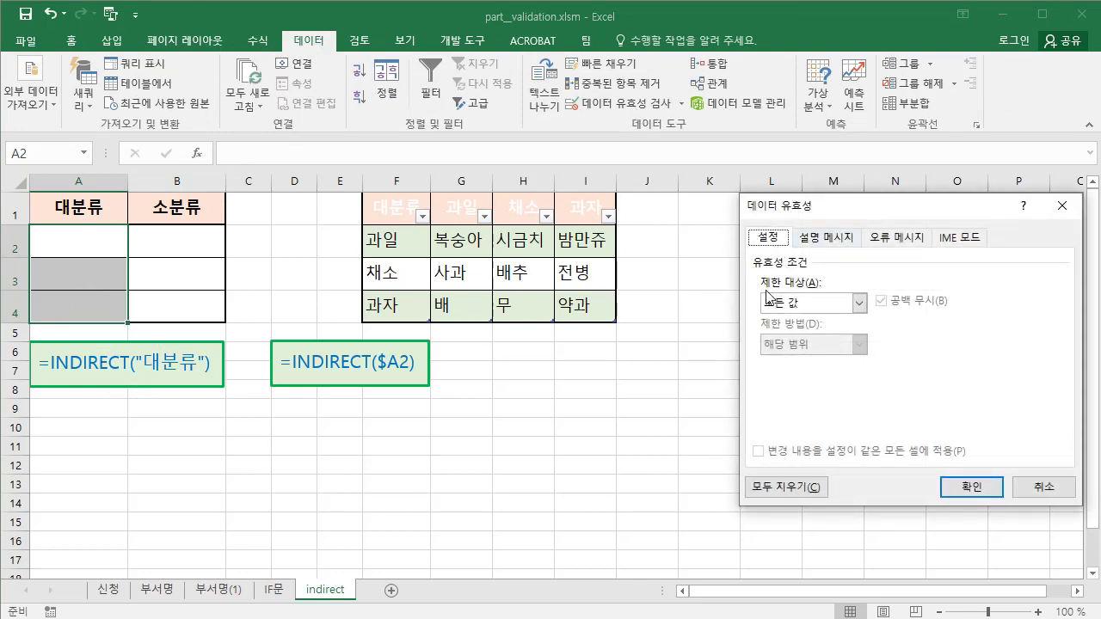
click(859, 304)
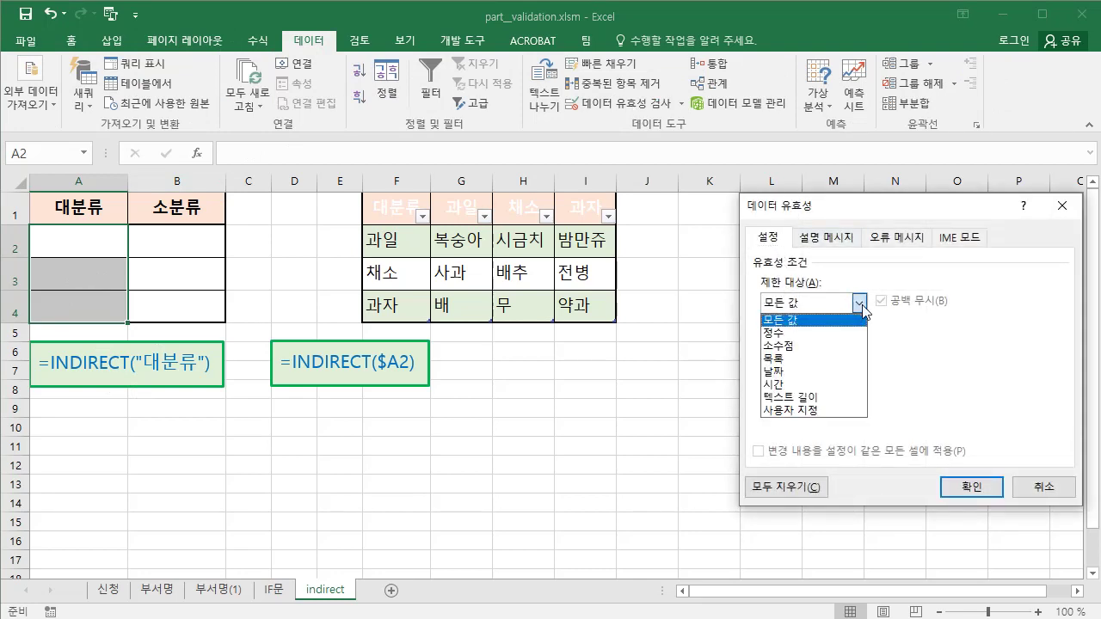
click(795, 358)
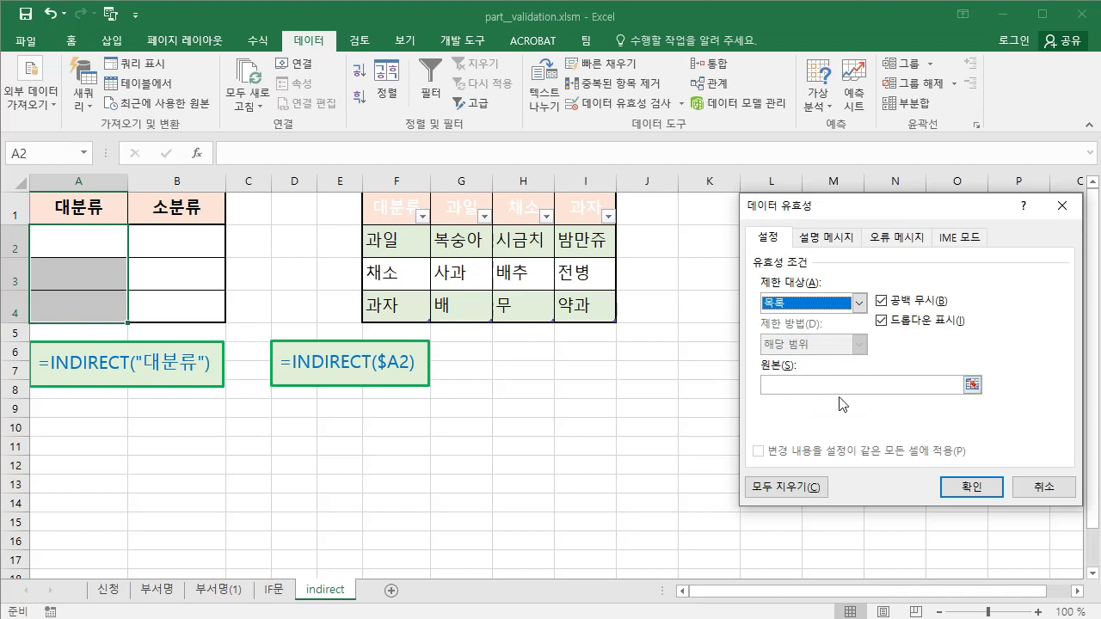
click(785, 384)
text(=INDIRECT("대분류"))
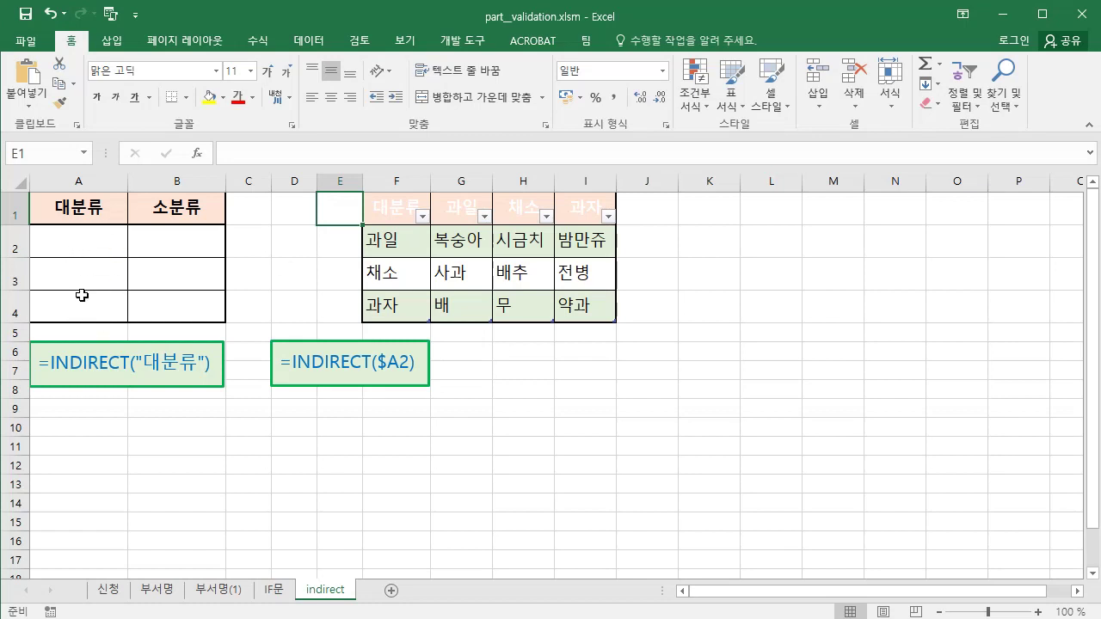
- Choose 과일 in A2, 채소 in A3 and 과자 in A4 from the 대분류 dropdown lists on the indirect sheet
click(83, 245)
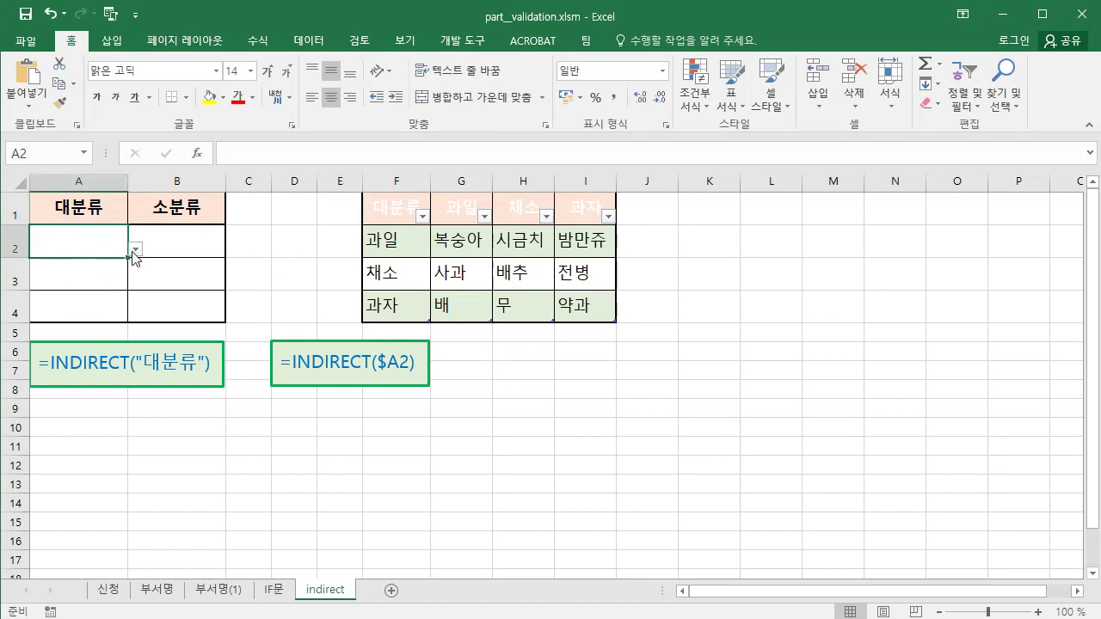
click(135, 249)
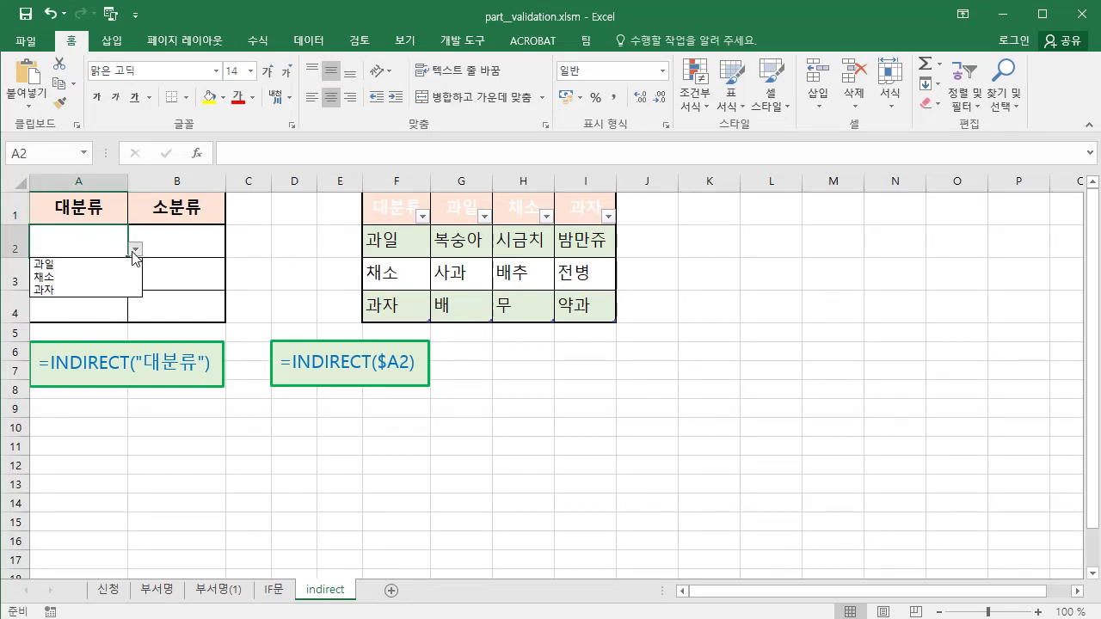
click(69, 265)
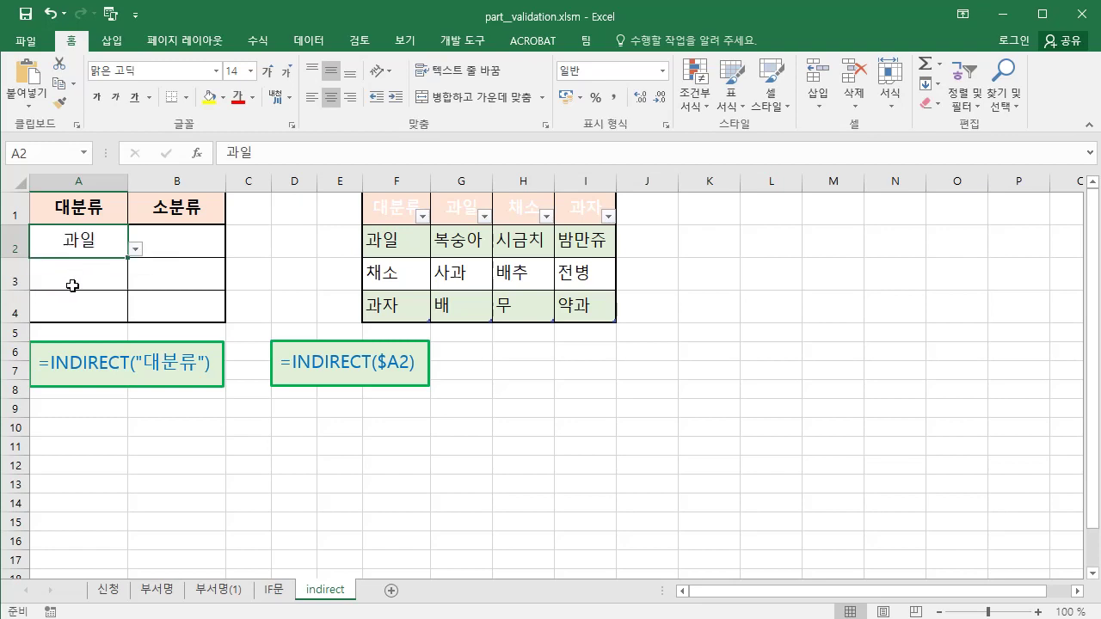
click(74, 284)
click(136, 282)
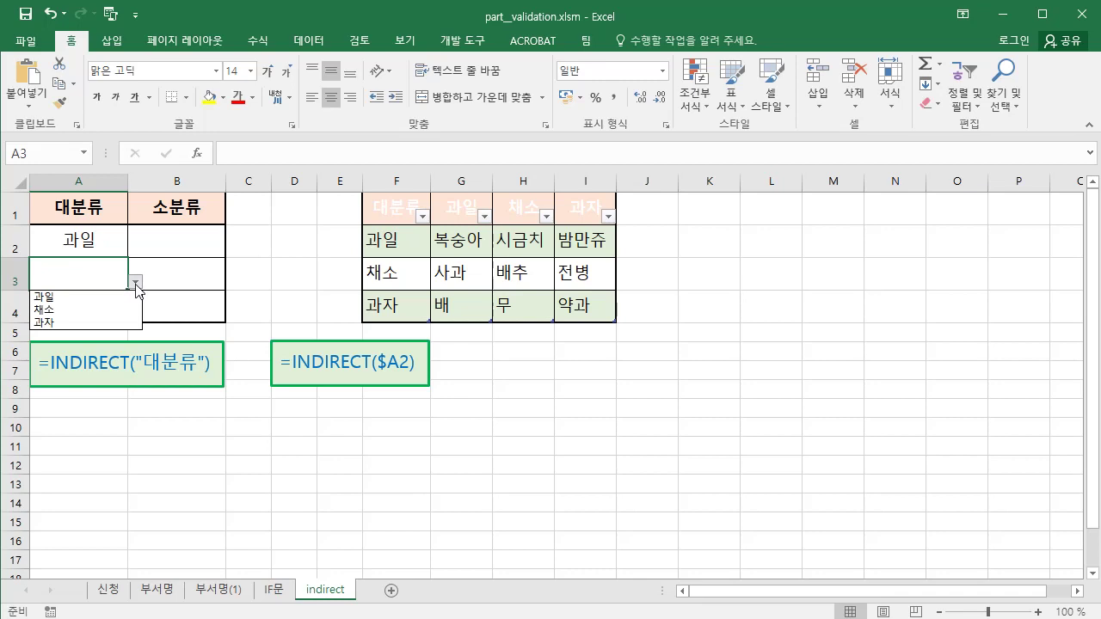
click(84, 316)
click(81, 312)
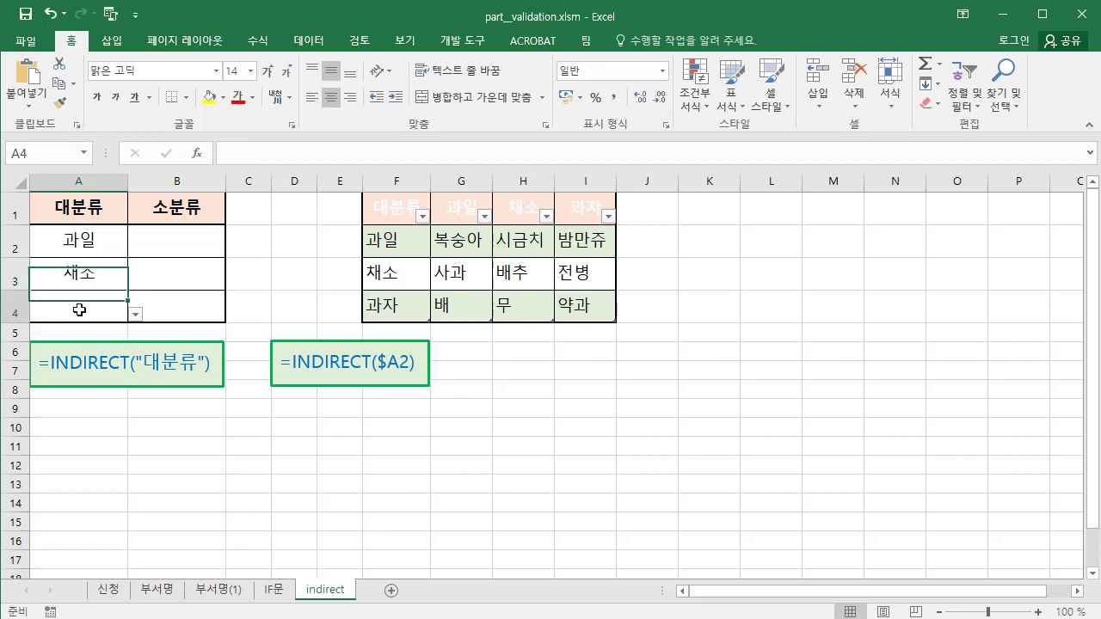
click(136, 315)
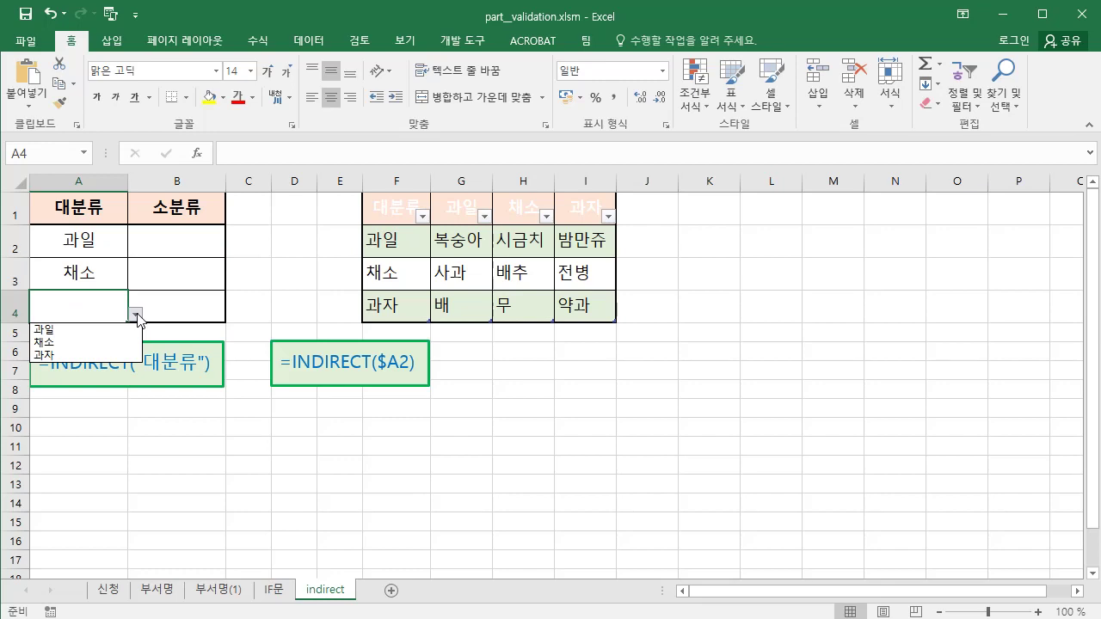
click(64, 363)
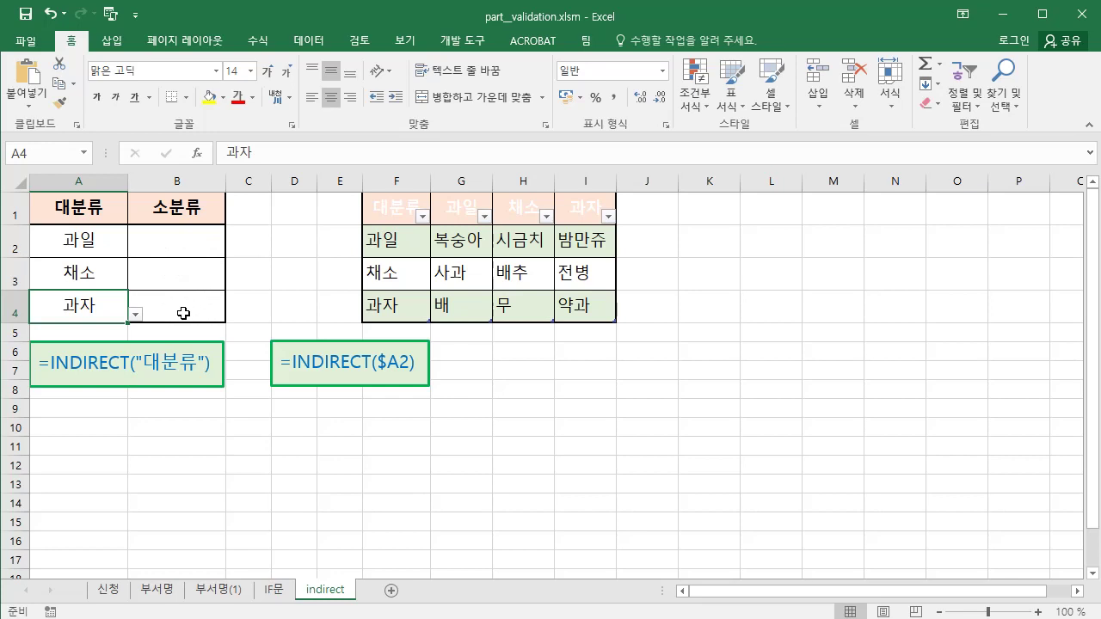
- Apply list-type (목록) data validation to the 소분류 cells B2:B4 with =INDIRECT($A2) as the source
drag(174, 239, 177, 304)
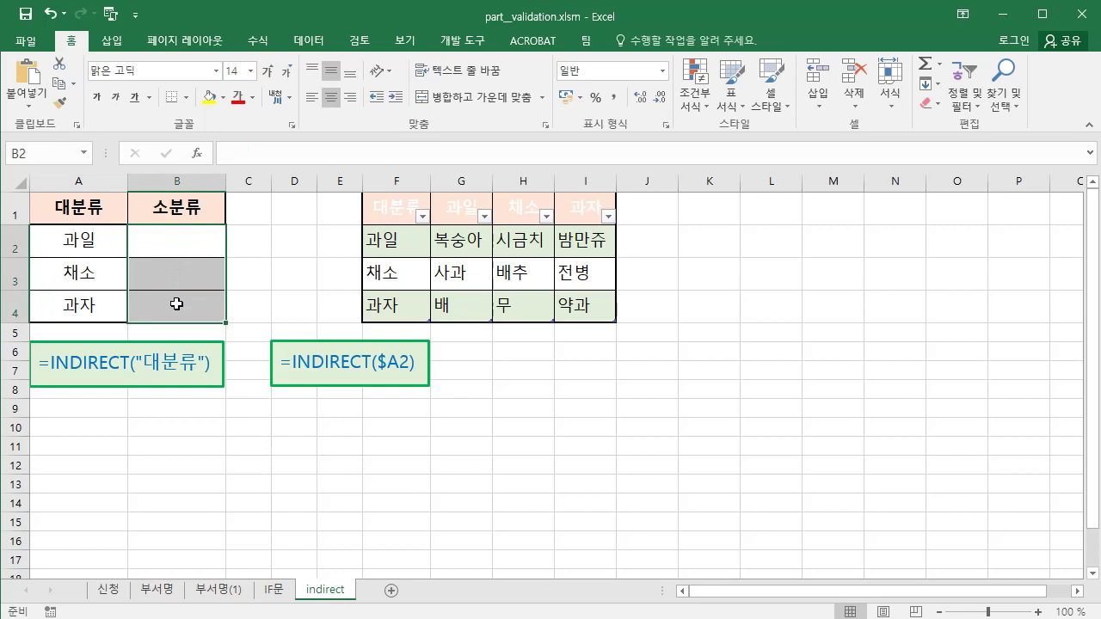
click(315, 40)
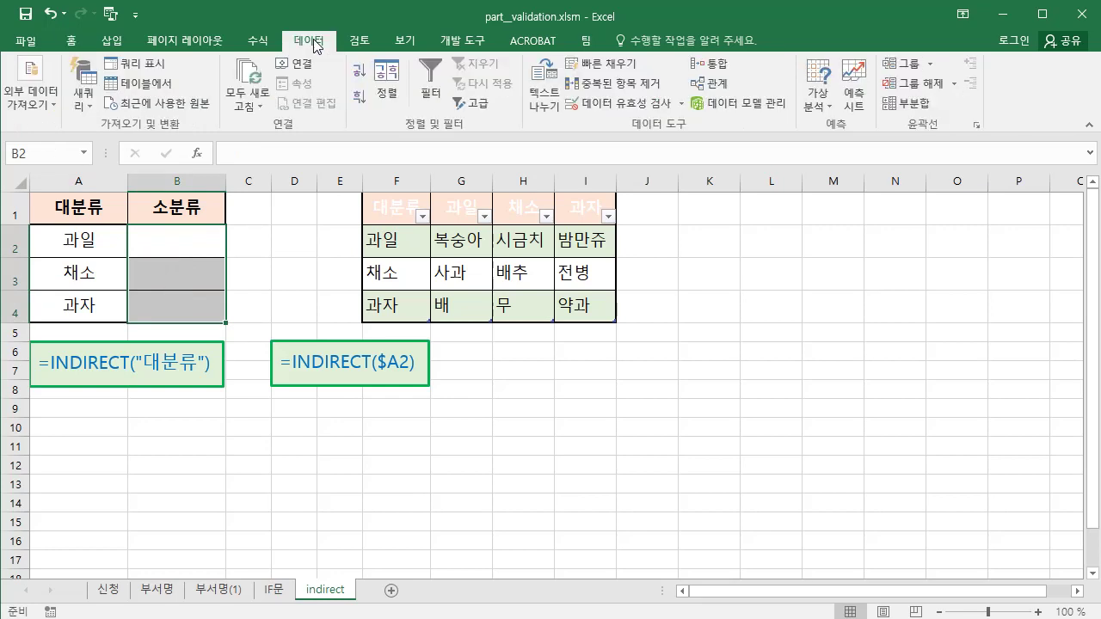
click(637, 107)
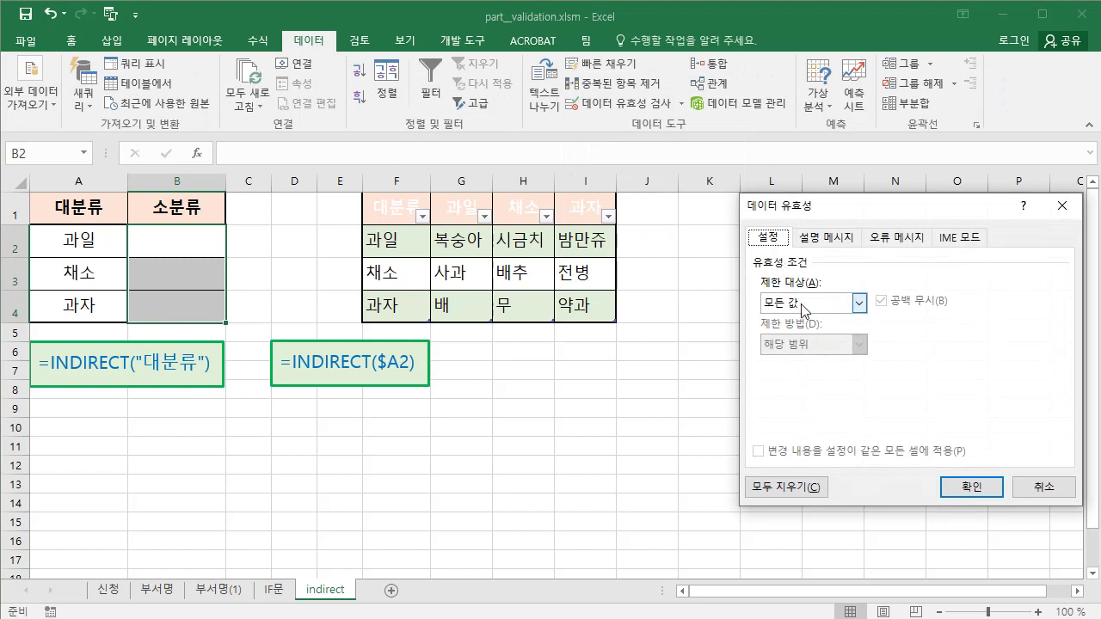
click(860, 303)
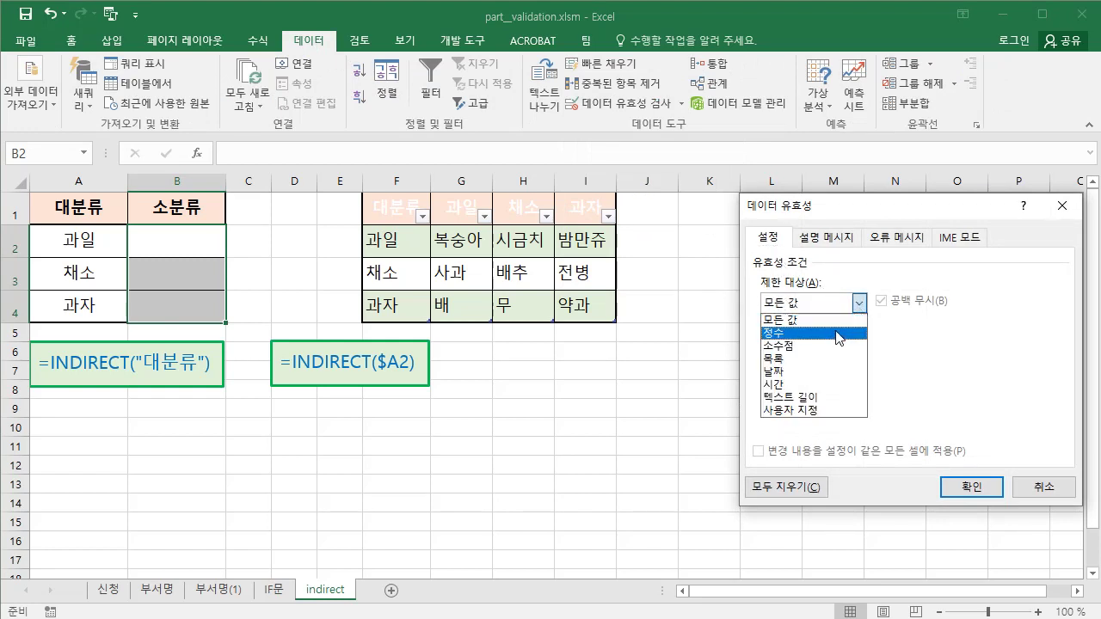
click(815, 358)
click(774, 384)
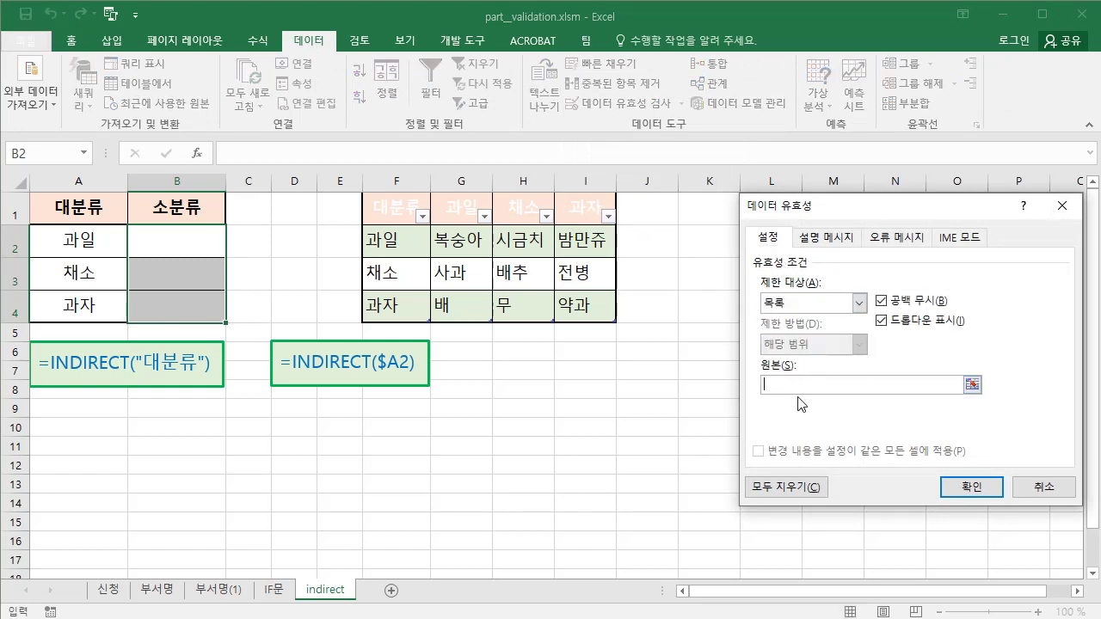
text(=INDIRECT($A2))
click(971, 488)
- Choose 사과 in B2 for 과일, and switch row 2 to 대분류 채소 with 소분류 배추 using the dropdown lists
click(234, 249)
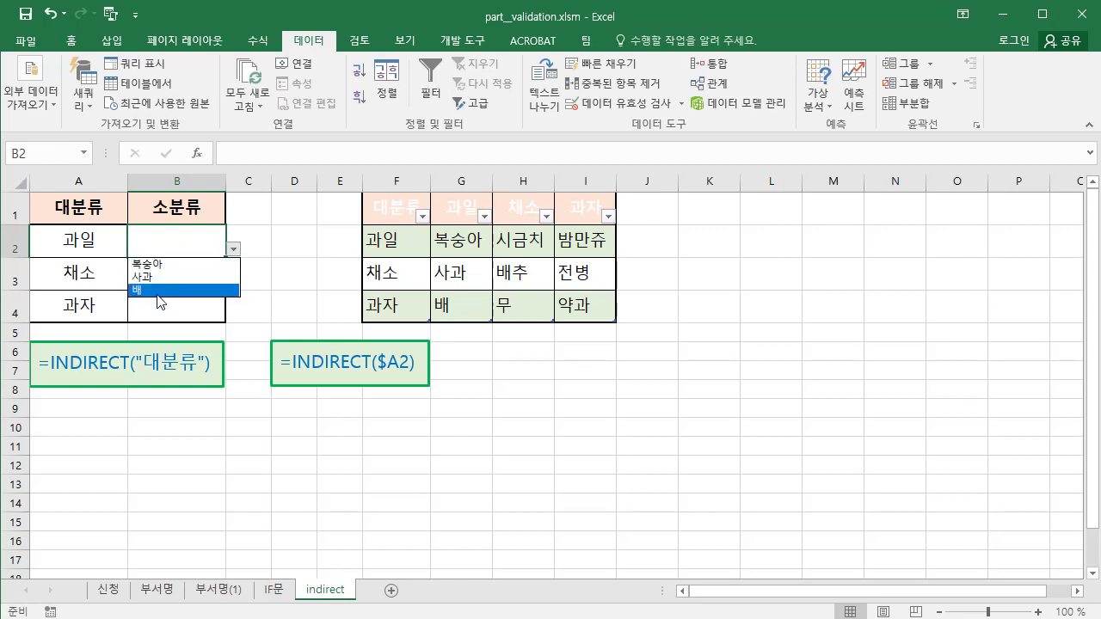
click(154, 278)
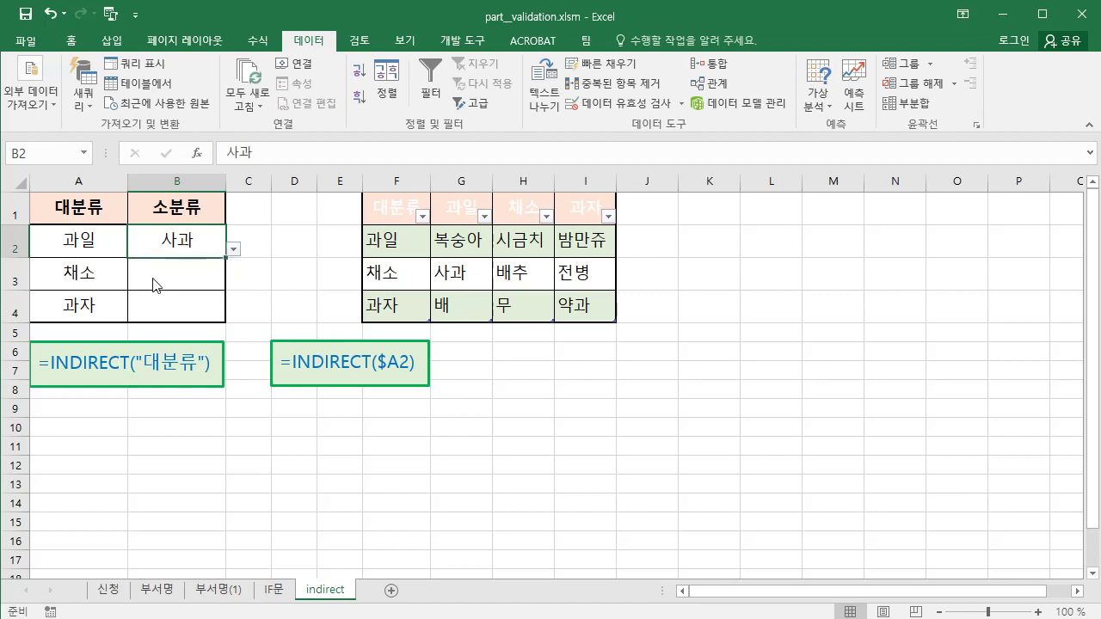
click(91, 241)
click(135, 248)
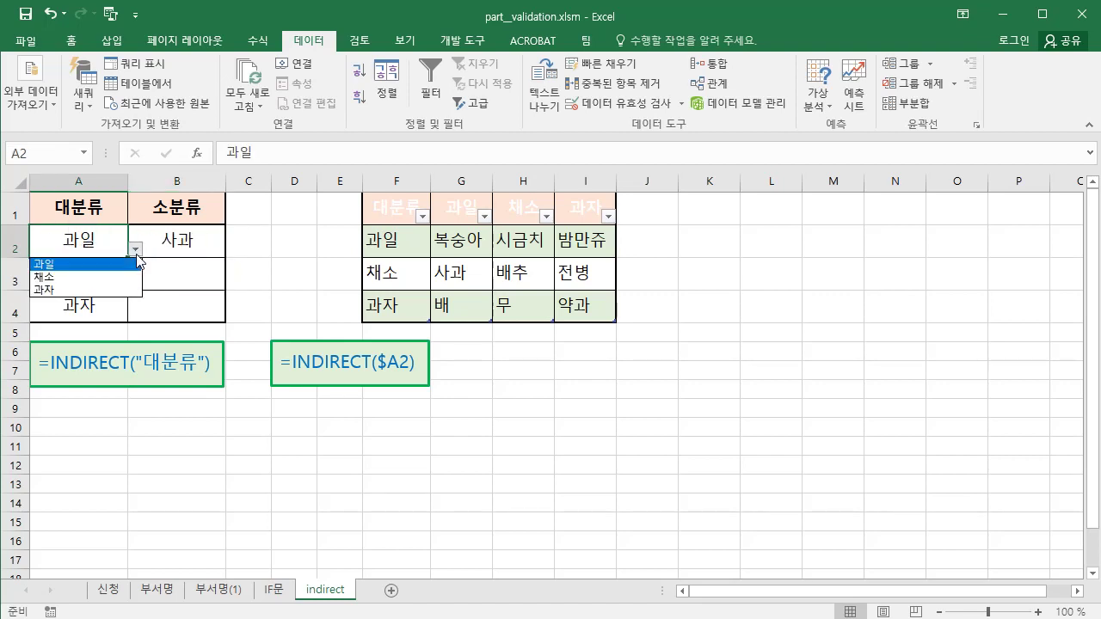
click(74, 277)
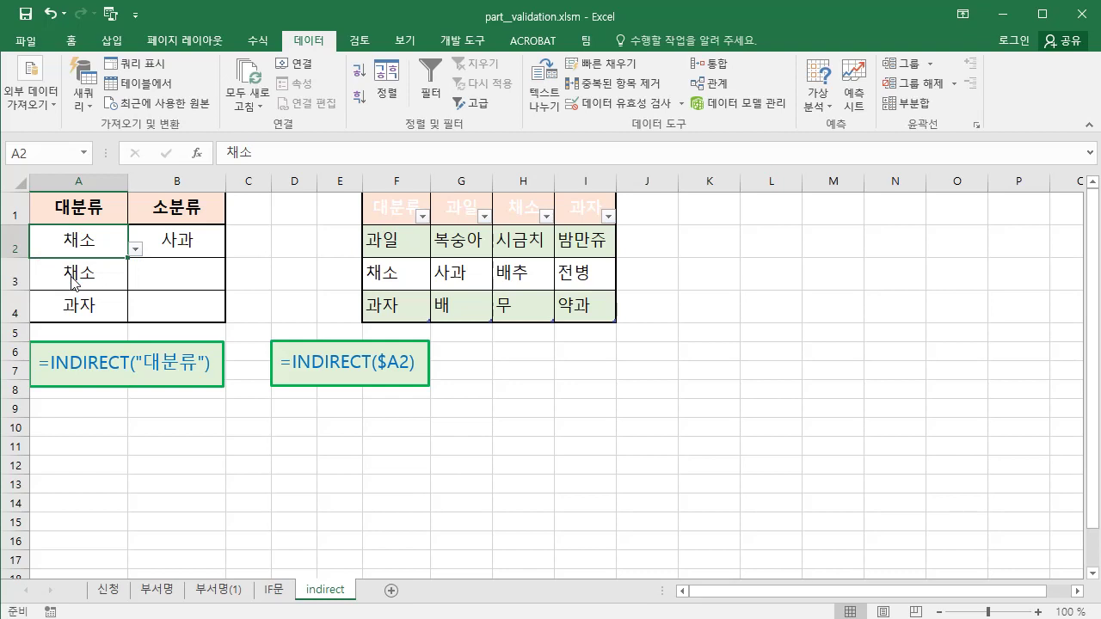
click(198, 241)
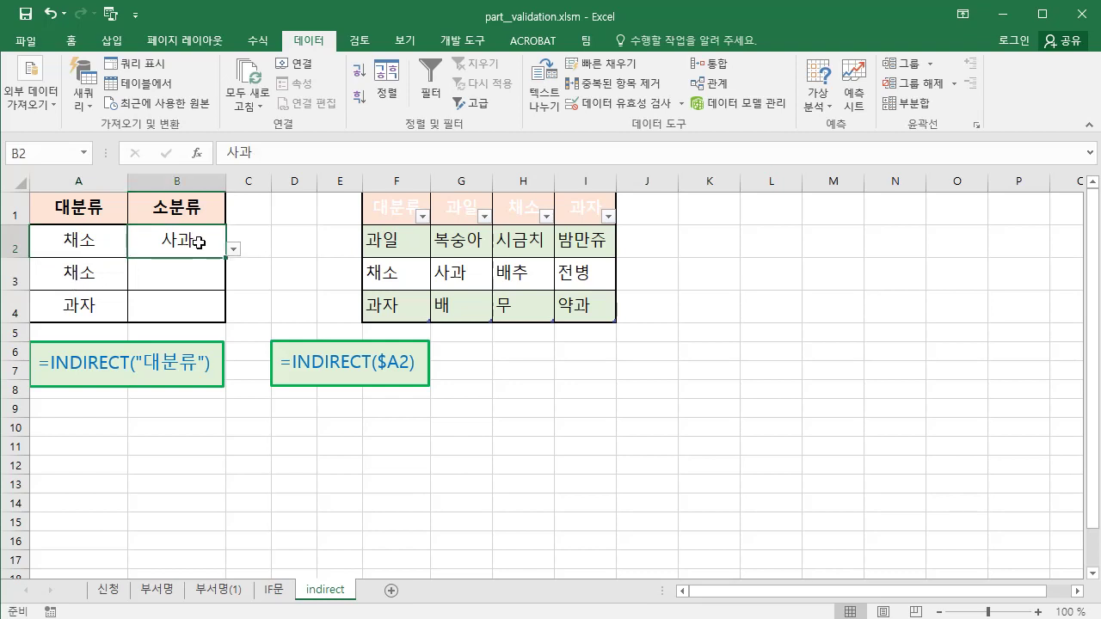
click(233, 249)
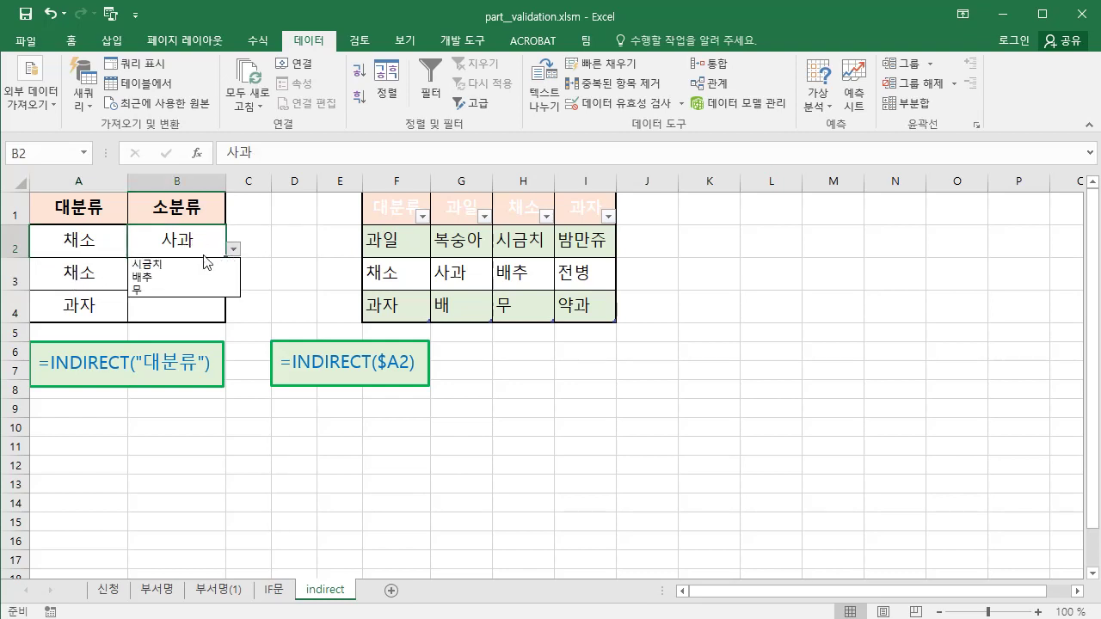
click(144, 277)
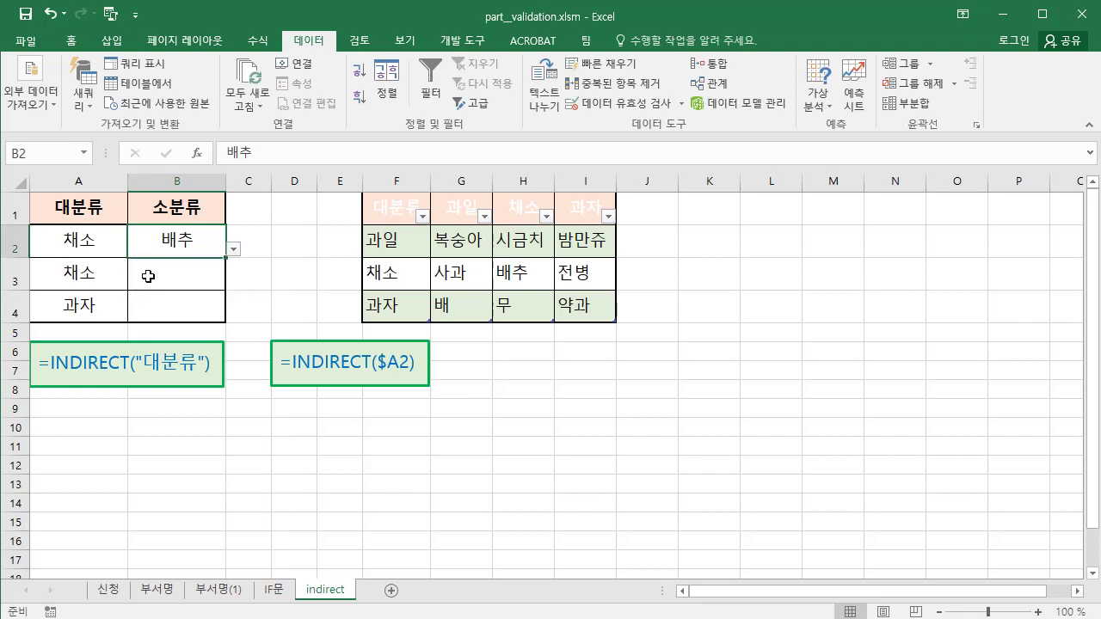
- Change the 대분류 in A3 to 과자 and choose 약과 as its 소분류 in B3
click(84, 281)
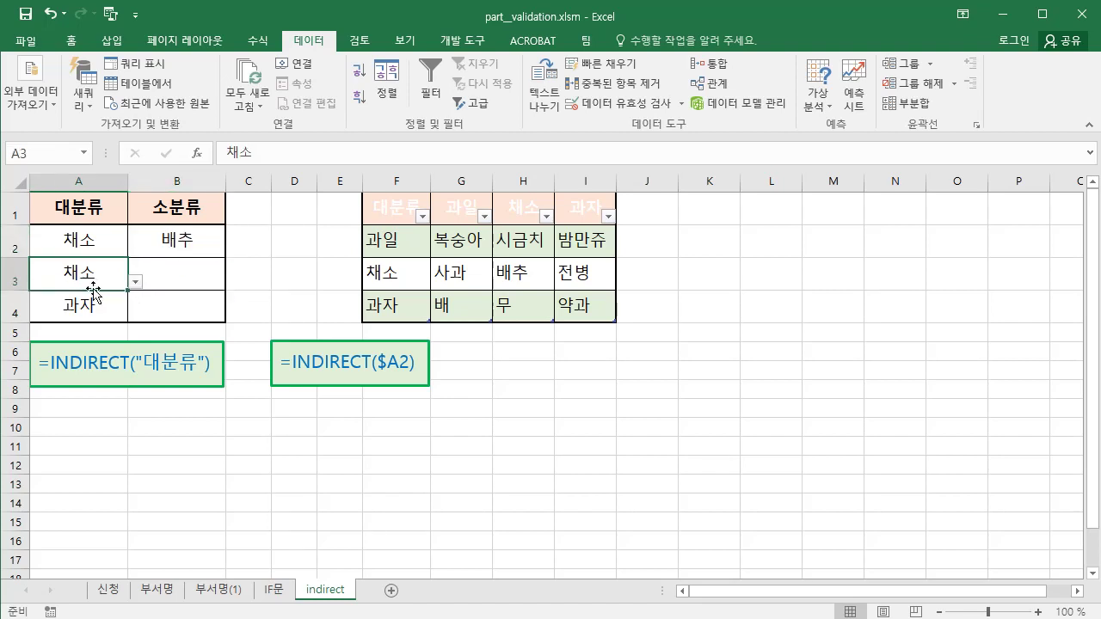
click(135, 283)
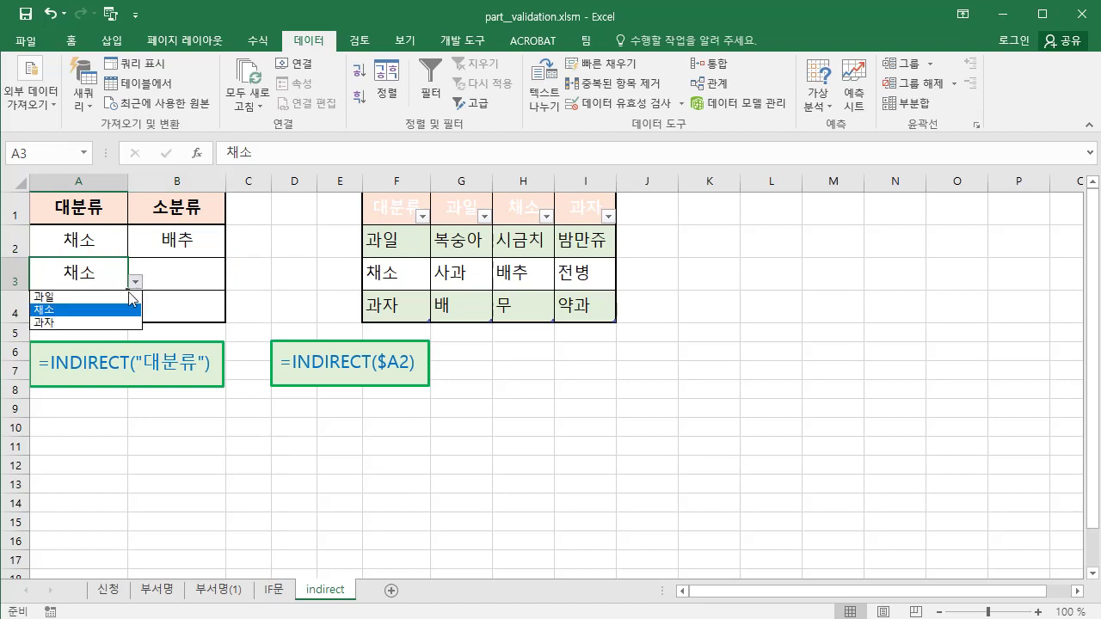
click(59, 324)
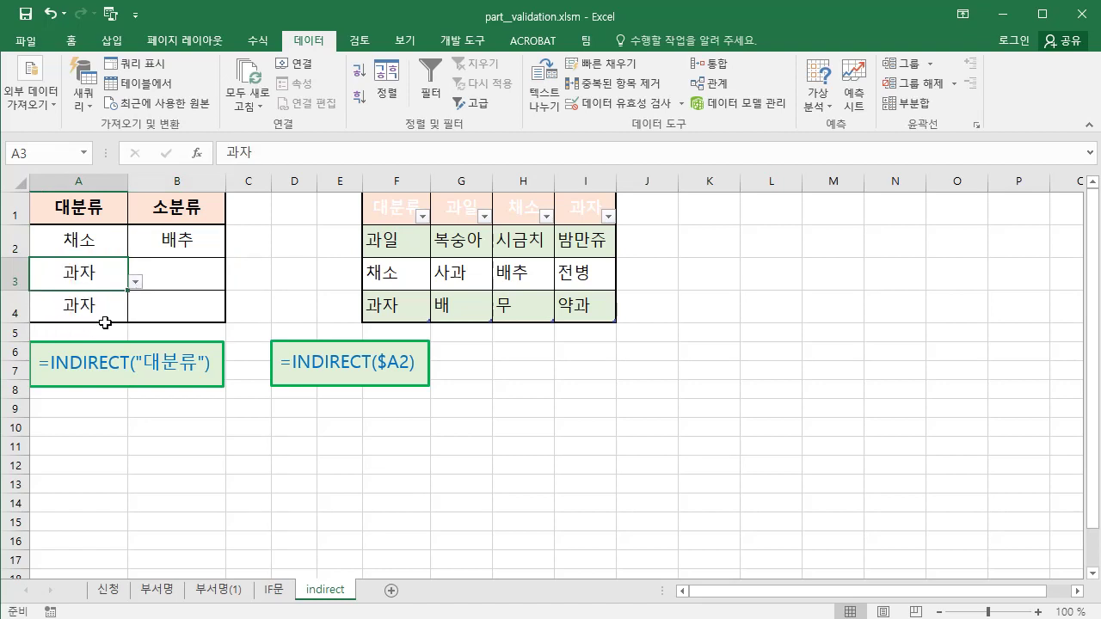
click(187, 276)
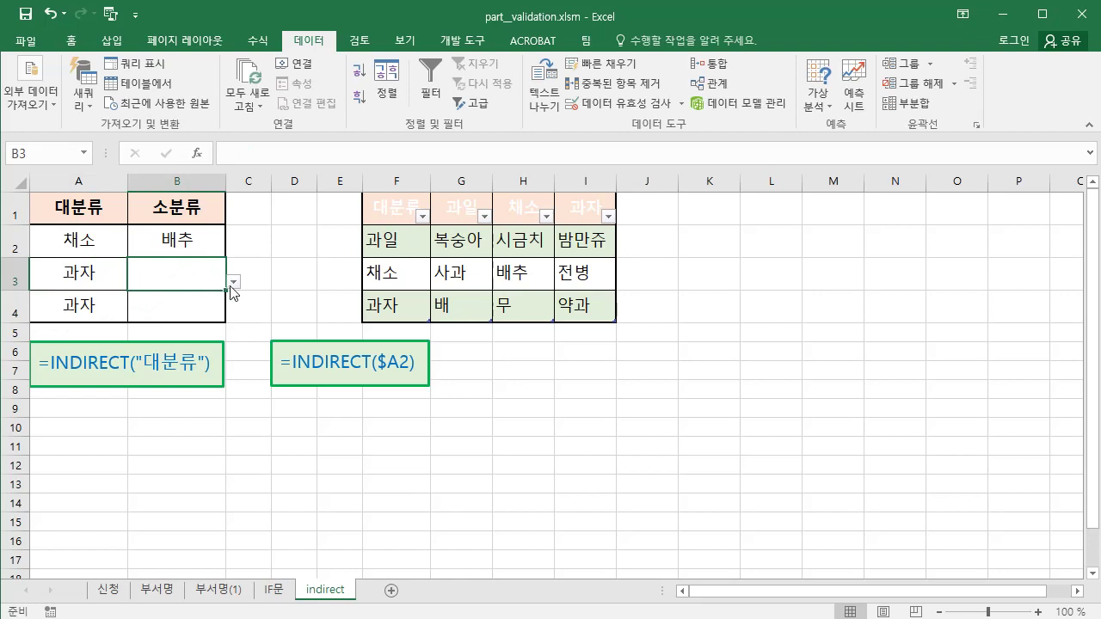
click(234, 284)
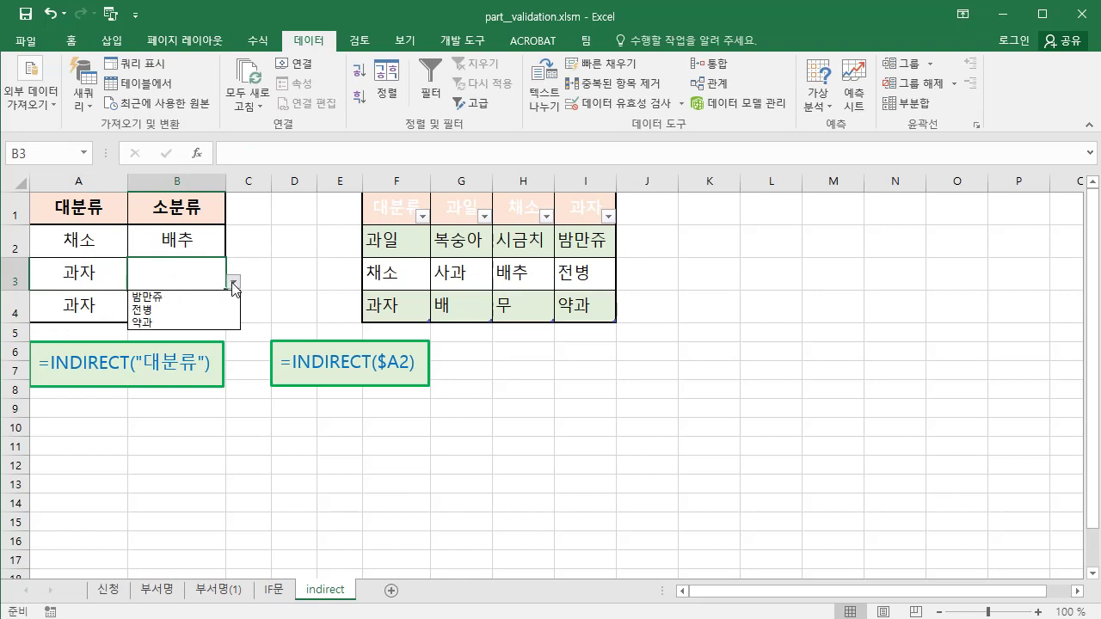
click(169, 324)
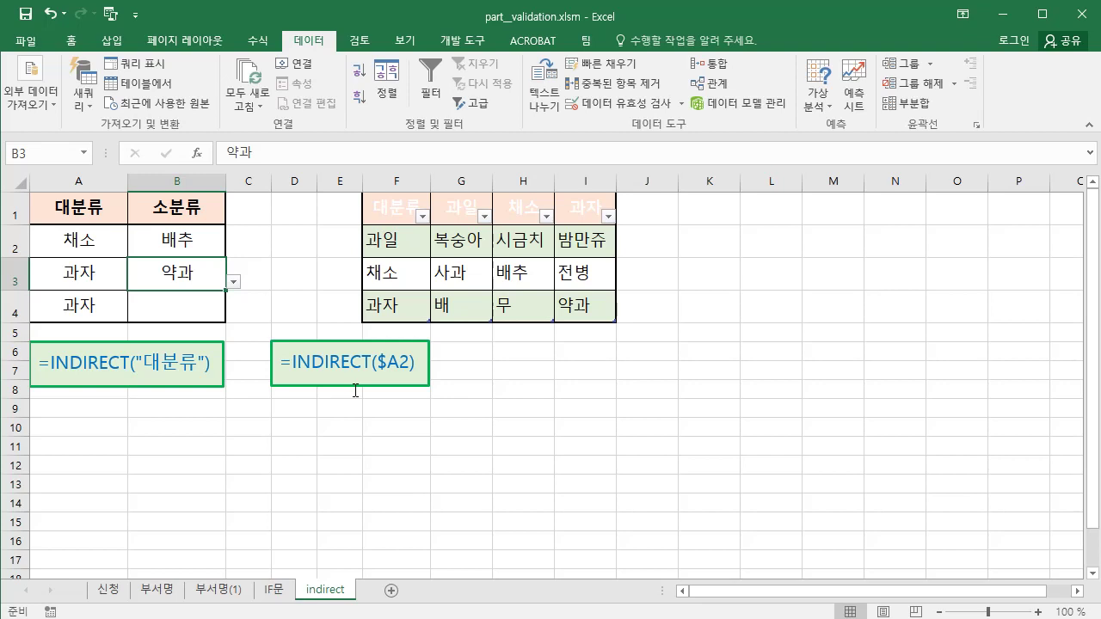
- Check that the table names of the 과일, 채소 and 과자 tables in G1:I4 match the 대분류 entries
drag(461, 209, 459, 312)
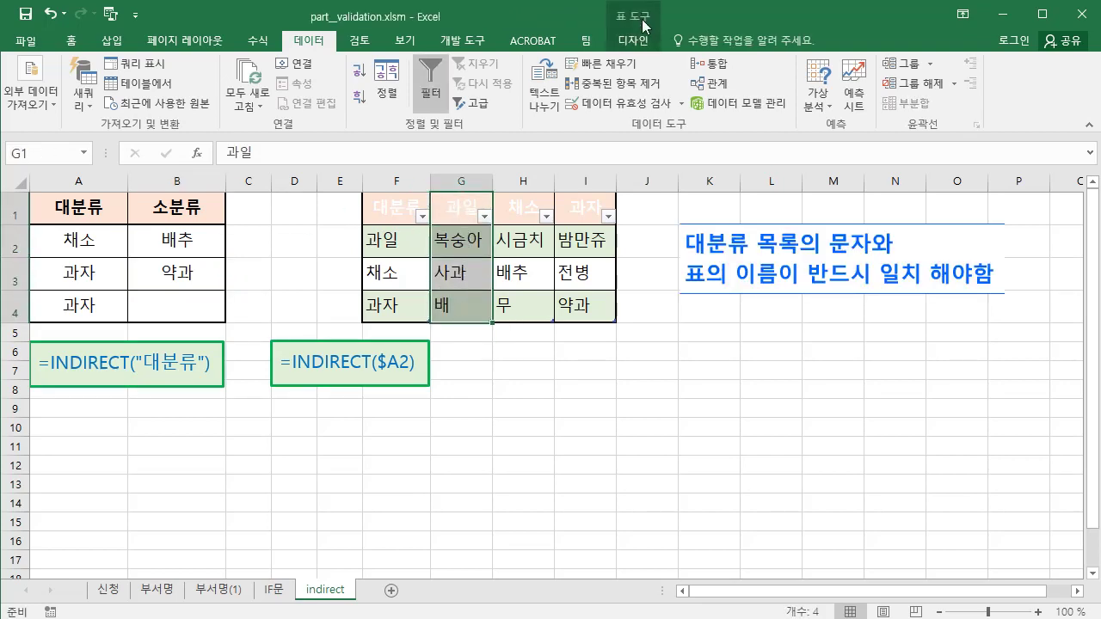
click(644, 41)
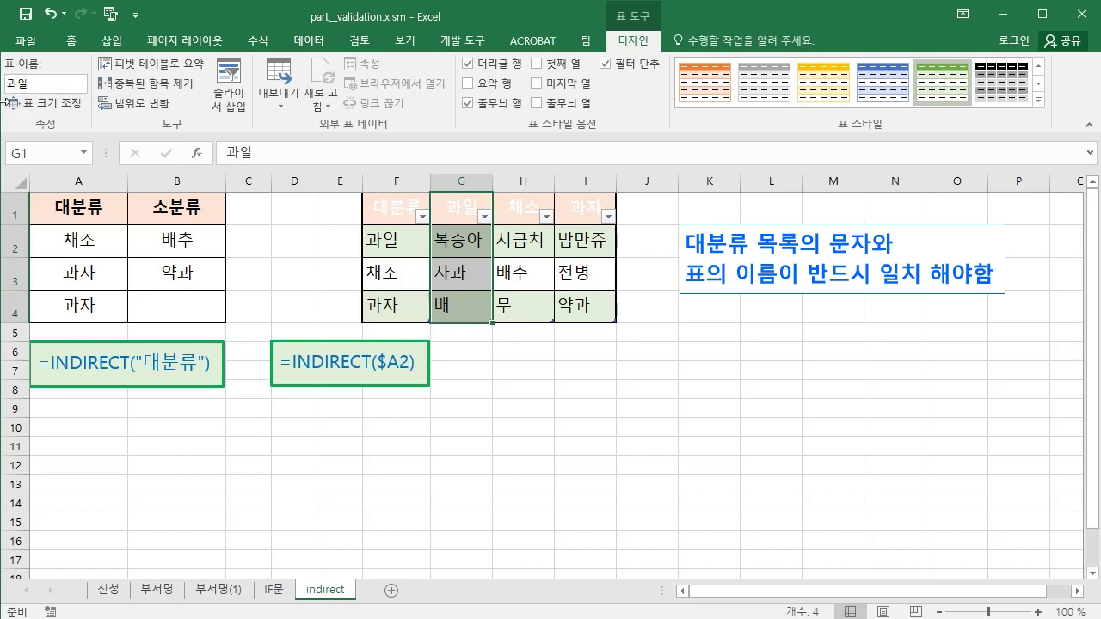
drag(523, 205, 494, 308)
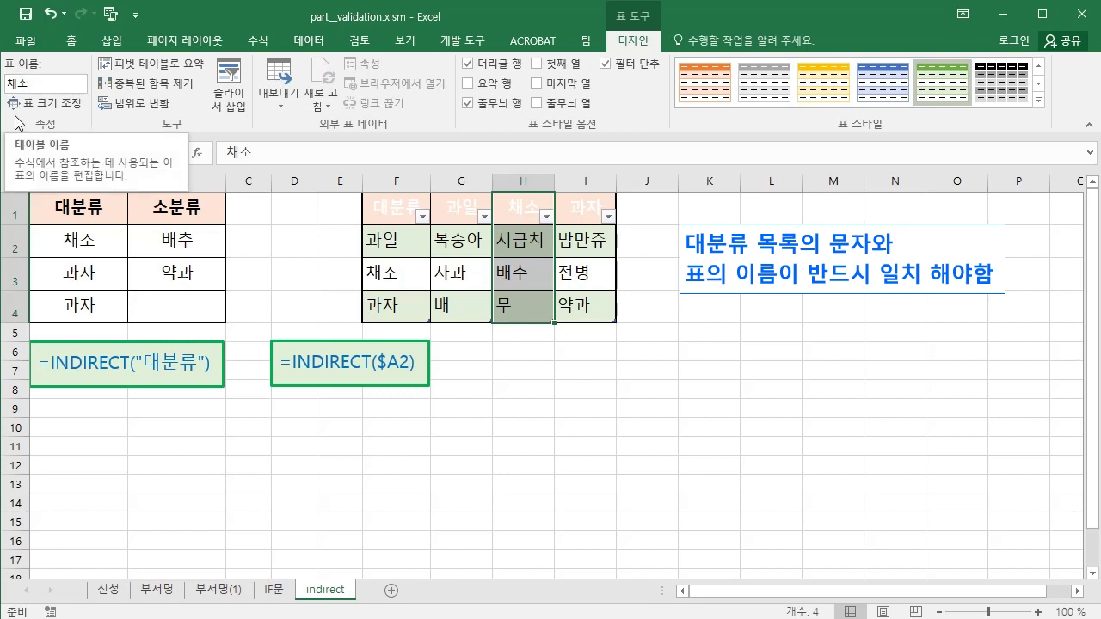
click(576, 204)
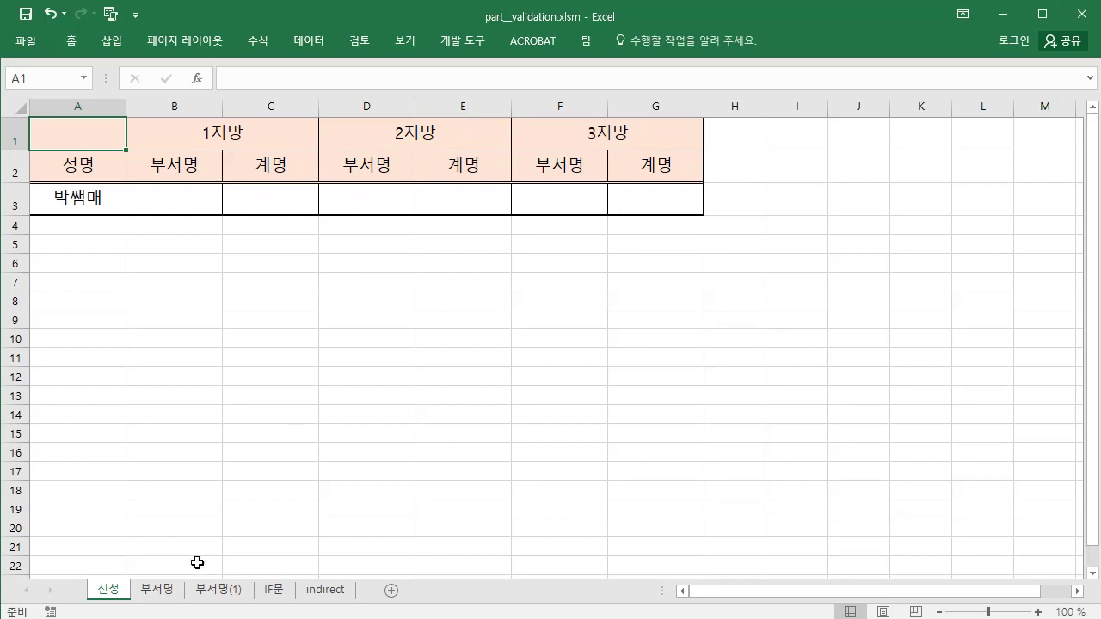
- Compare the department and duty lists on the 부서명 sheet with the application form on the 신청 sheet
click(163, 591)
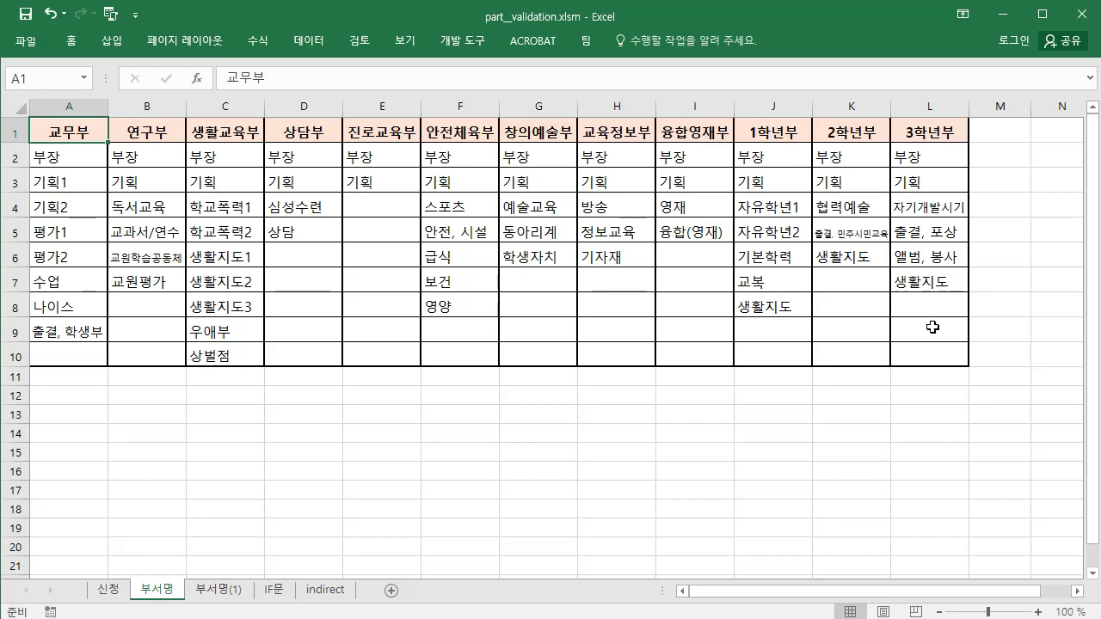
click(109, 590)
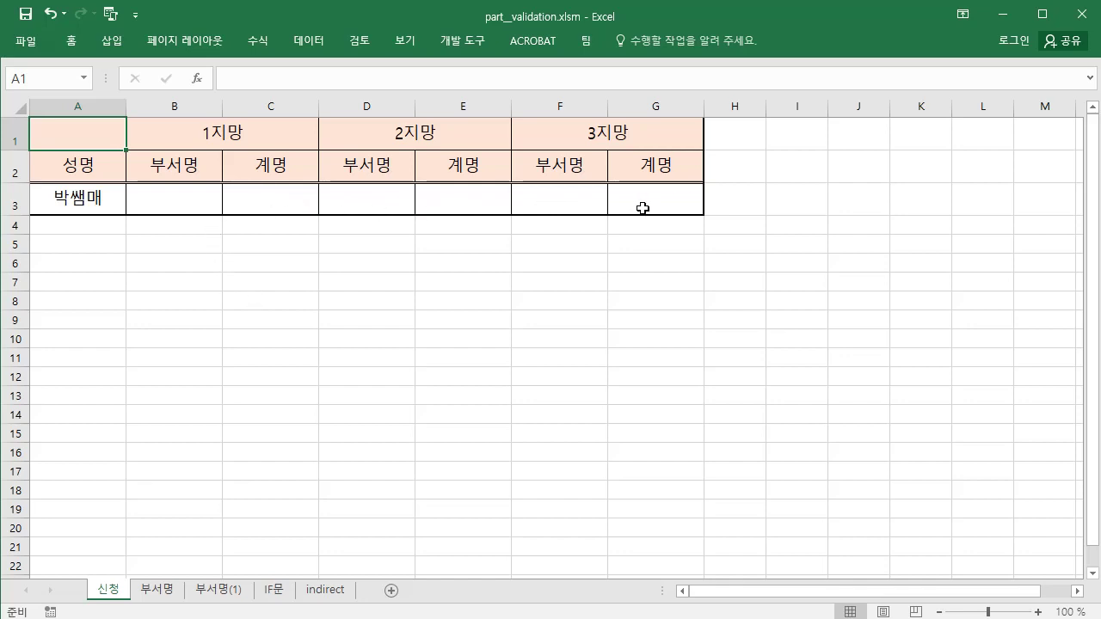
click(158, 592)
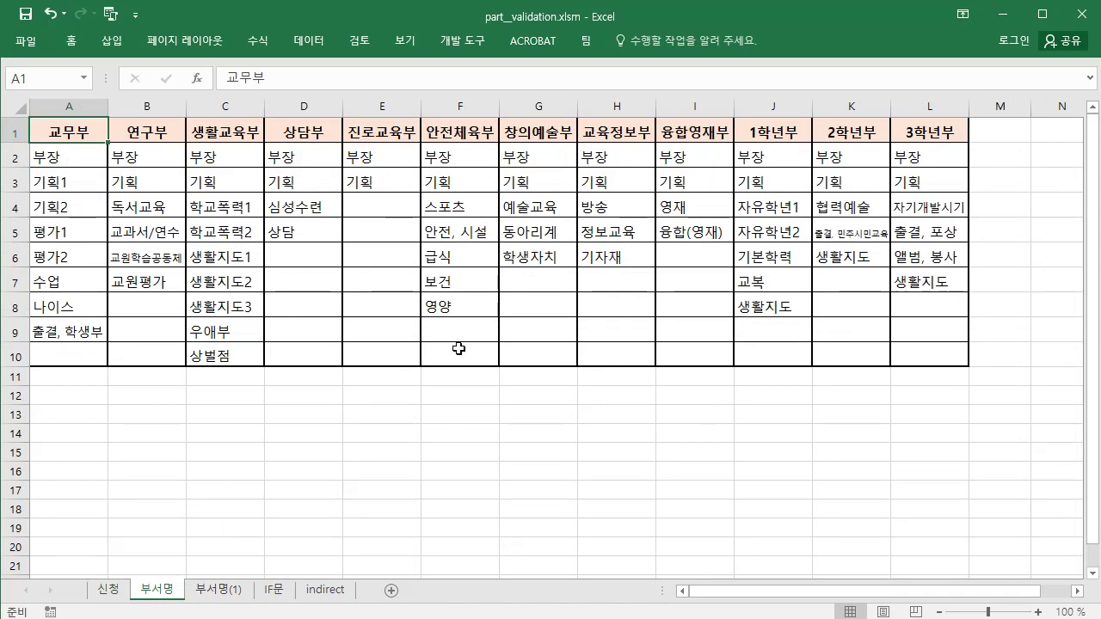
click(107, 592)
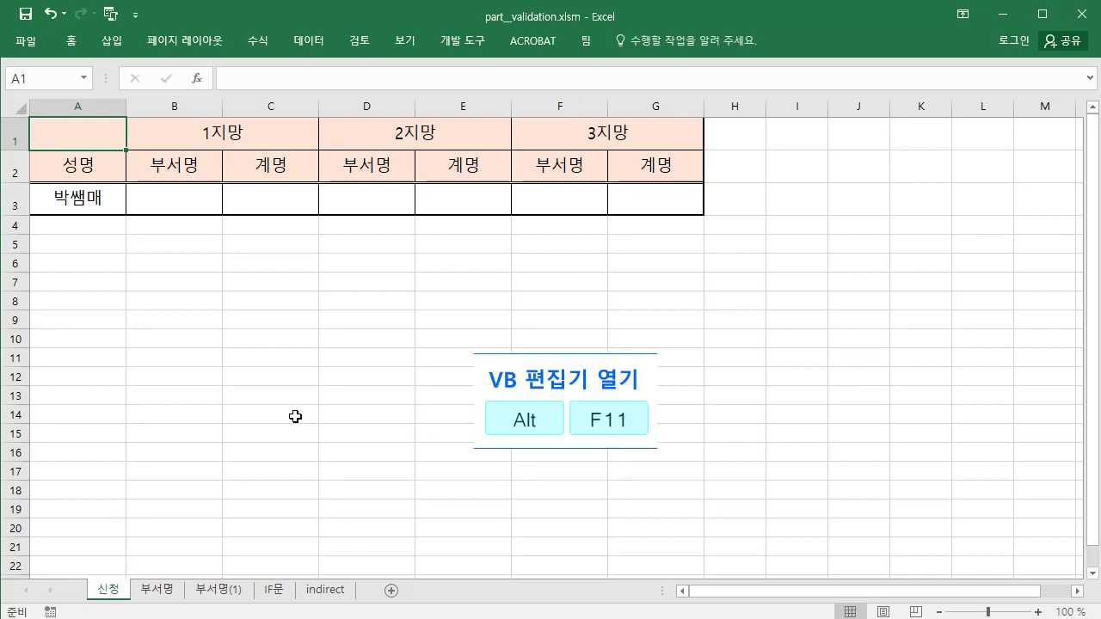
- Open the code of Sheet1 (신청) in the Visual Basic editor and close the project explorer
key(alt+F11)
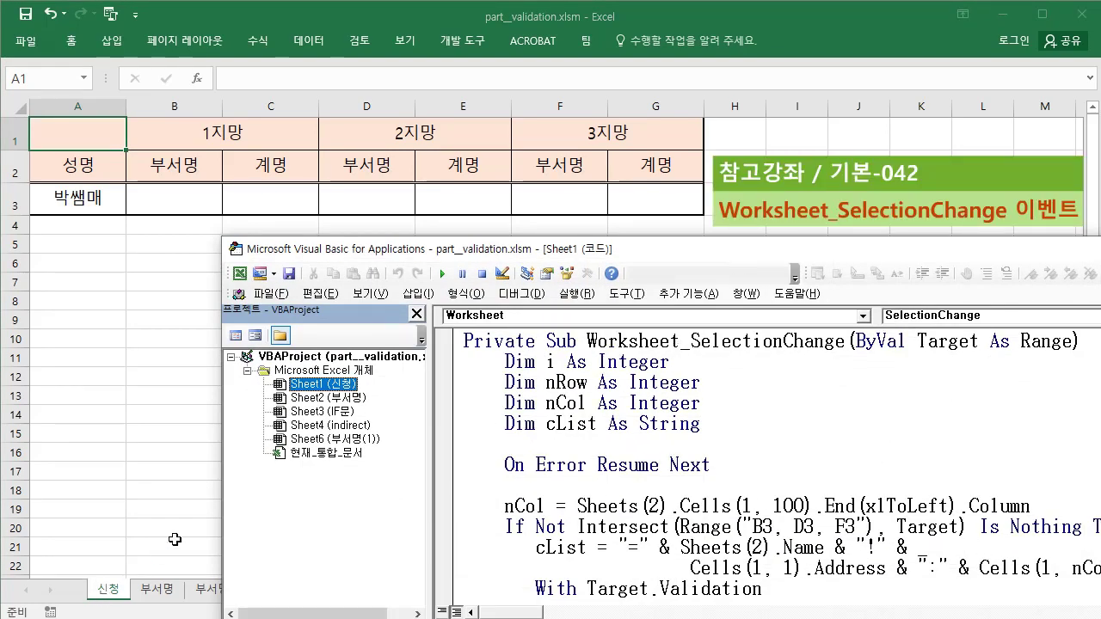
double_click(321, 384)
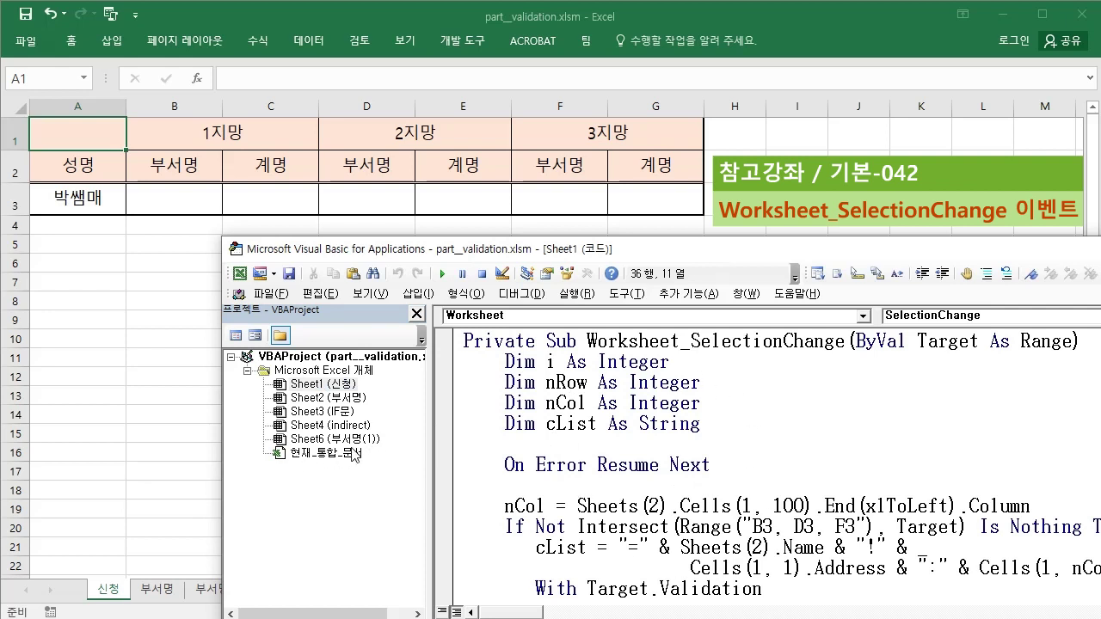
click(417, 314)
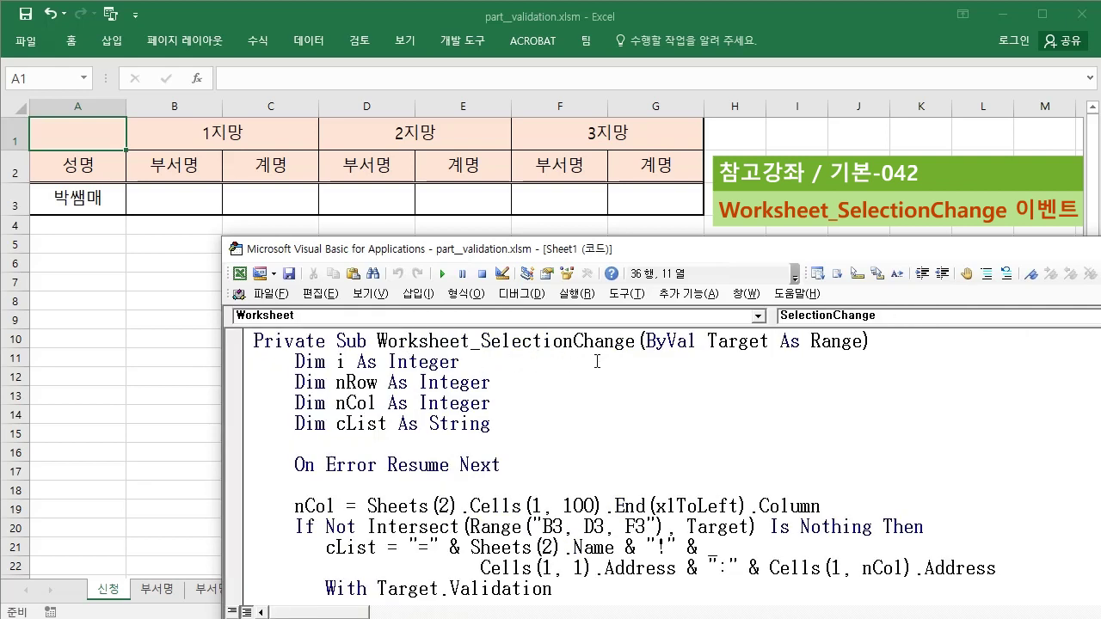
- Select B3 on the 신청 sheet and examine the Worksheet_SelectionChange code against the department lists on the 부서명 sheet
click(175, 205)
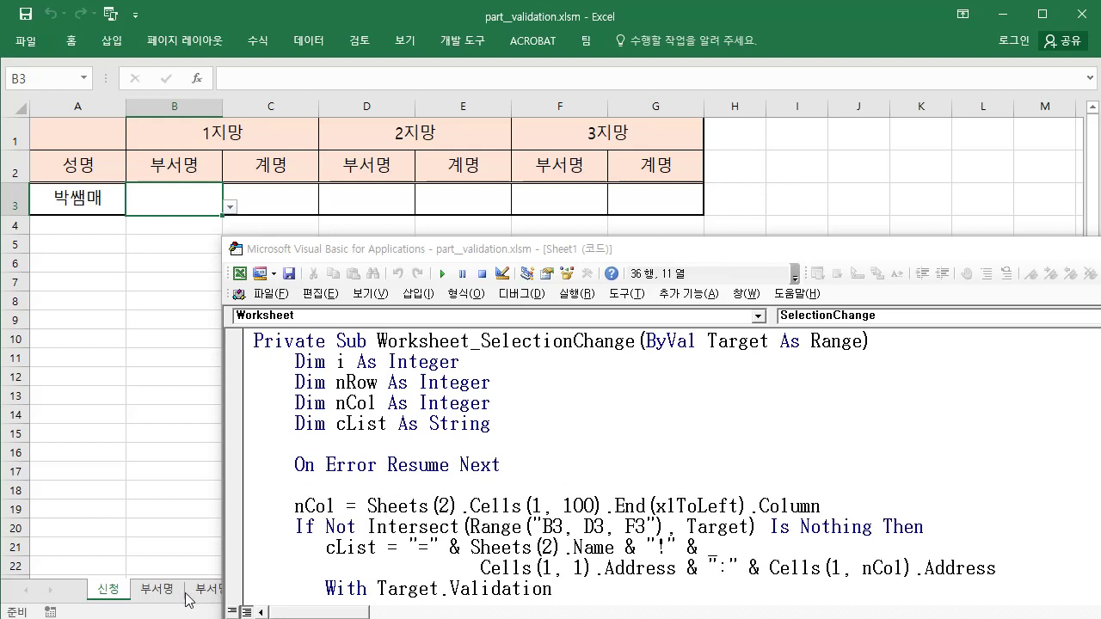
click(158, 590)
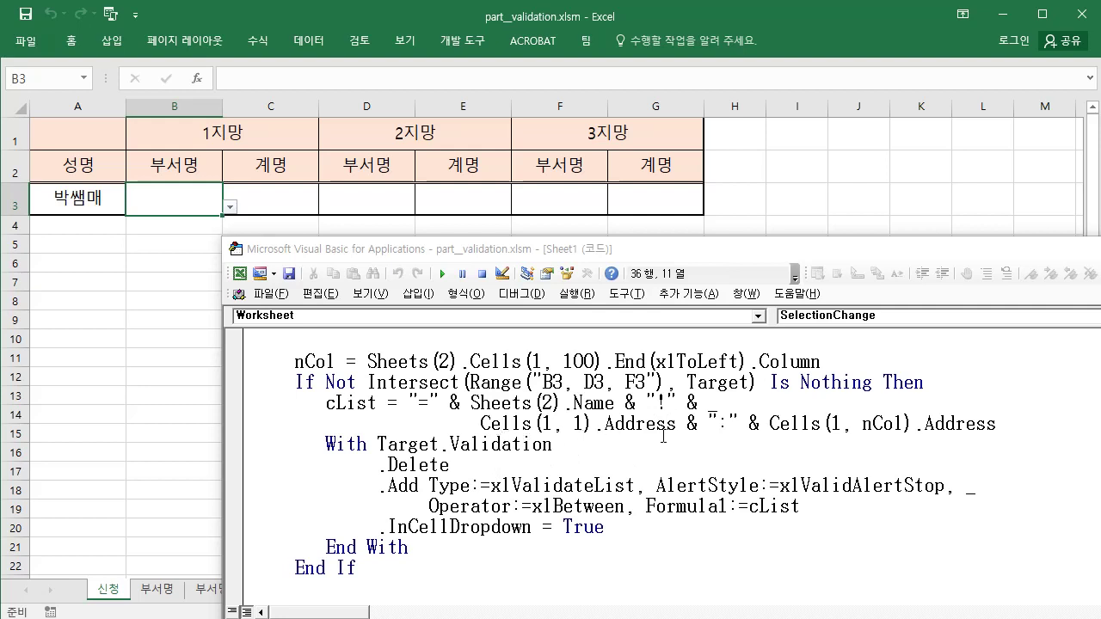
click(169, 592)
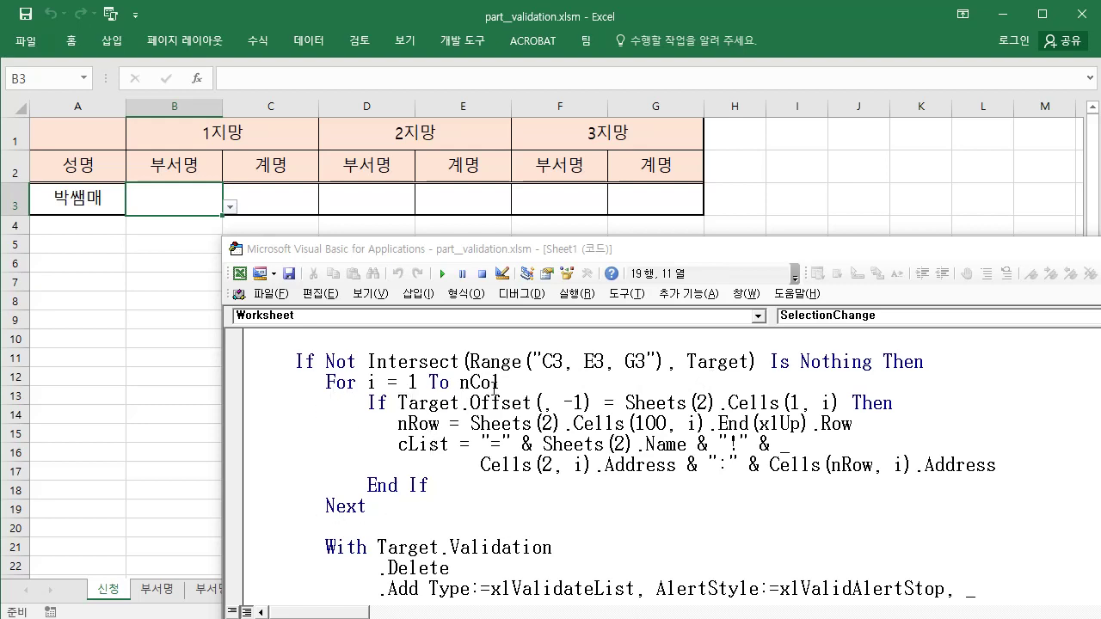
click(157, 590)
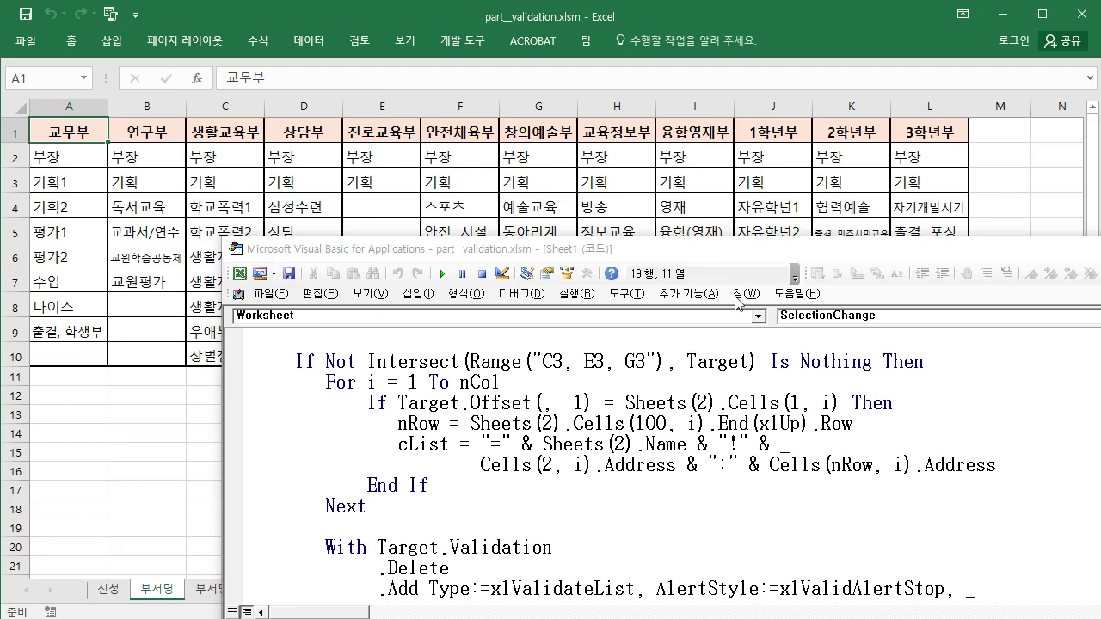
click(110, 591)
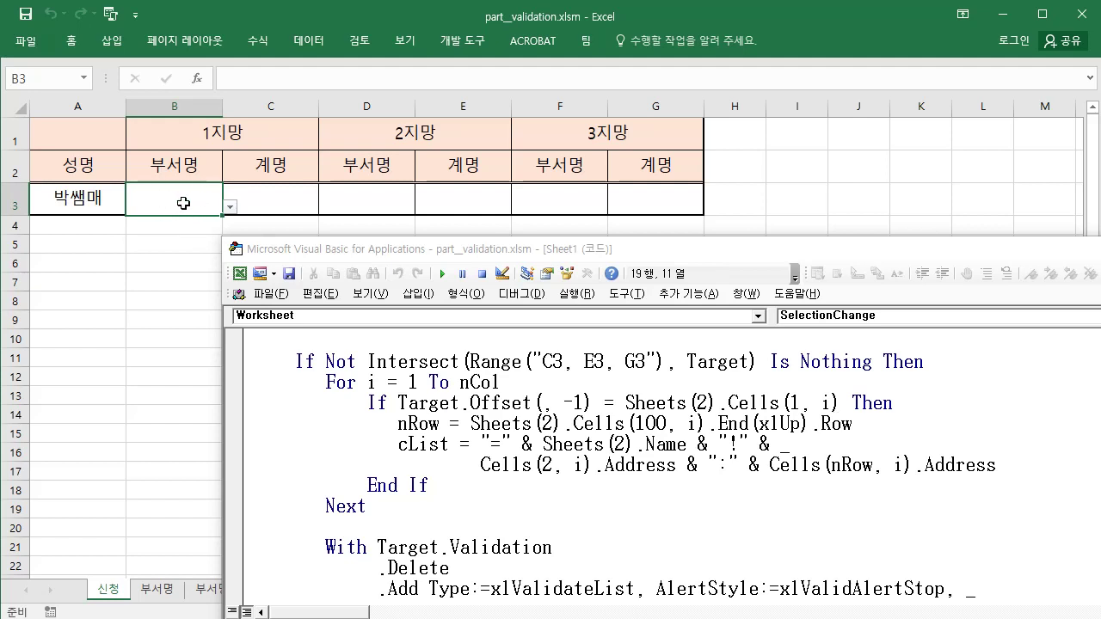
click(163, 590)
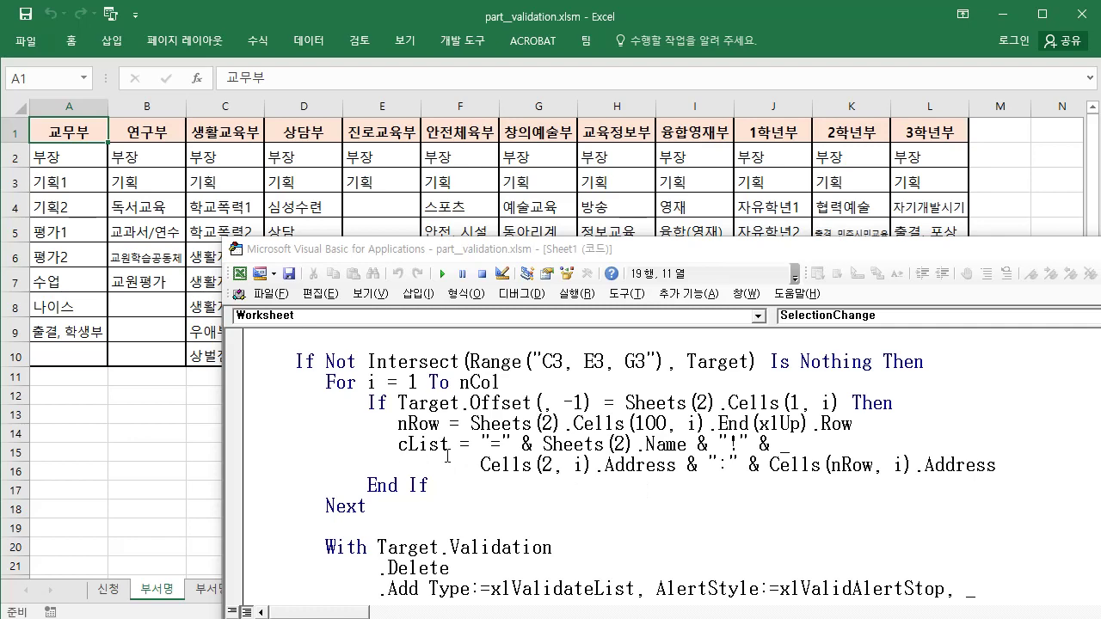
- Read the rest of the Worksheet_SelectionChange code, close the Visual Basic editor and return to the 신청 sheet
scroll(481, 516, down, 3)
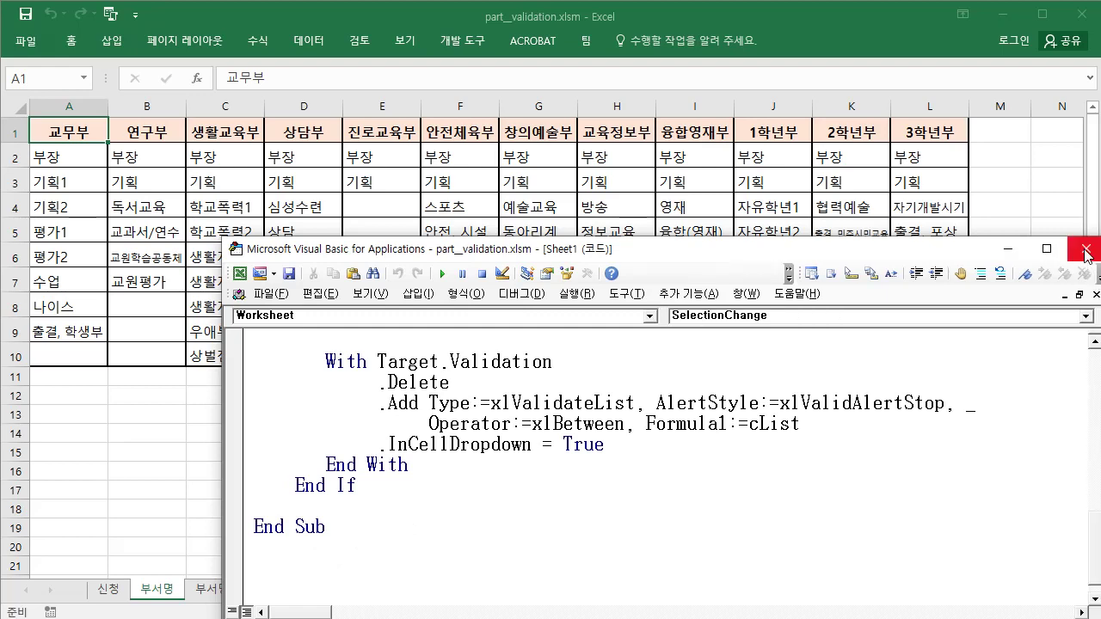
click(1086, 251)
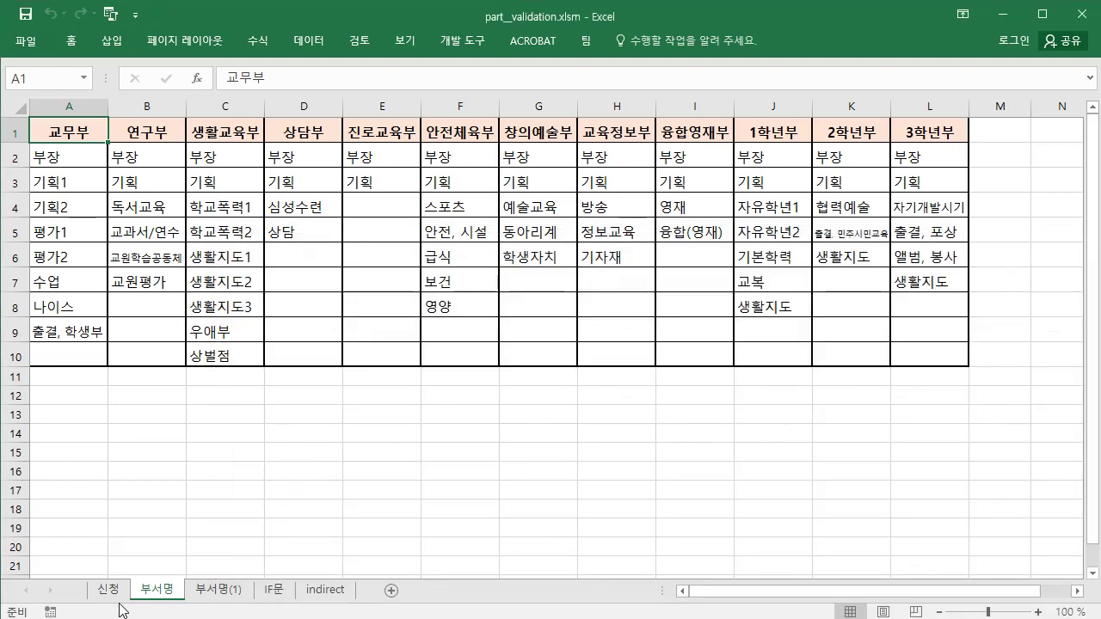
click(108, 591)
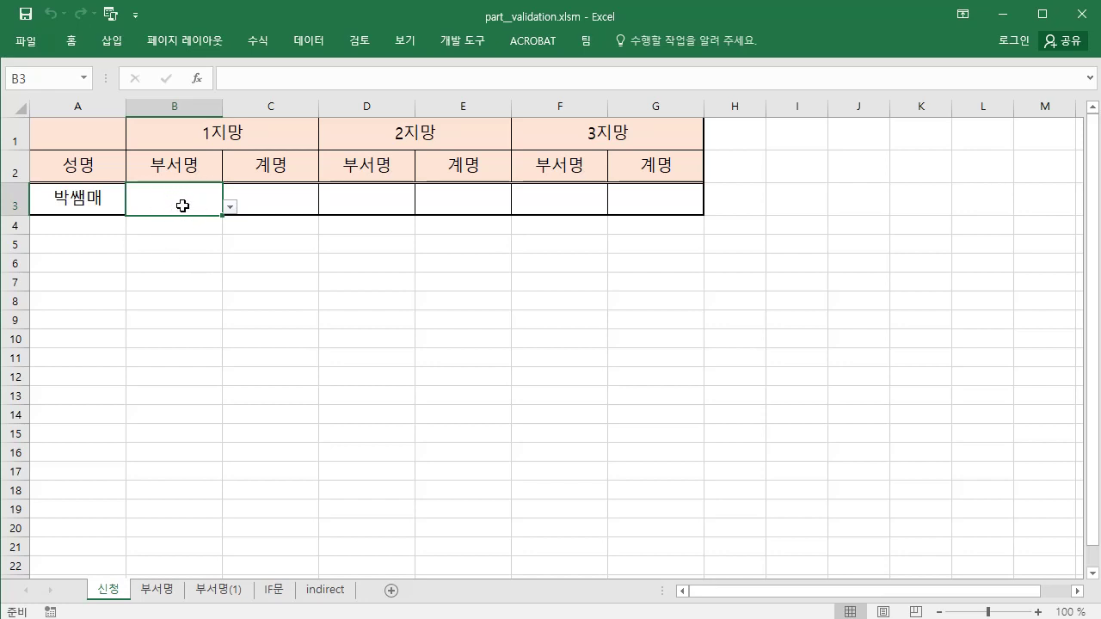
- Choose 교무부 as the 1지망 department in B3 and 나이스 as its duty in C3
click(230, 207)
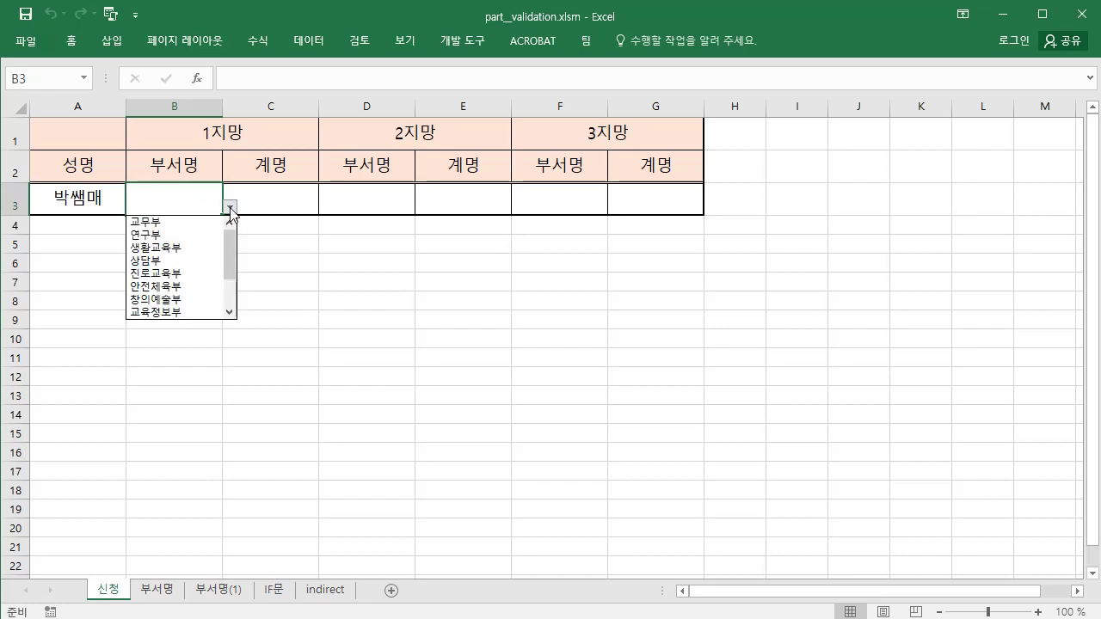
click(170, 222)
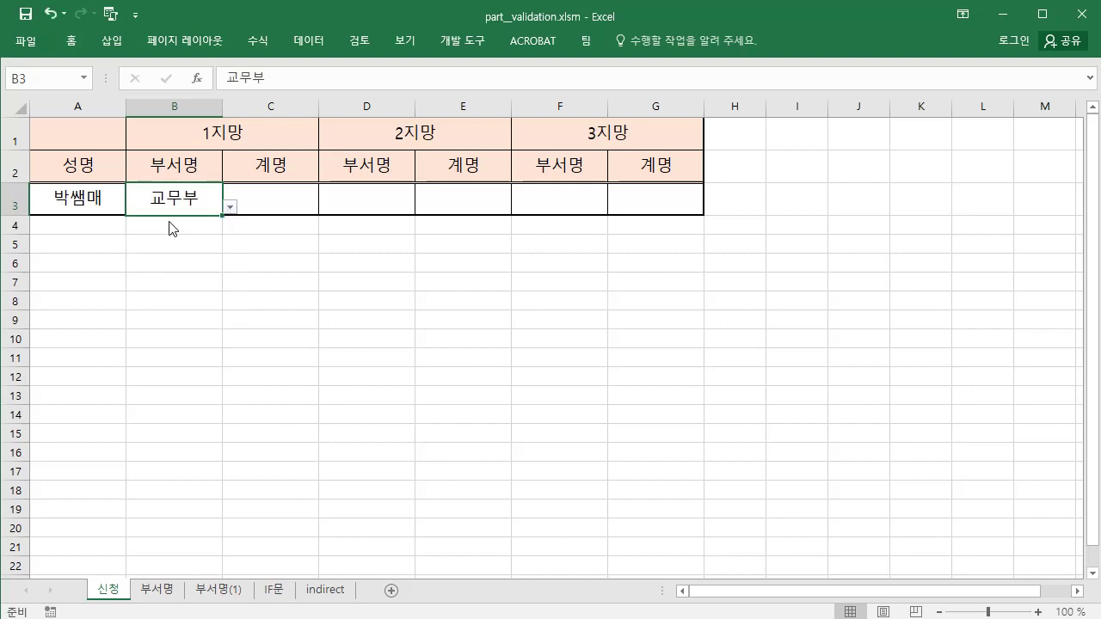
click(268, 200)
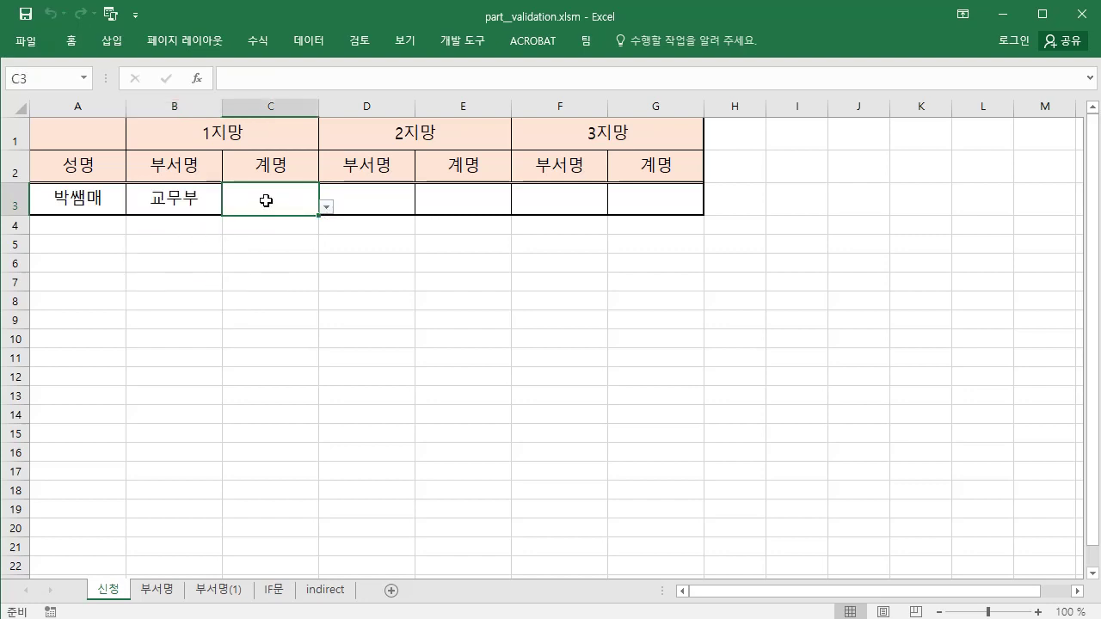
click(328, 209)
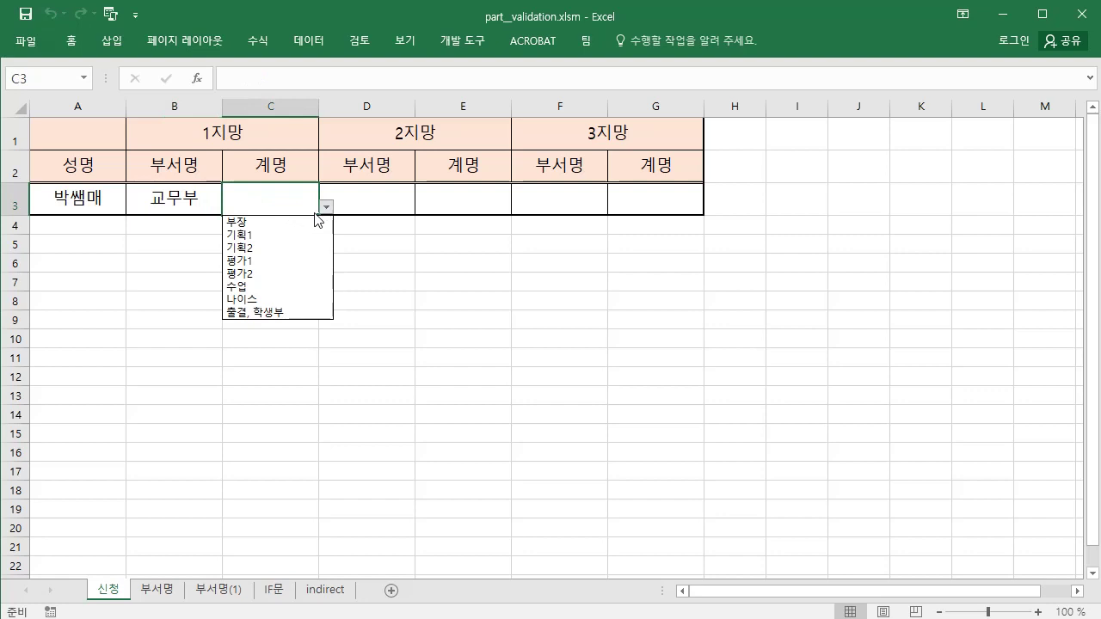
click(256, 300)
- Choose 연구부 as the 2지망 department in D3 and 교원평가 as its duty in E3
click(386, 198)
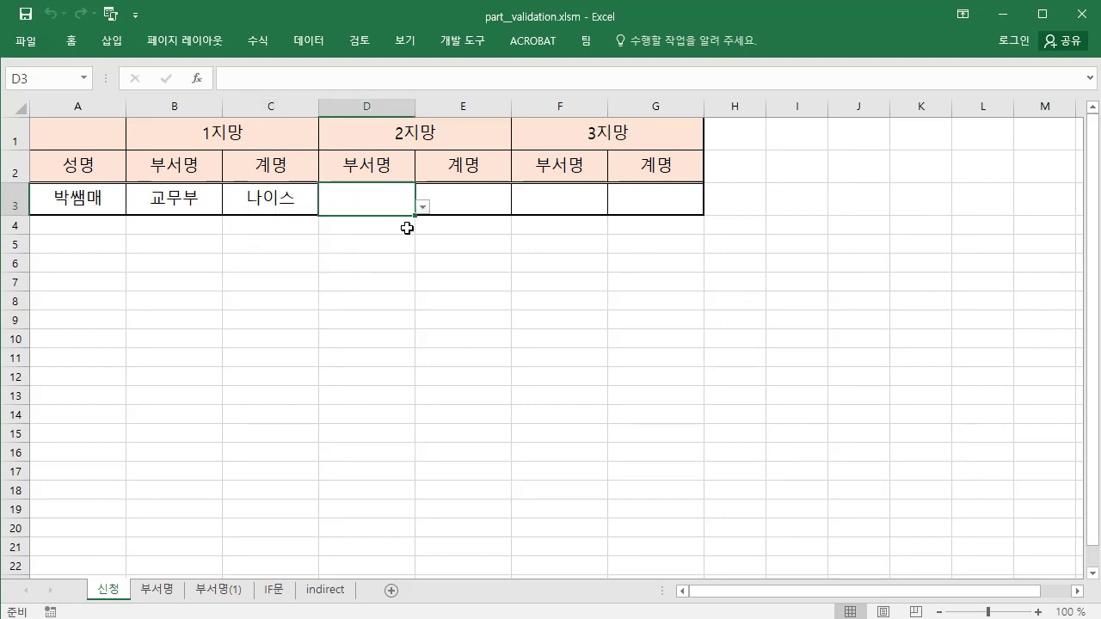
click(423, 207)
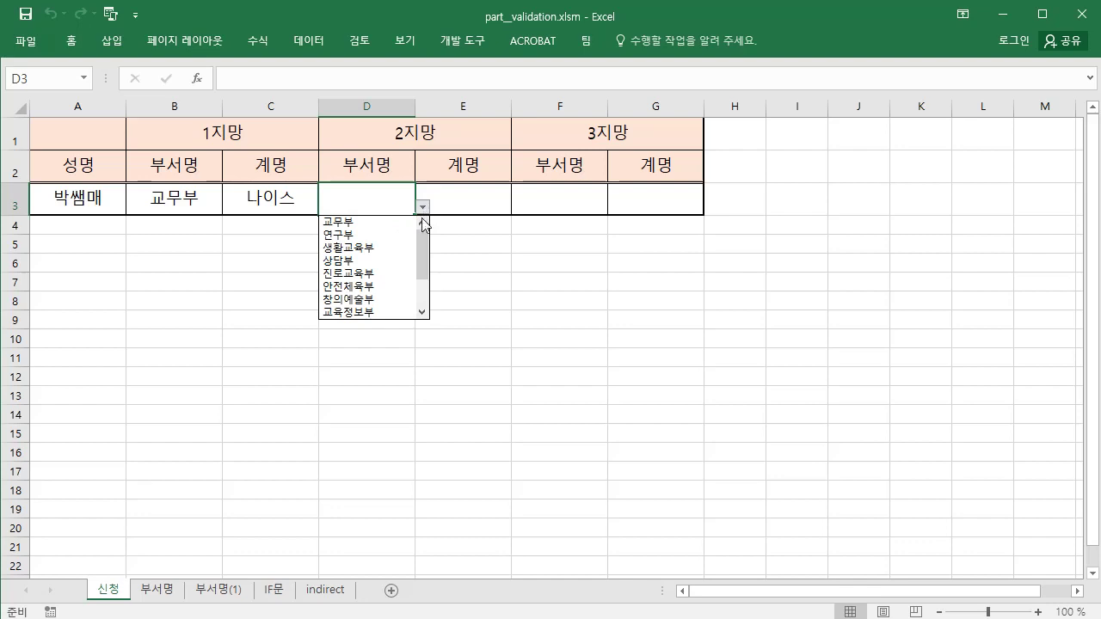
click(354, 237)
click(462, 205)
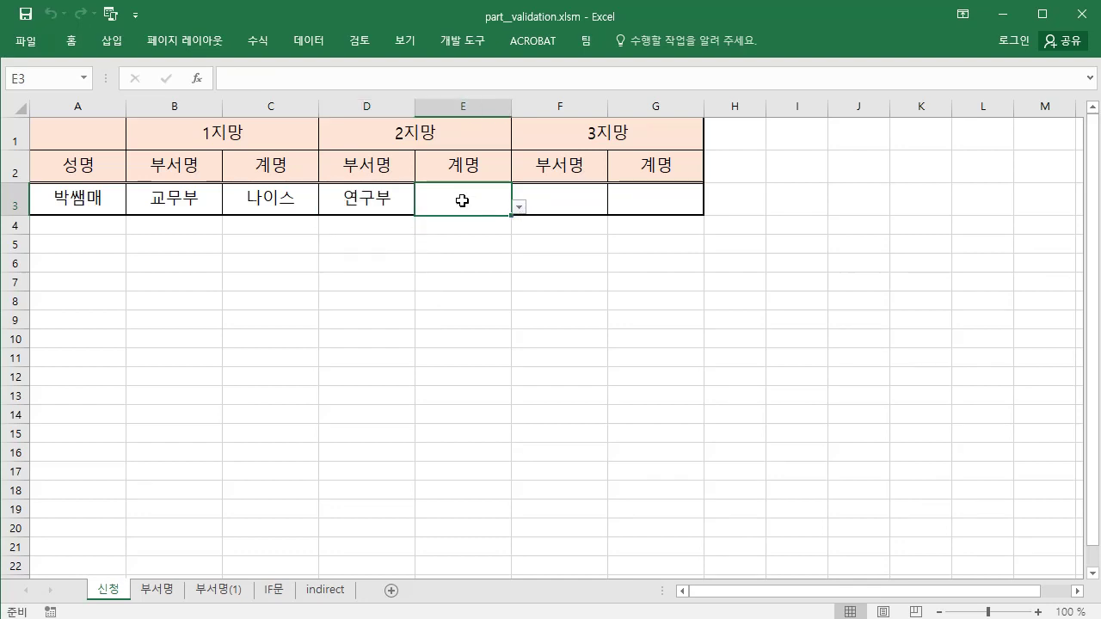
click(519, 208)
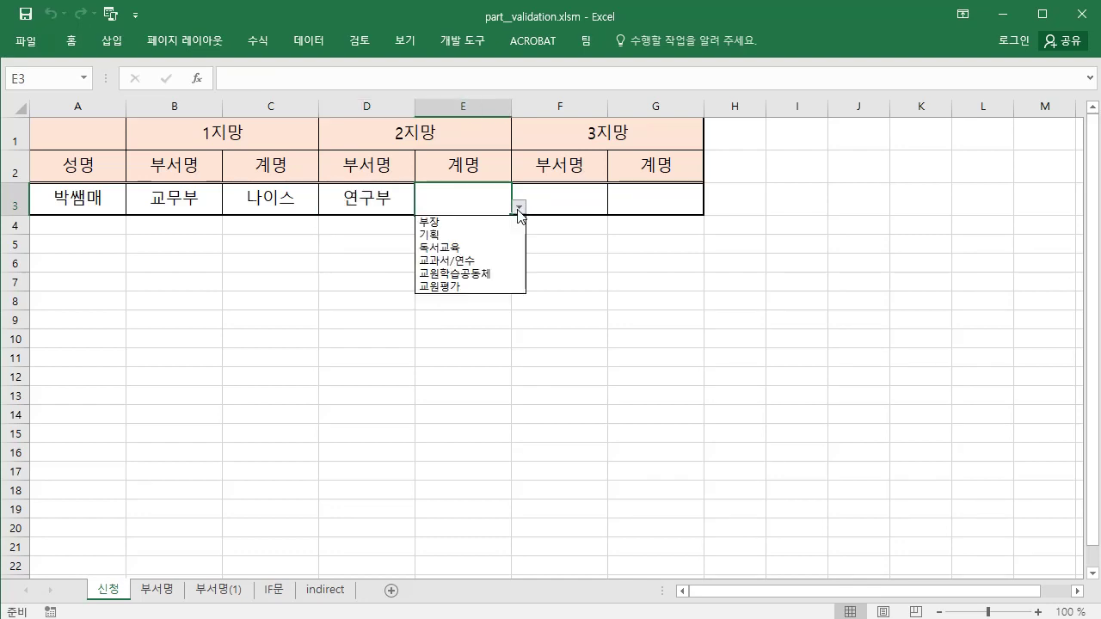
click(441, 287)
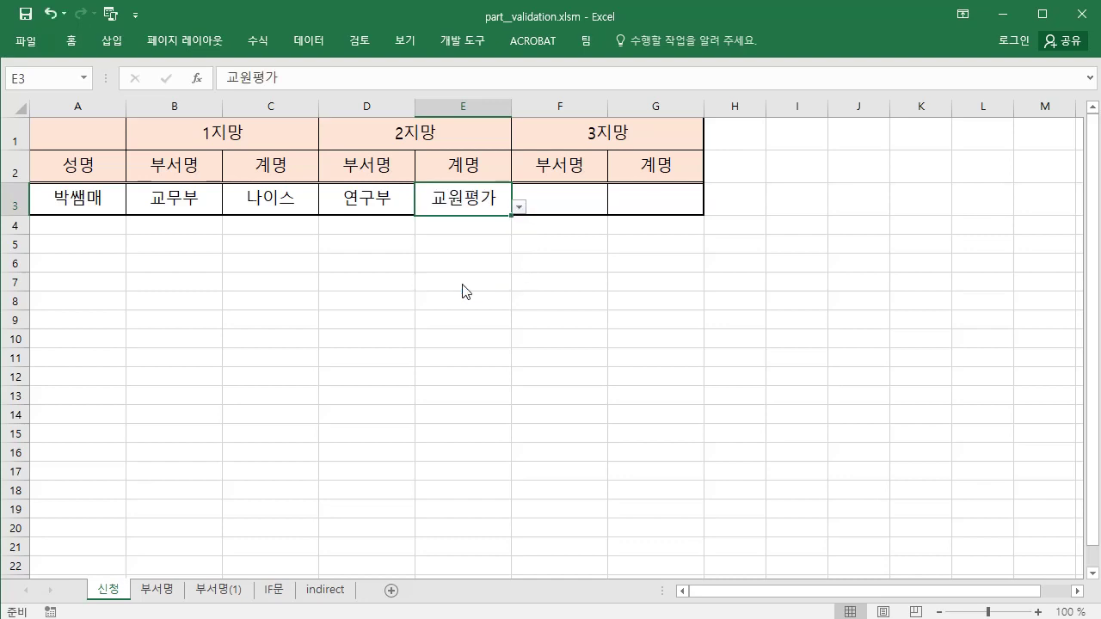
- Delete columns A to I, from 교무부 to 융합영재부, on the 부서명 sheet
click(158, 590)
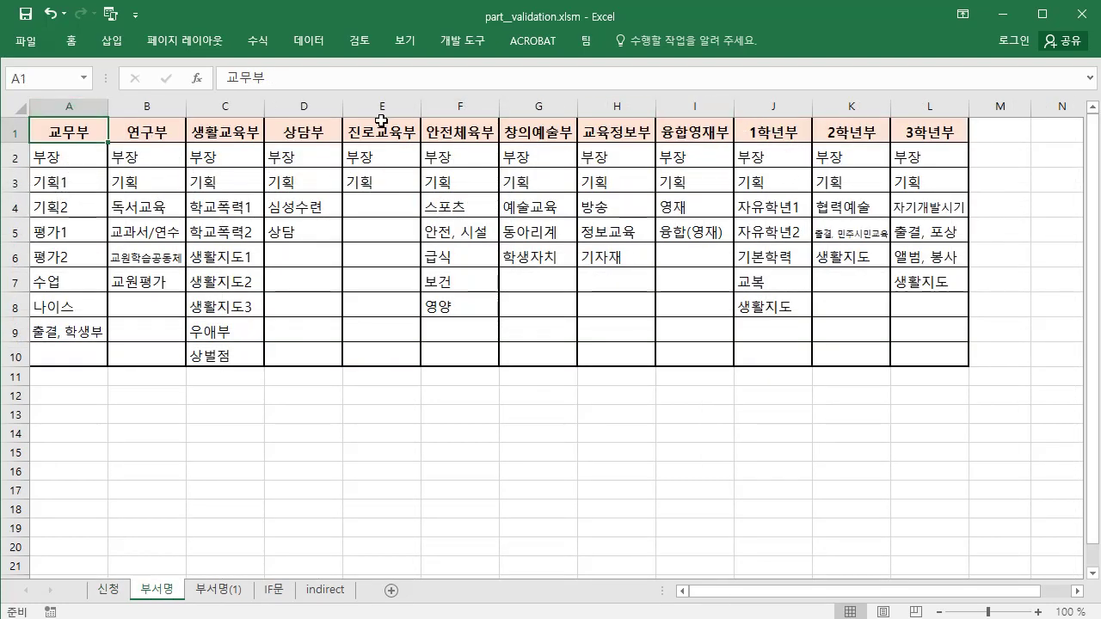
click(78, 102)
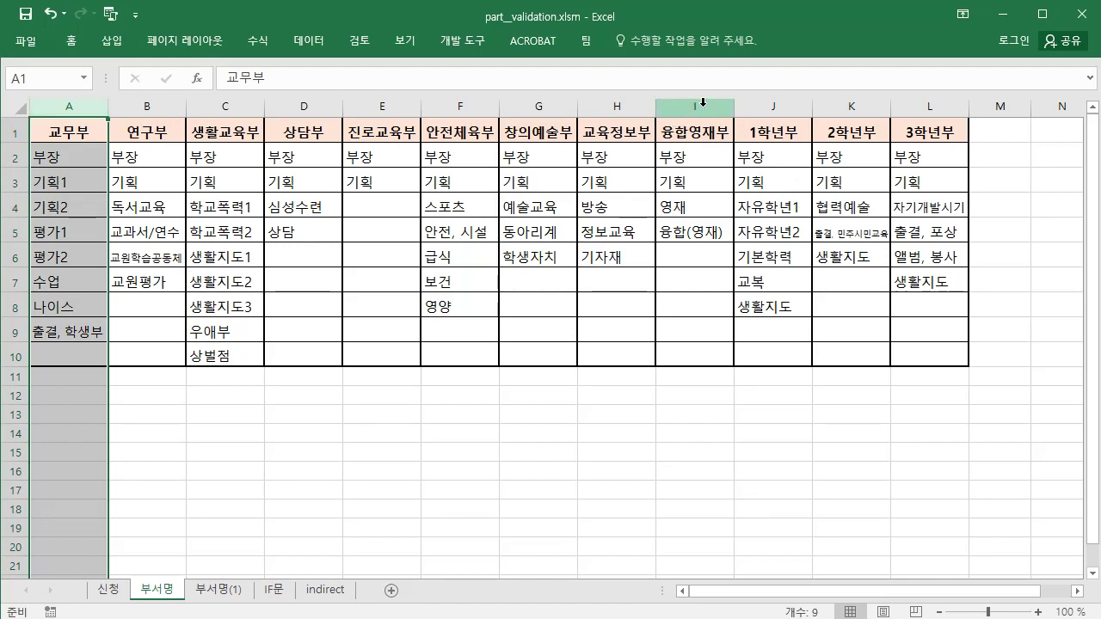
shift+click(701, 102)
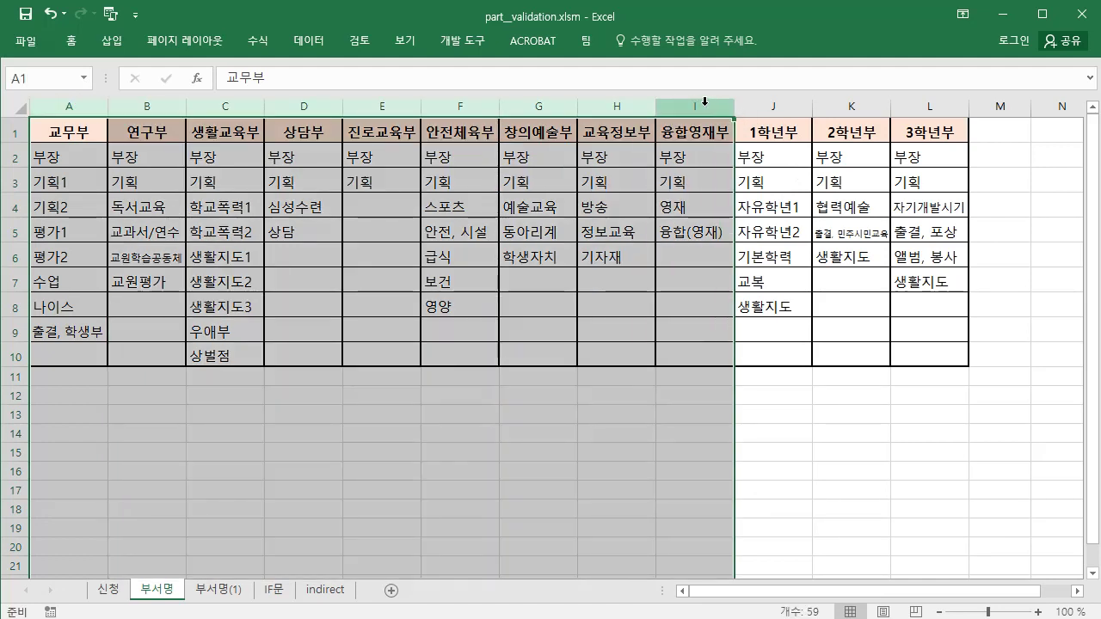
right_click(703, 102)
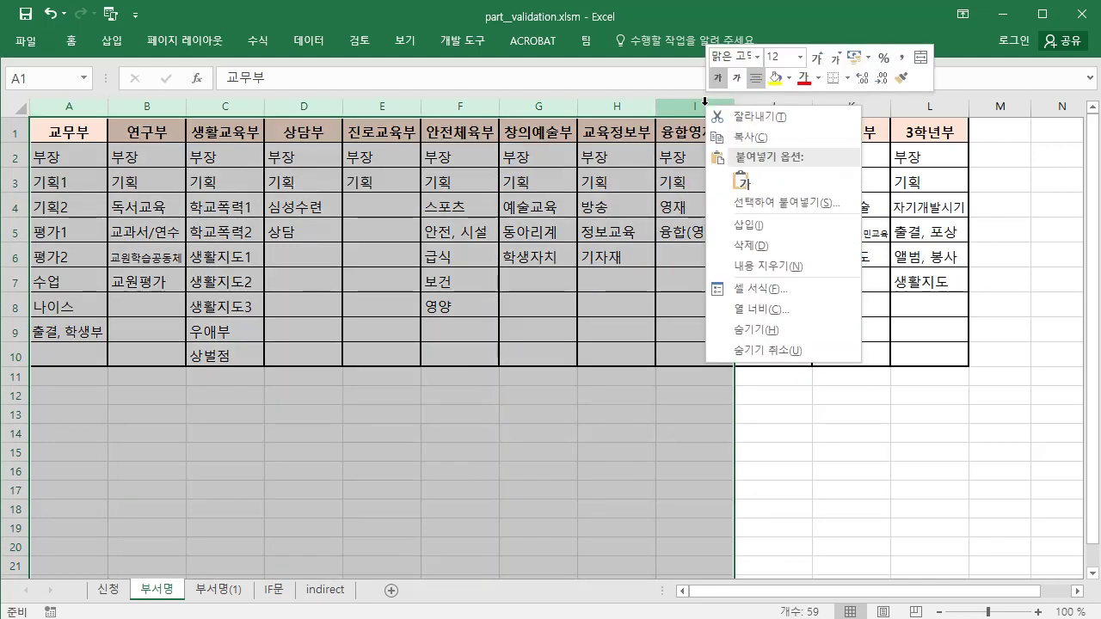
click(751, 247)
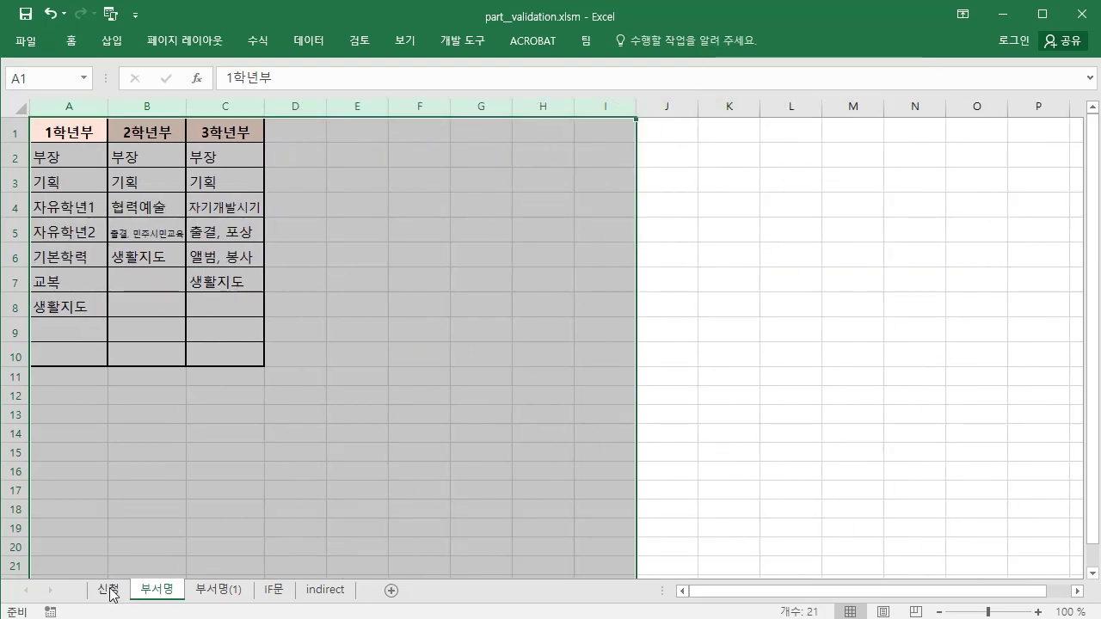
- On the 신청 sheet, choose 1학년부 as the 3지망 department in F3 and 기획 as its duty in G3
click(111, 592)
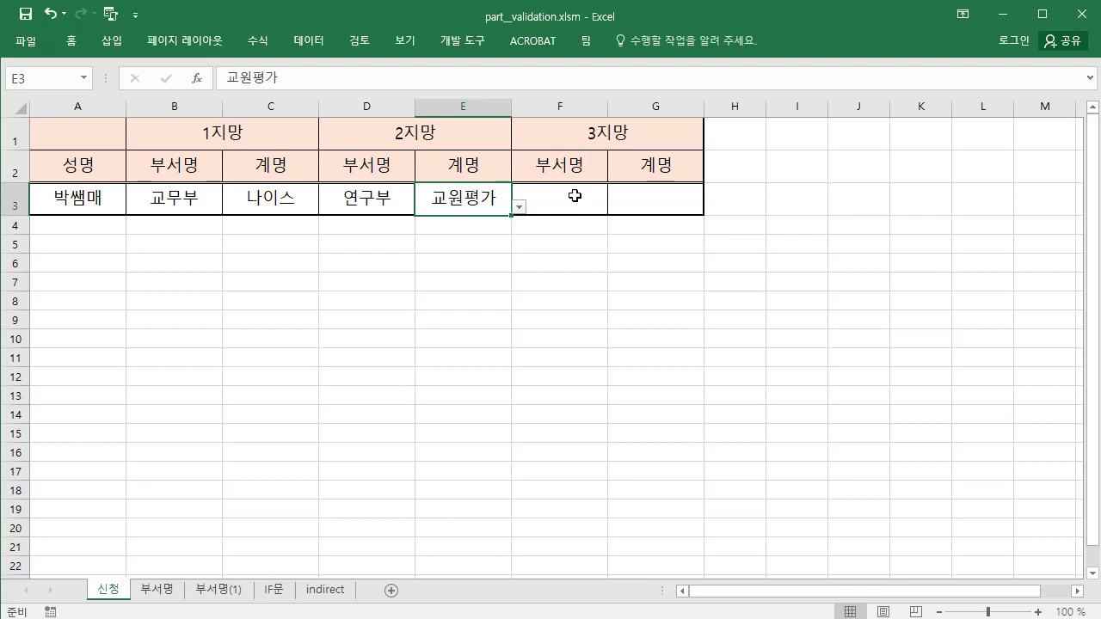
click(568, 203)
click(615, 209)
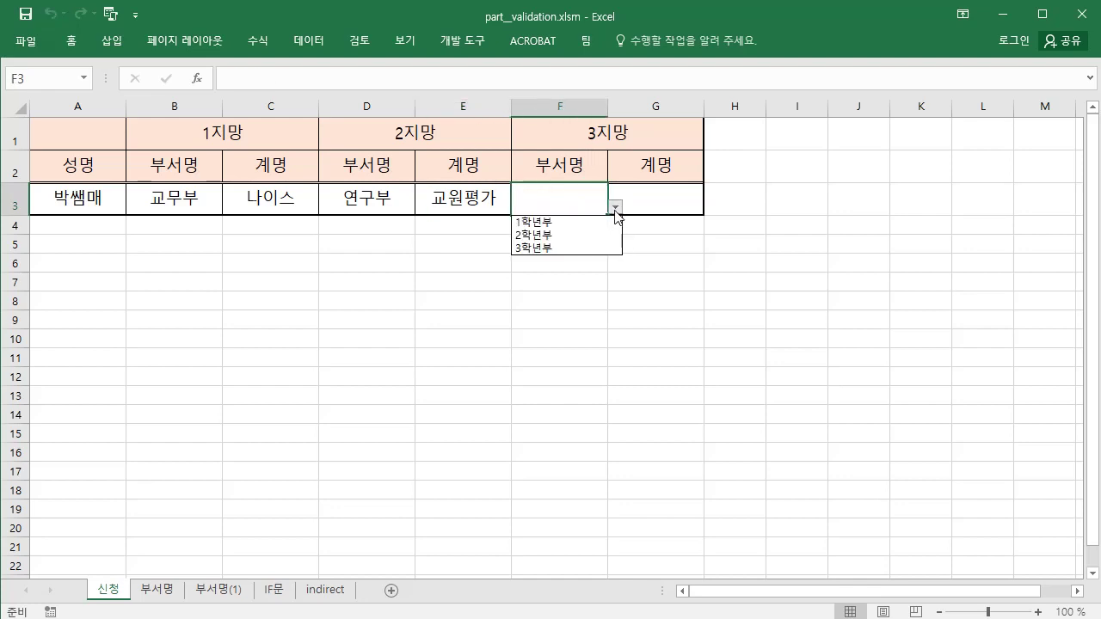
click(559, 225)
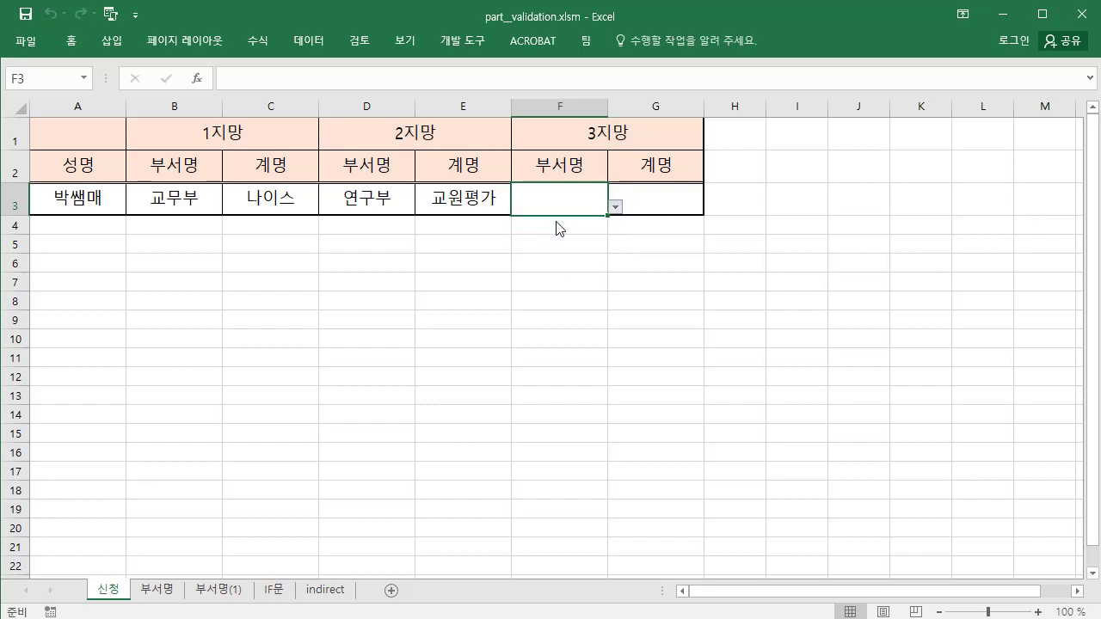
click(668, 203)
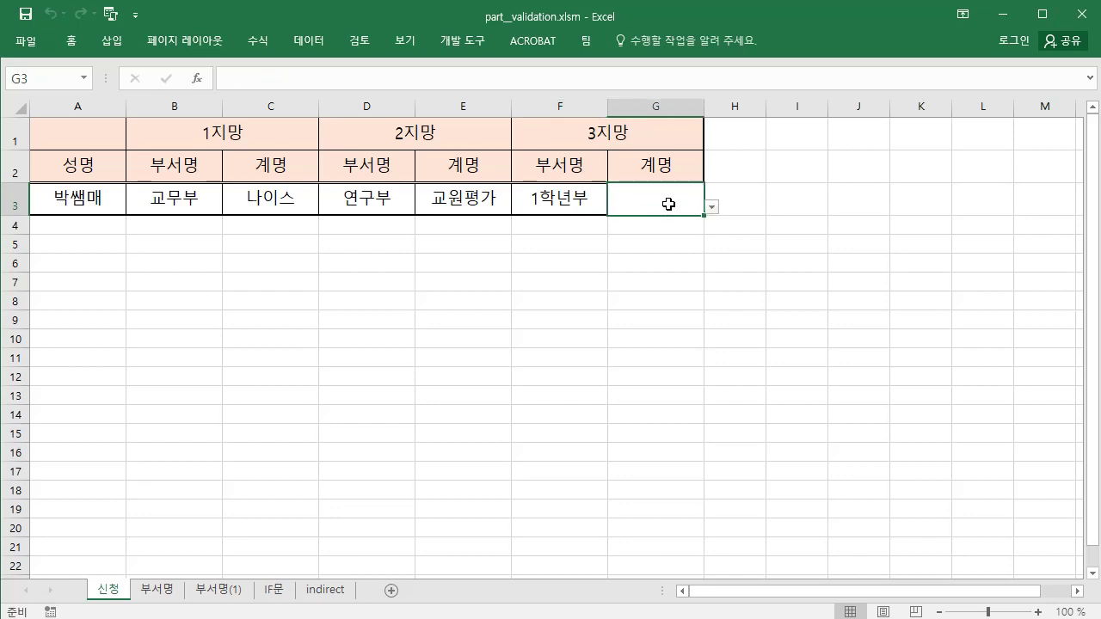
click(712, 208)
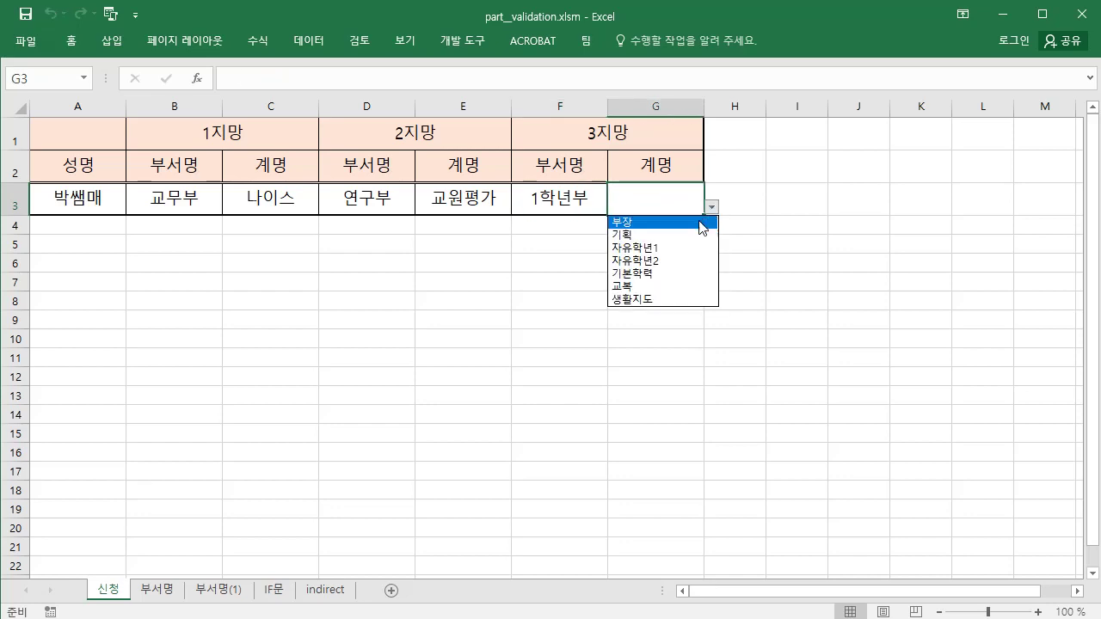
click(660, 239)
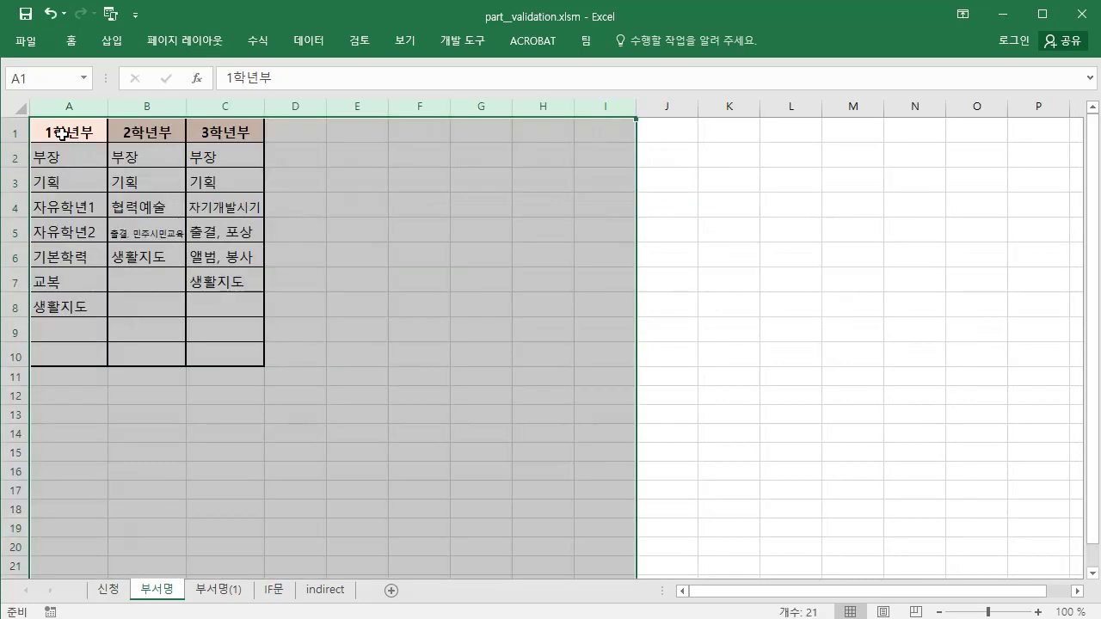
- Insert a copied 교무부 column with its duties before 1학년부 on the 부서명 sheet, and return to the 신청 sheet
click(63, 133)
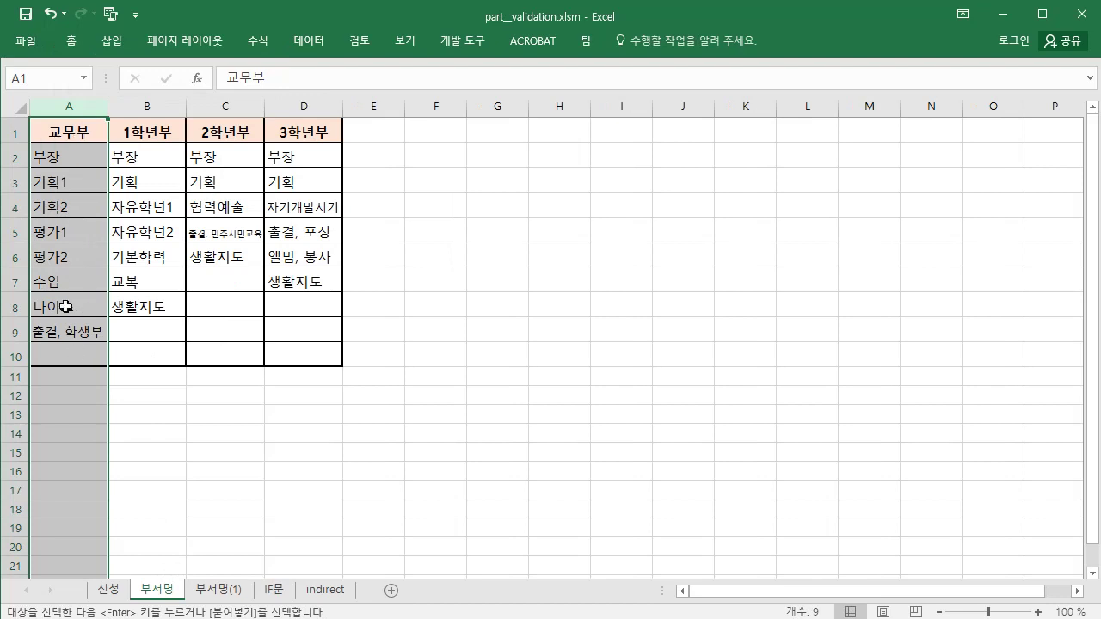
click(117, 594)
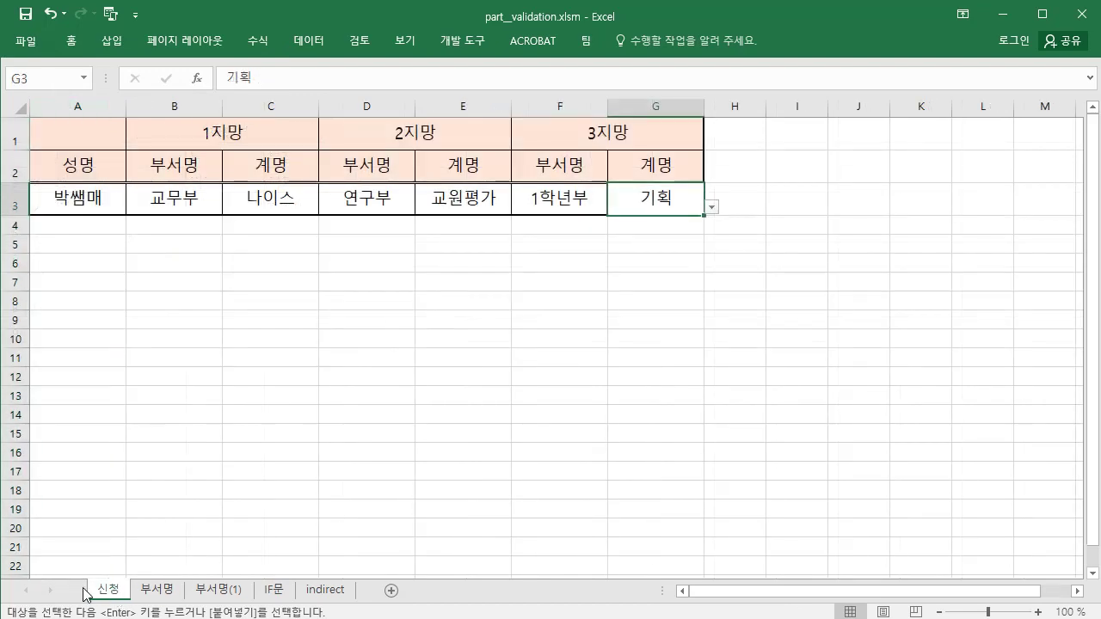
- Change the 3지망 department in F3 to 교무부 and its duty in G3 to 기획2
click(557, 203)
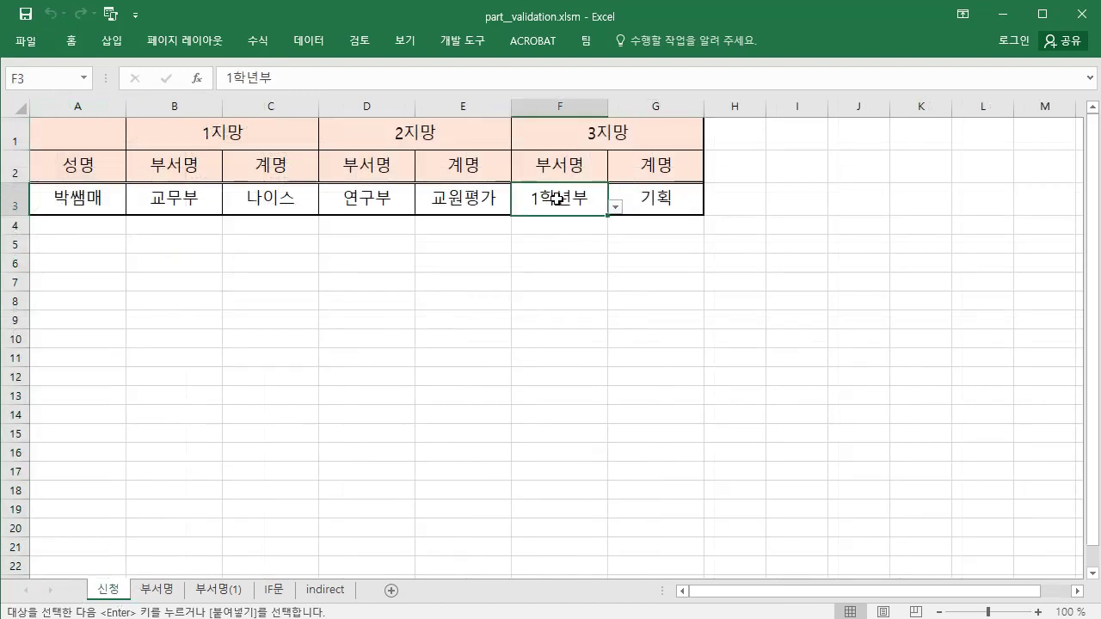
click(616, 207)
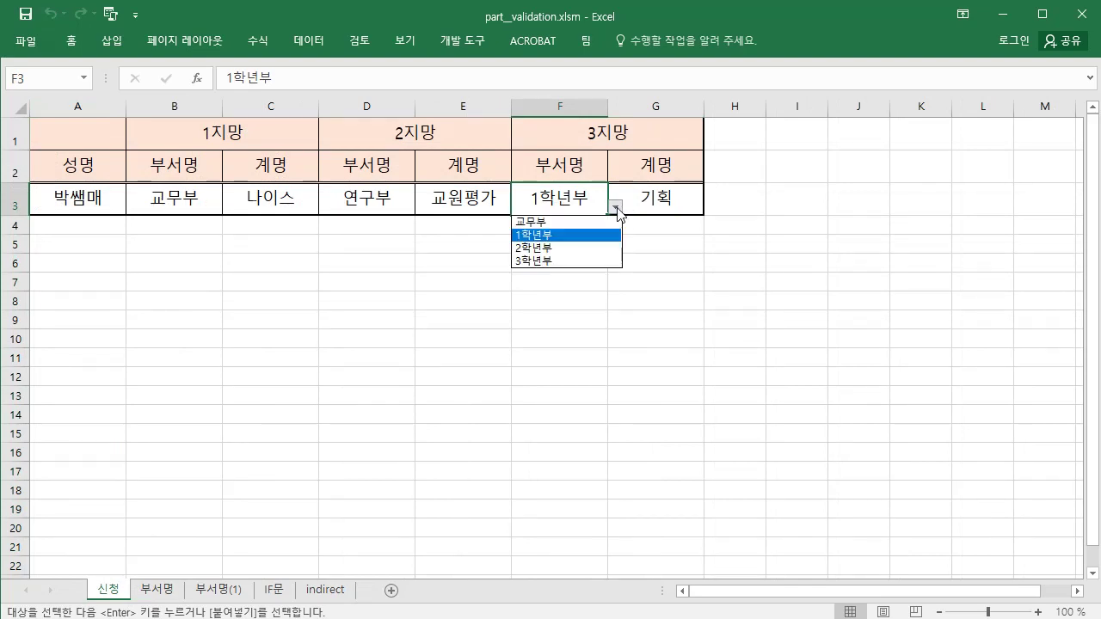
click(543, 222)
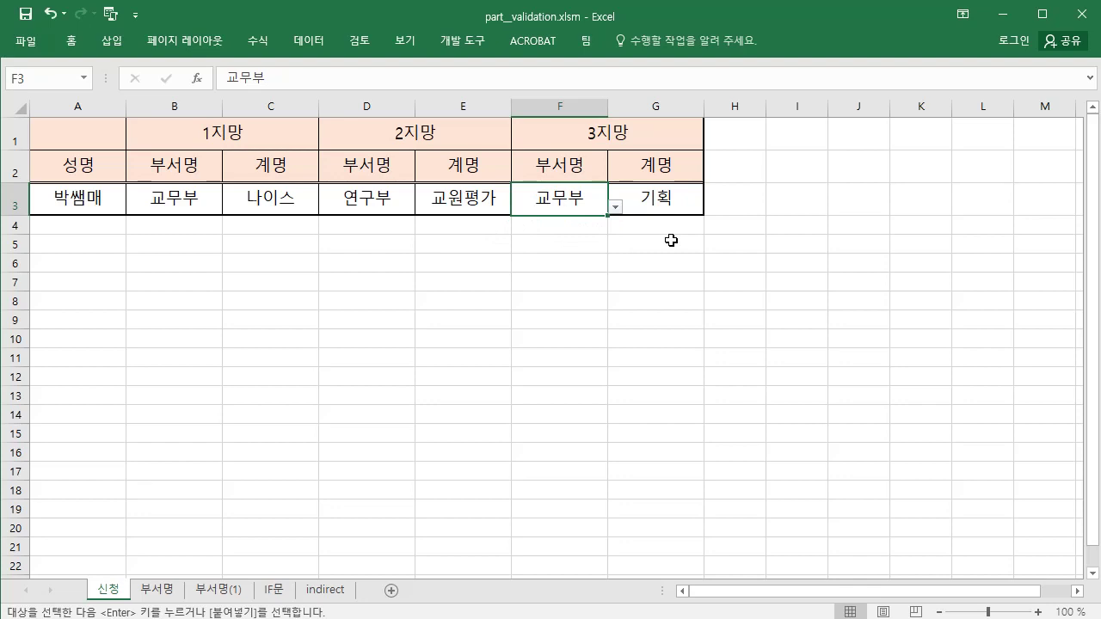
click(675, 204)
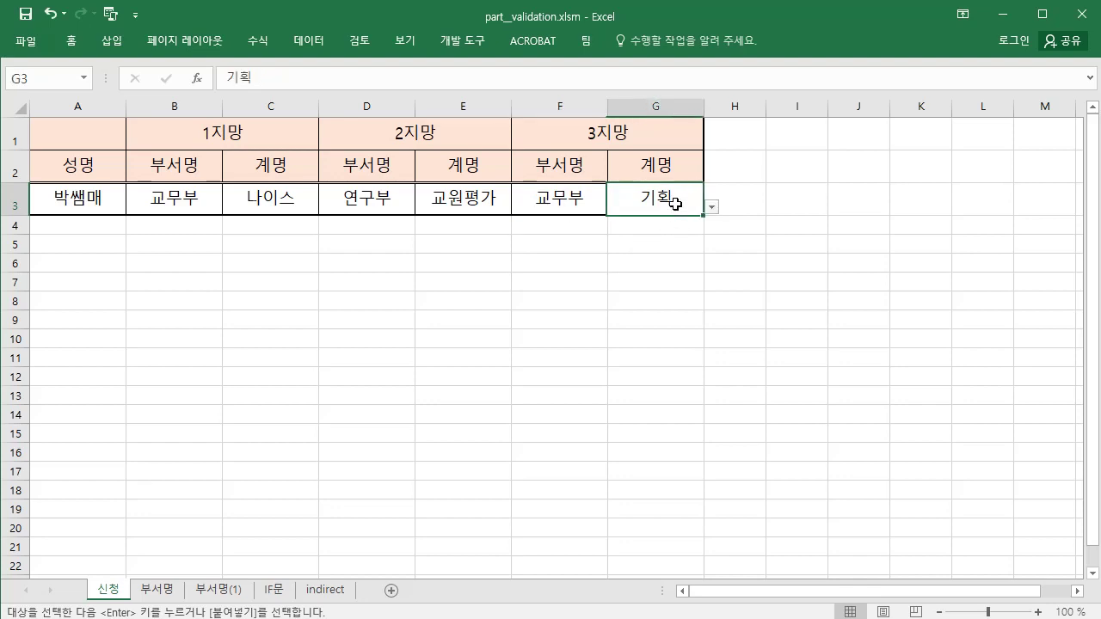
click(711, 208)
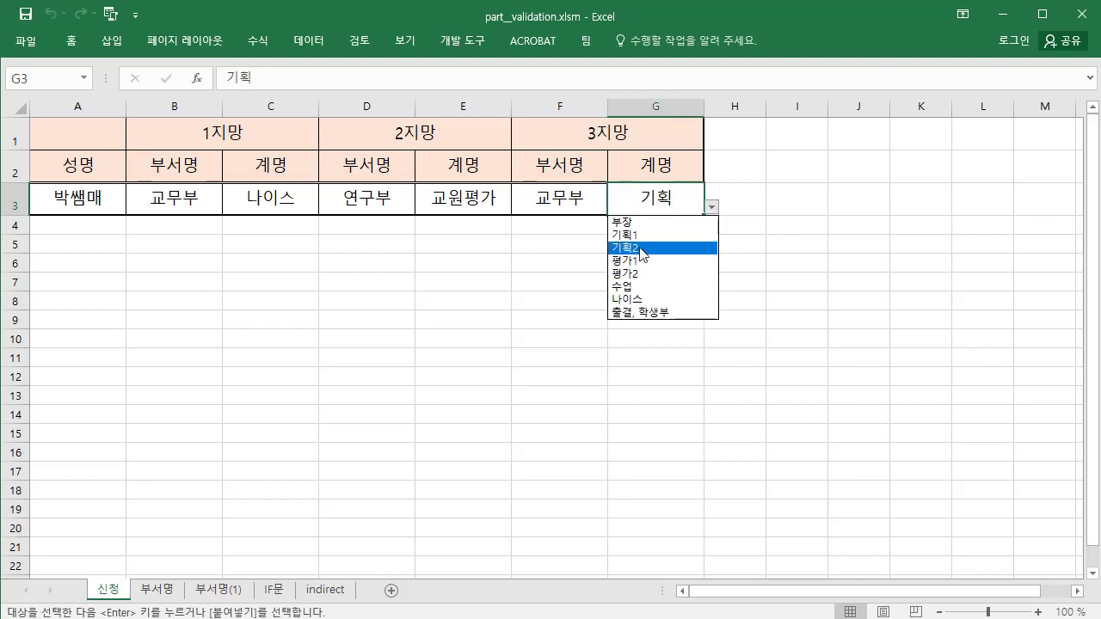
click(640, 249)
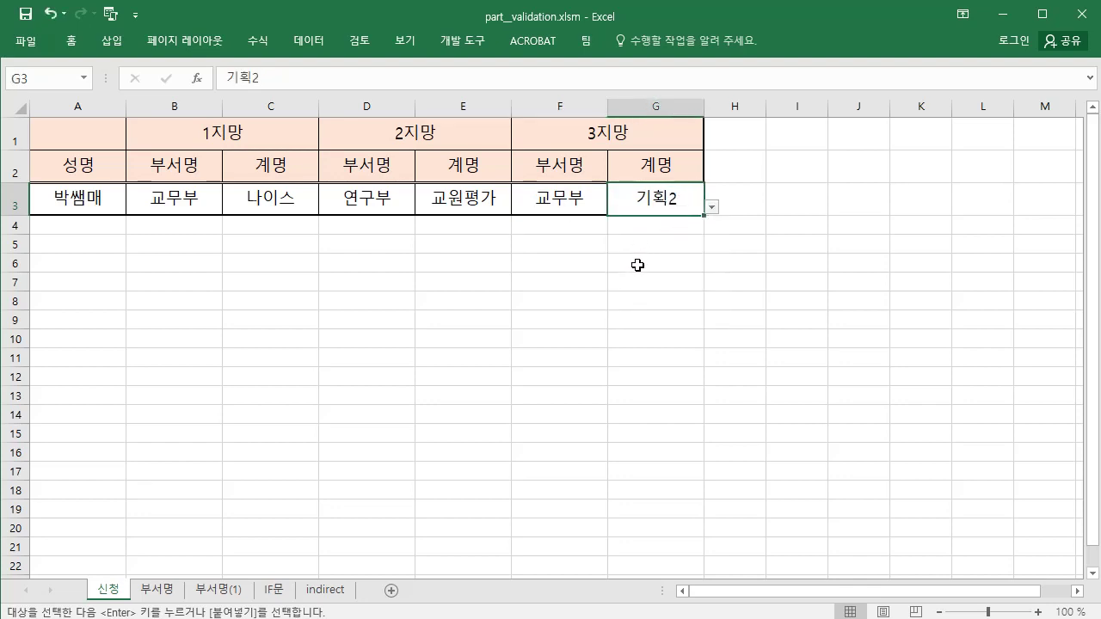
- Paste the copied 연구부, 생활교육부 and 상담부 columns at E1 on the 부서명 sheet, after 3학년부
click(158, 590)
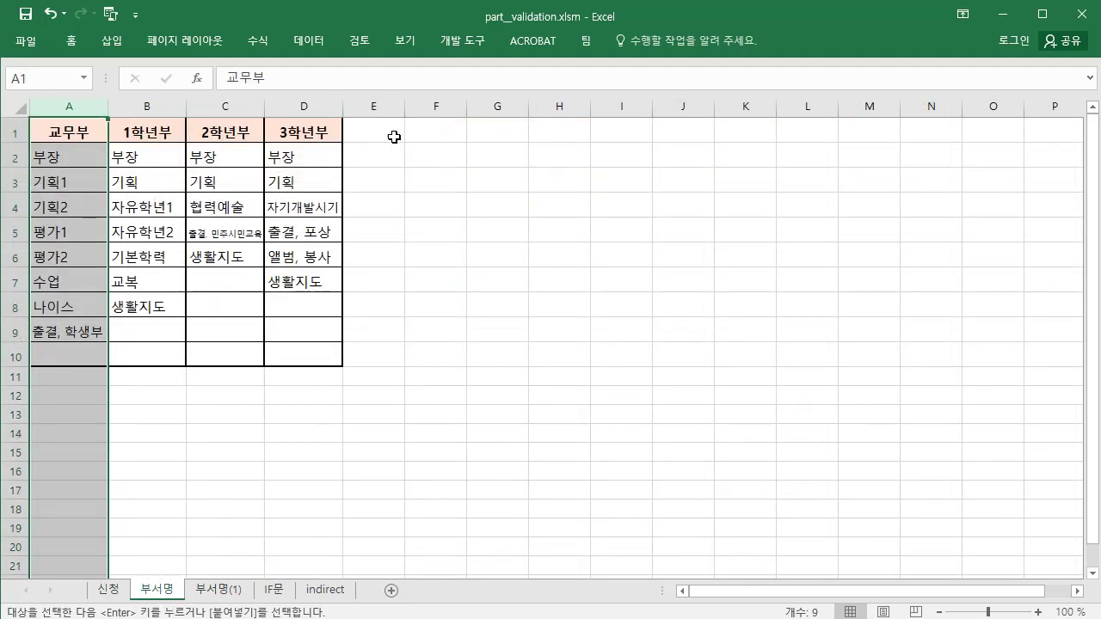
click(375, 131)
key(ctrl+v)
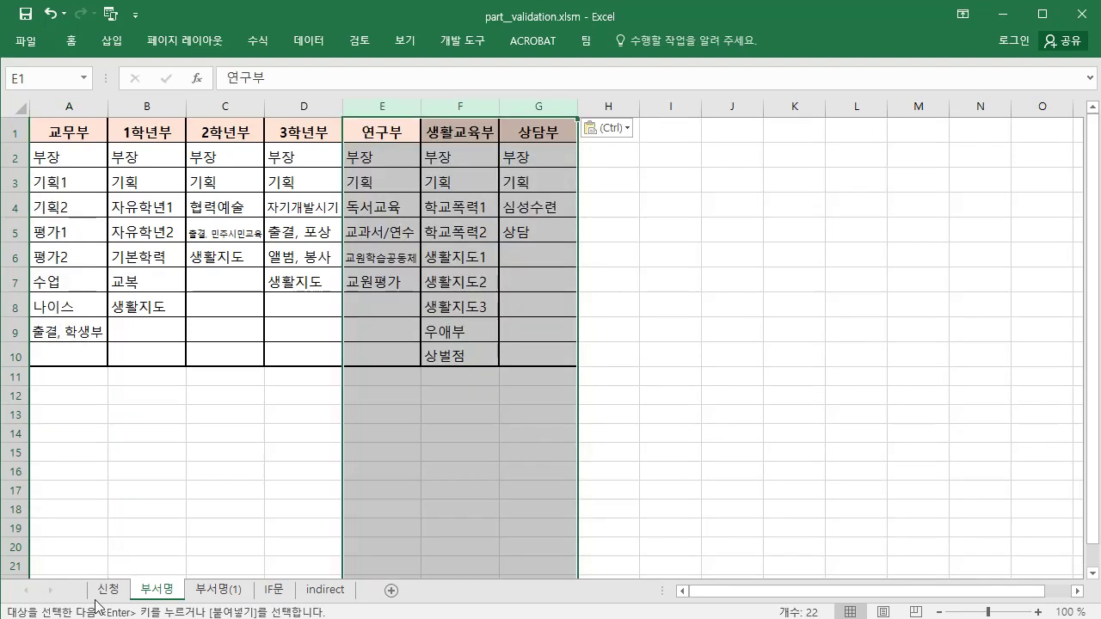
- On the 신청 sheet, change the 1지망 department in B3 to 연구부 and its duty in C3 to 독서교육
click(109, 590)
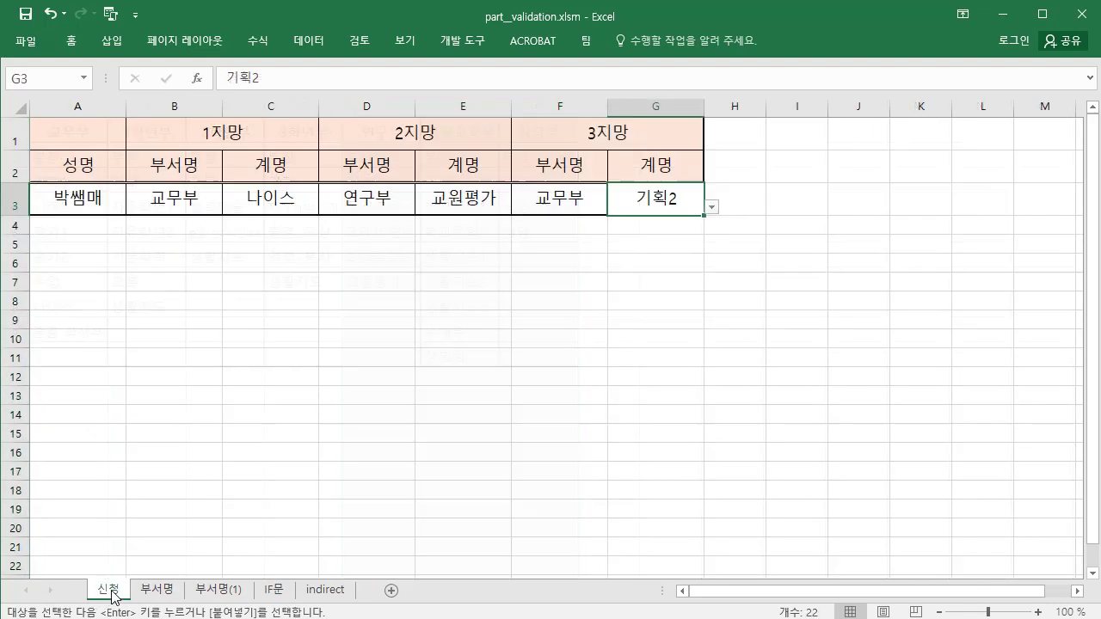
click(187, 201)
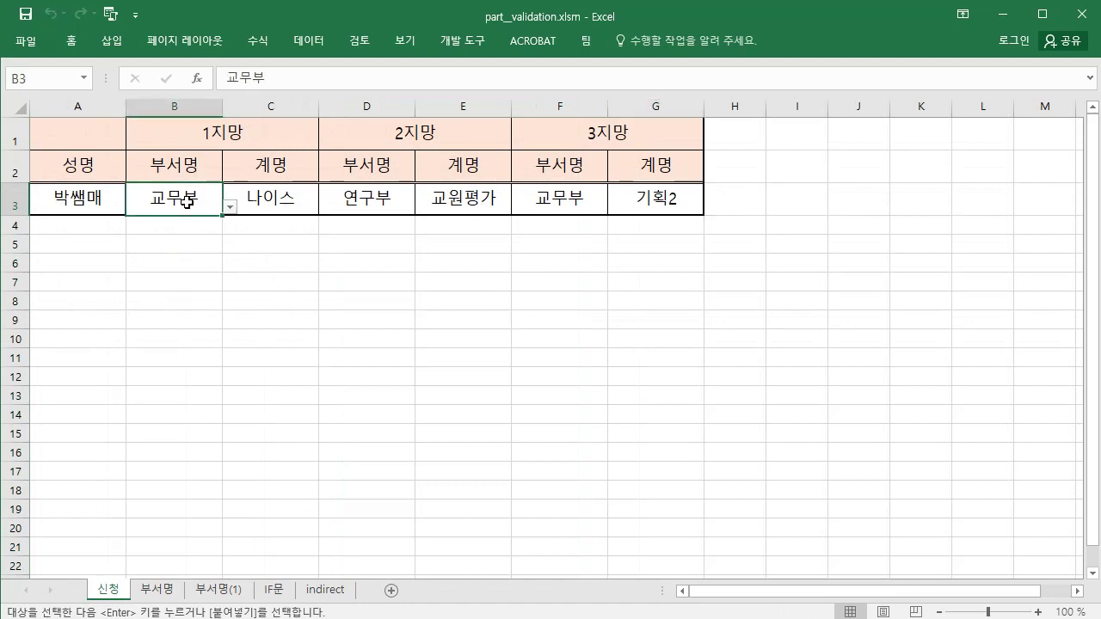
click(230, 208)
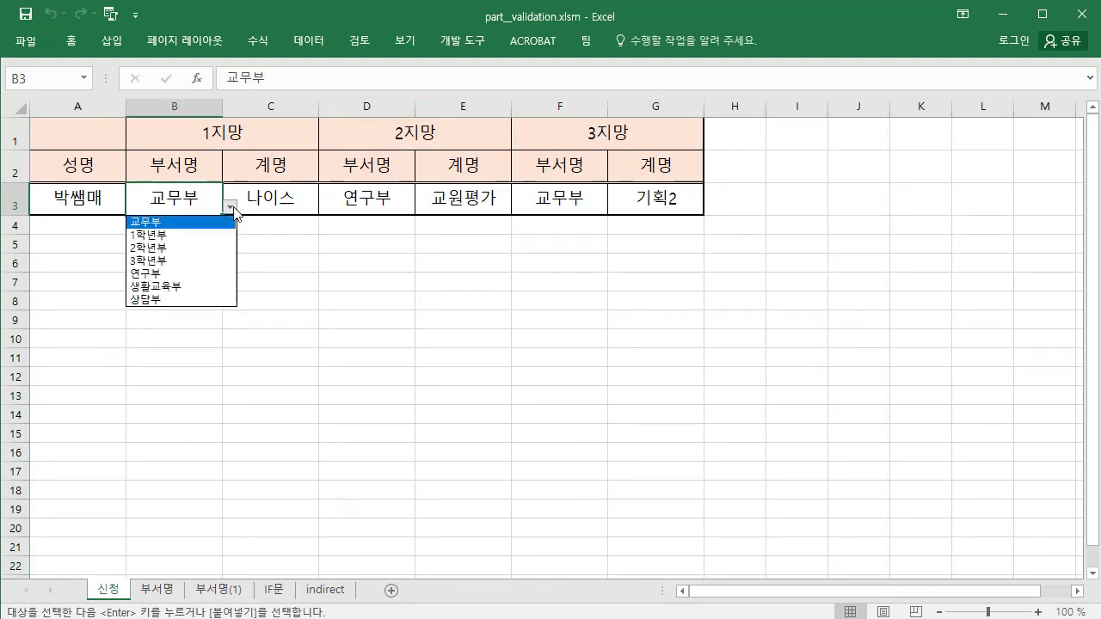
click(150, 274)
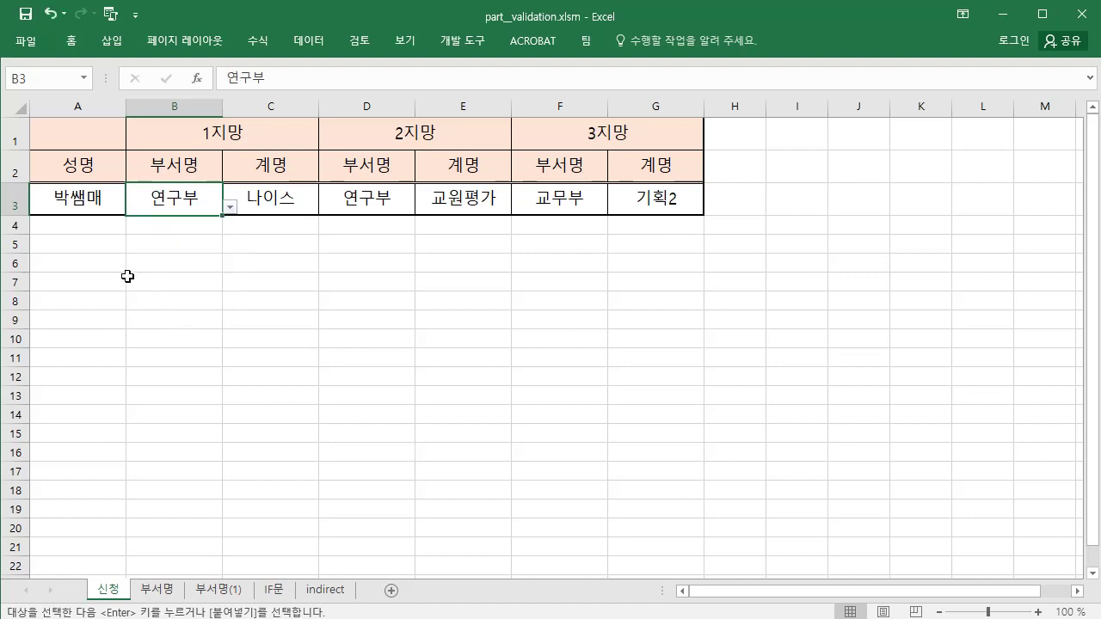
click(289, 203)
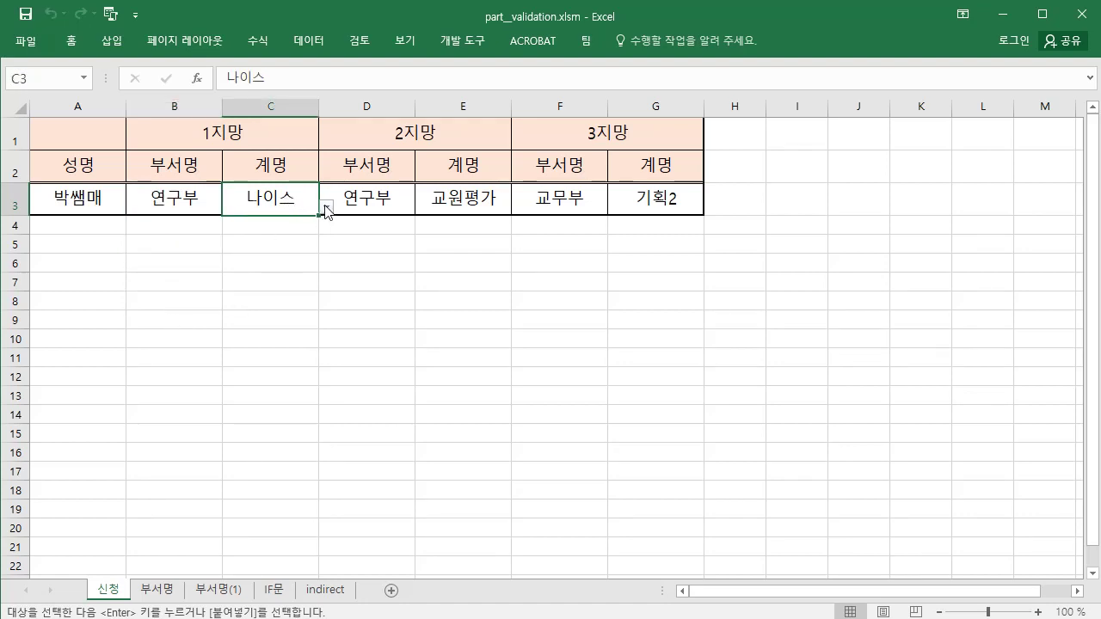
click(326, 208)
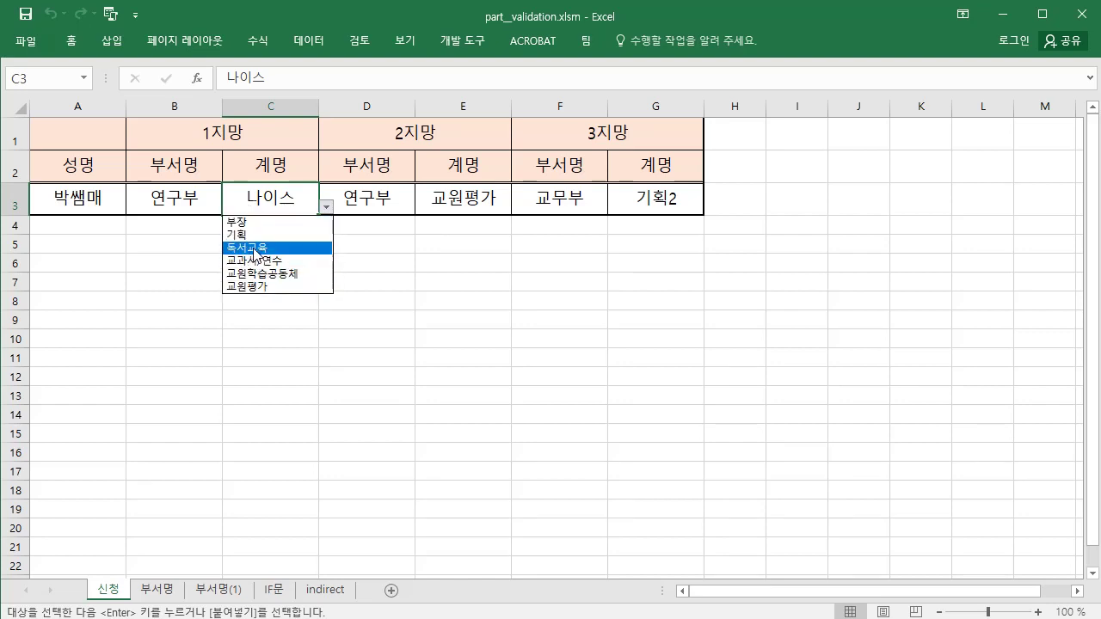
click(255, 248)
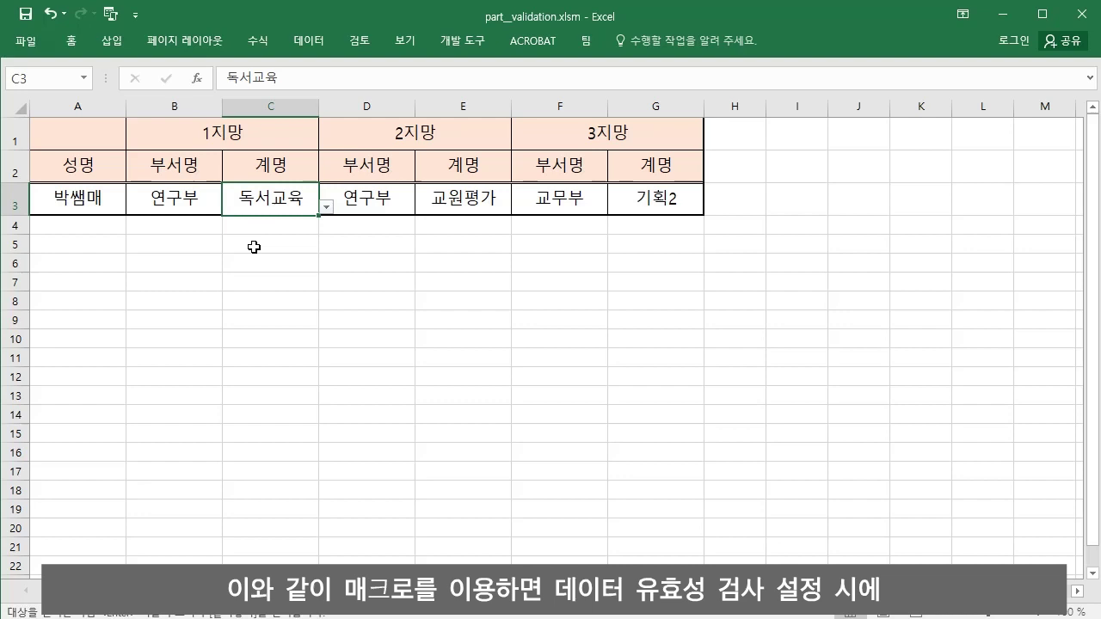